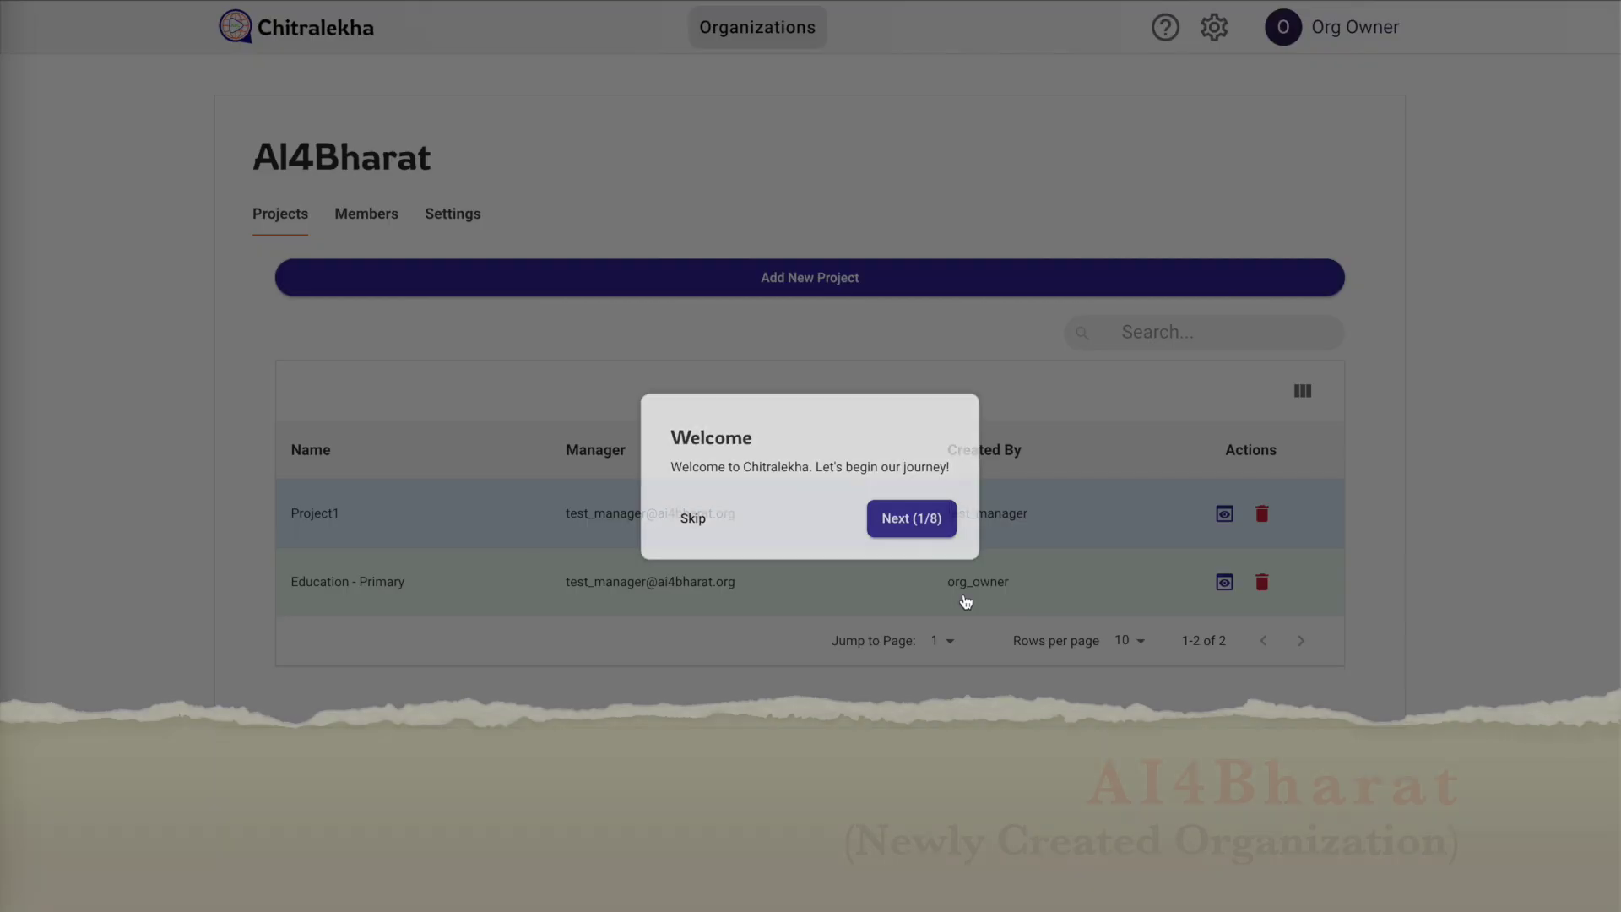
Skip the welcome tour and begin adding a new project
click(914, 518)
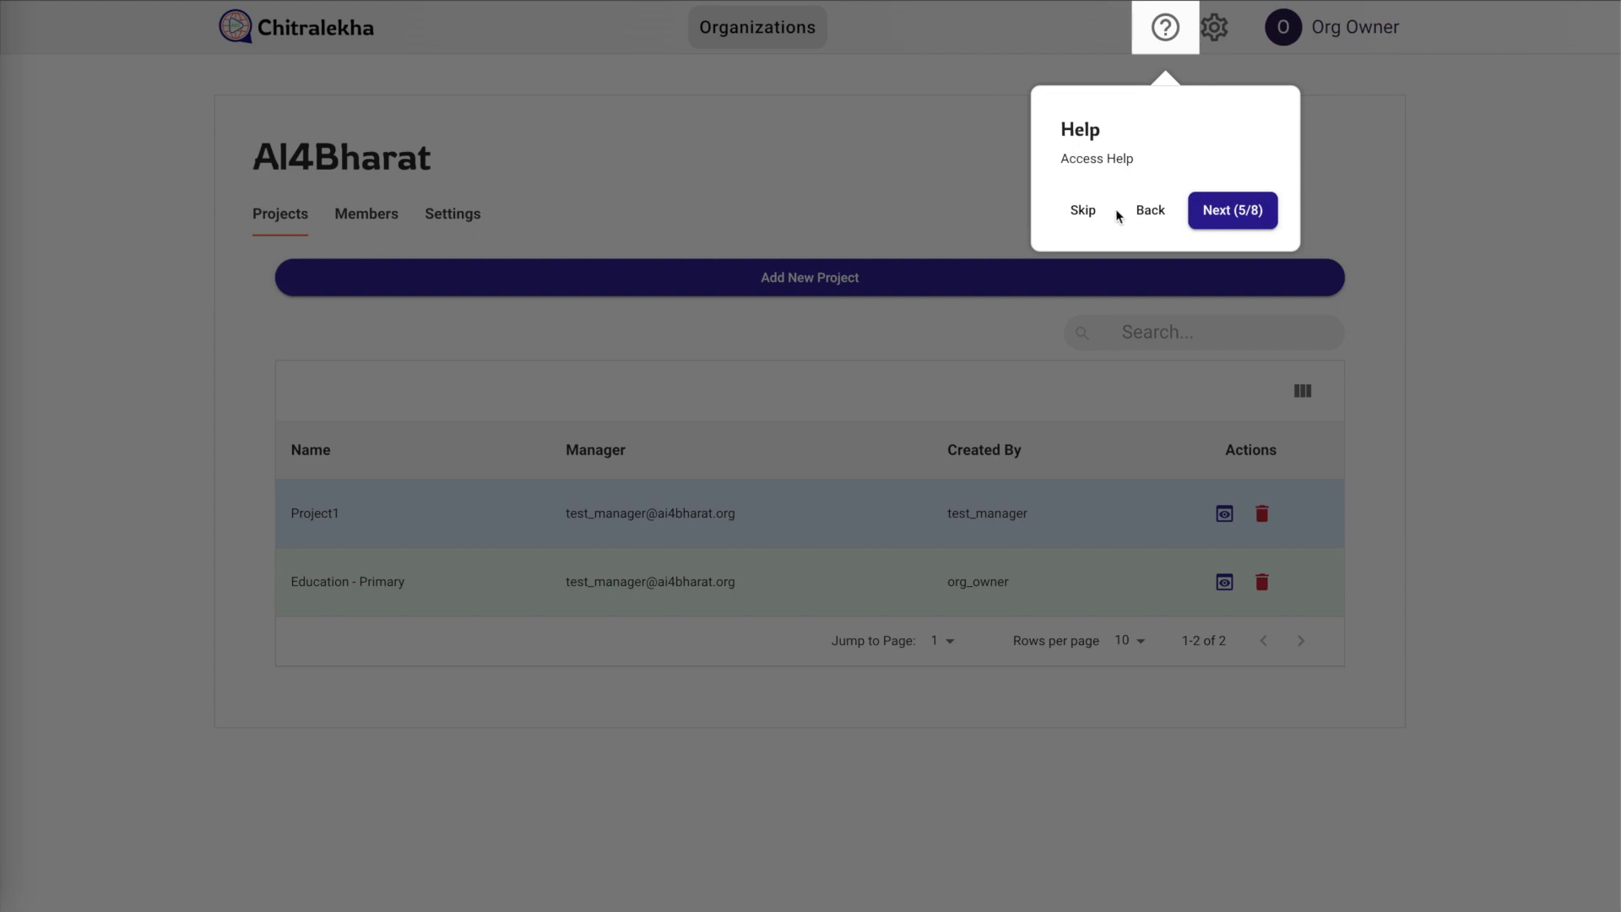
click(1085, 211)
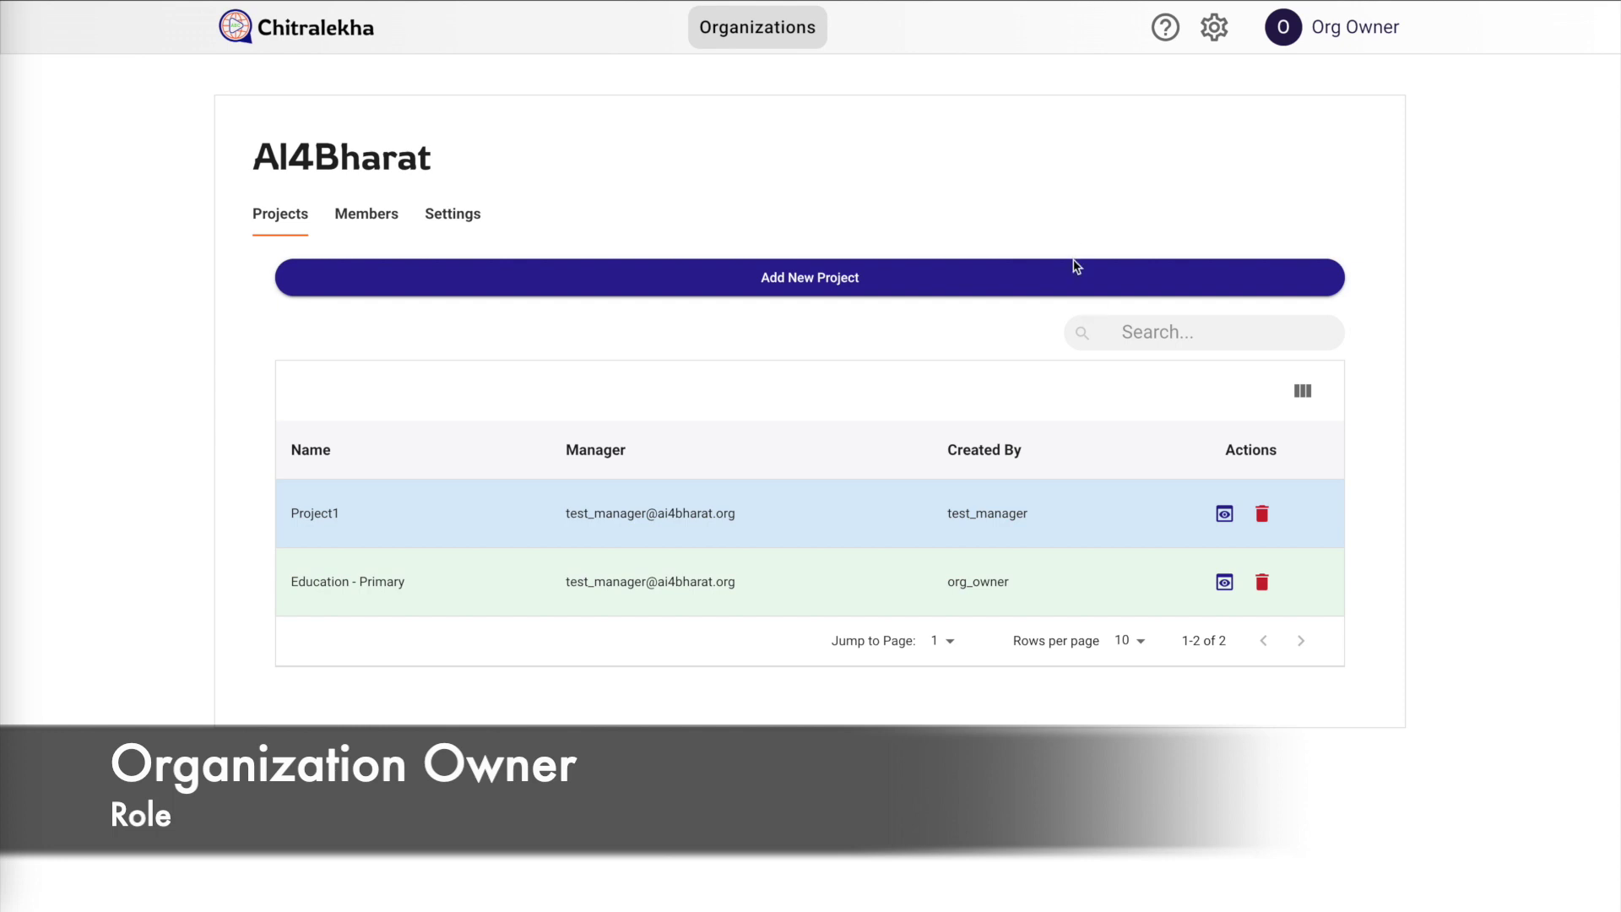
click(926, 278)
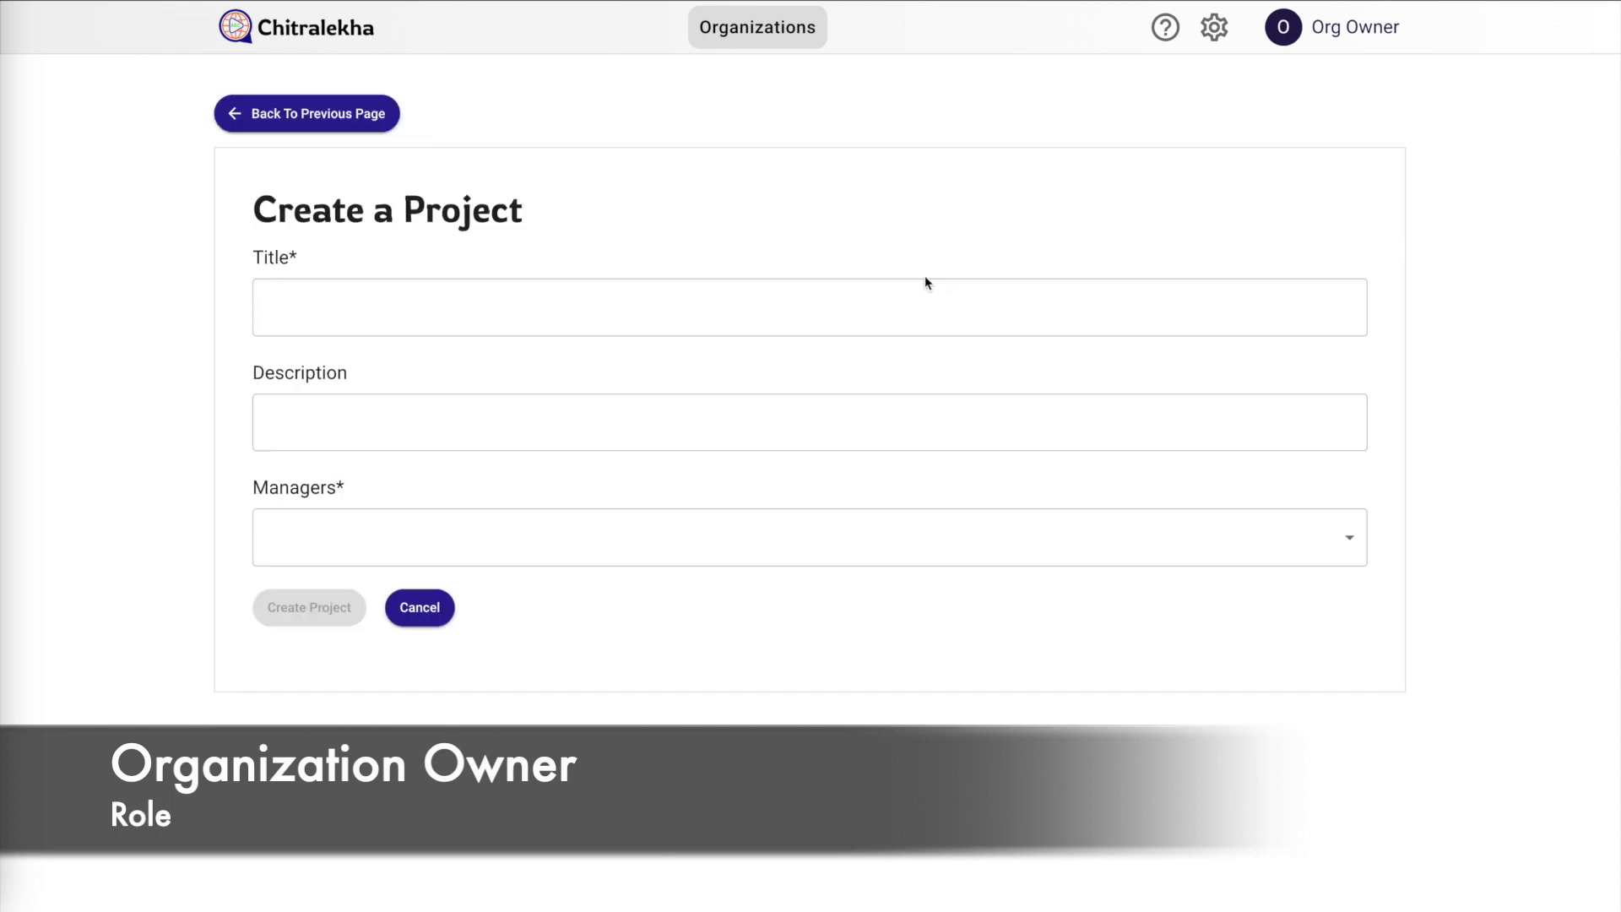
Enter the title 'Educational Videos for Kids' and description 'Education Videos for Kids (Age 5-11)'
click(532, 323)
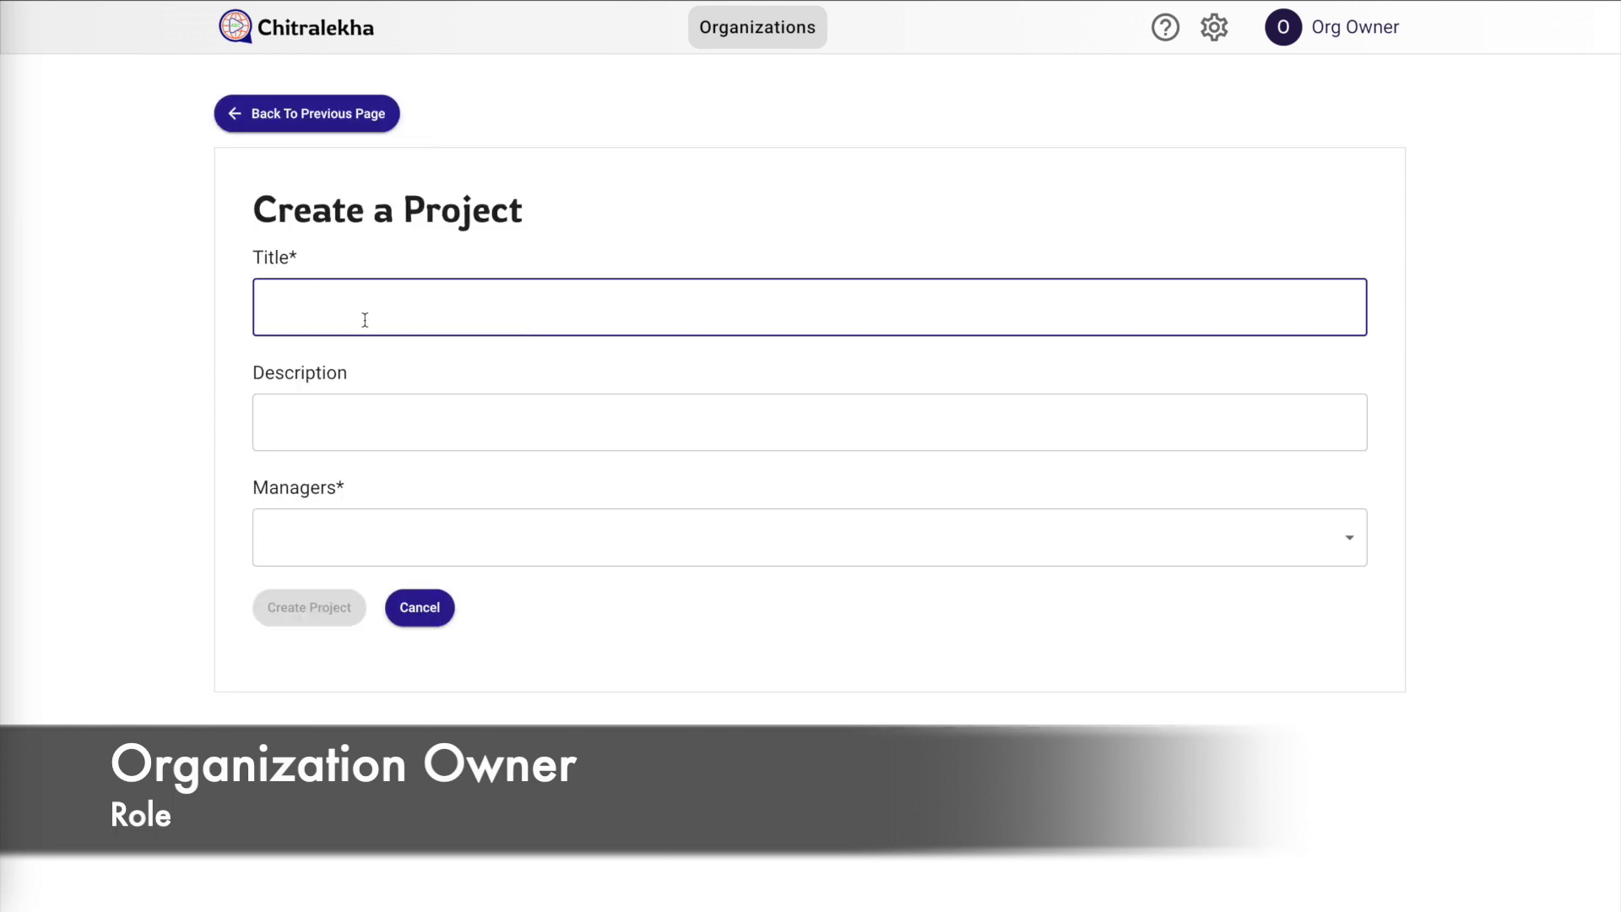
text(Education Videos for Kids (Age 5-11))
text(al)
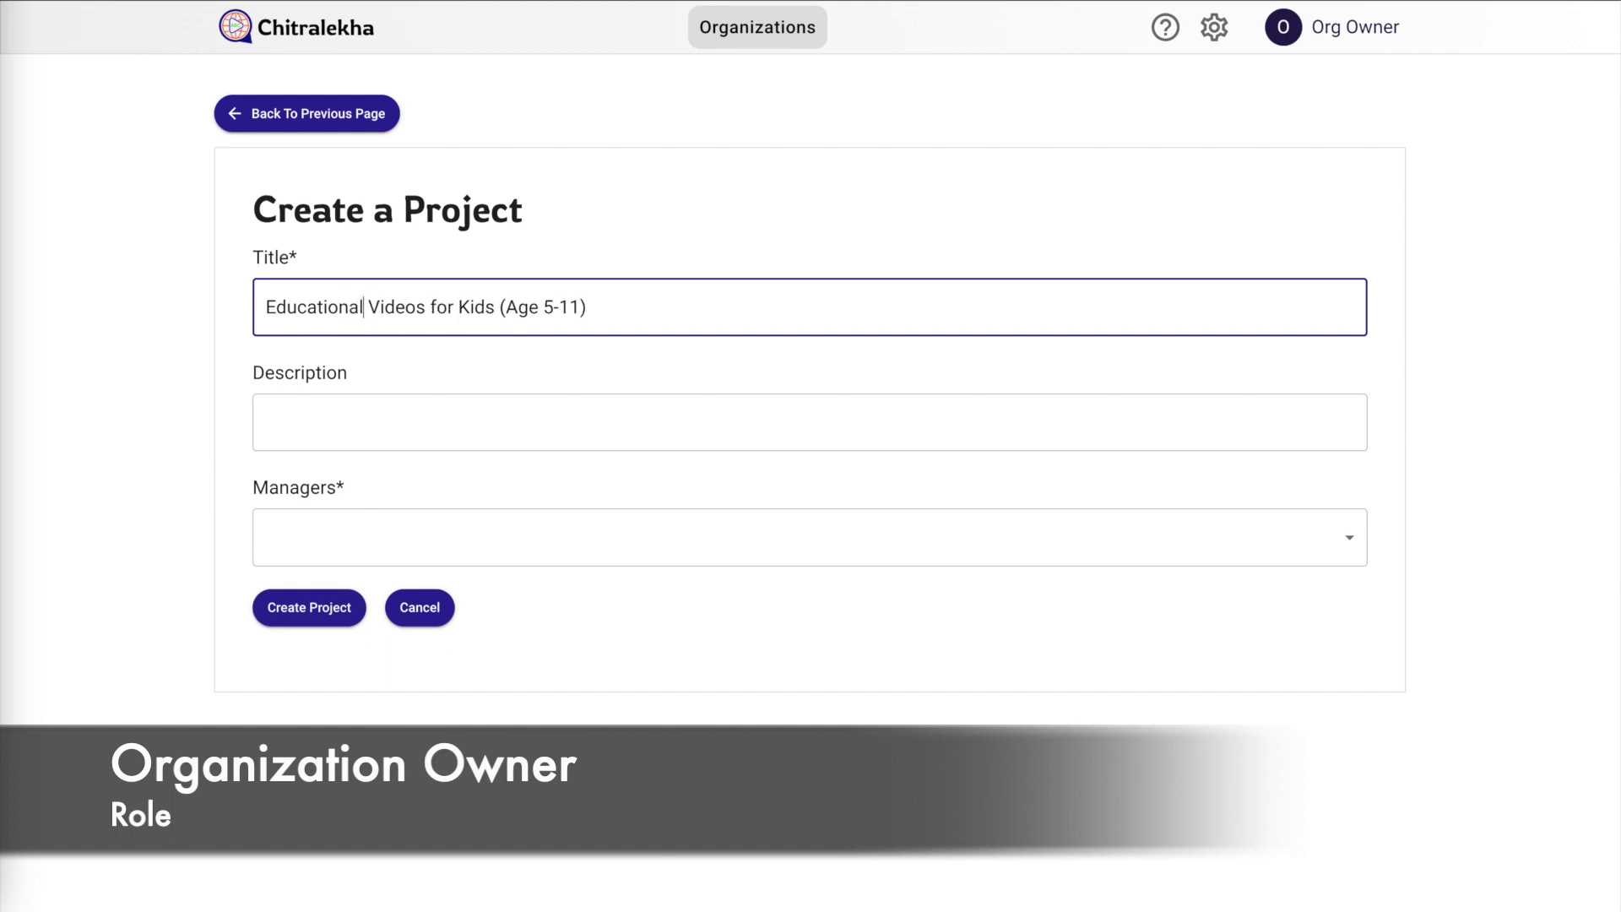
drag(499, 310, 677, 310)
key(BackSpace)
click(539, 410)
text(Education Videos for Kids (Age 5-11))
Make the test manager the project manager and create the project
click(331, 542)
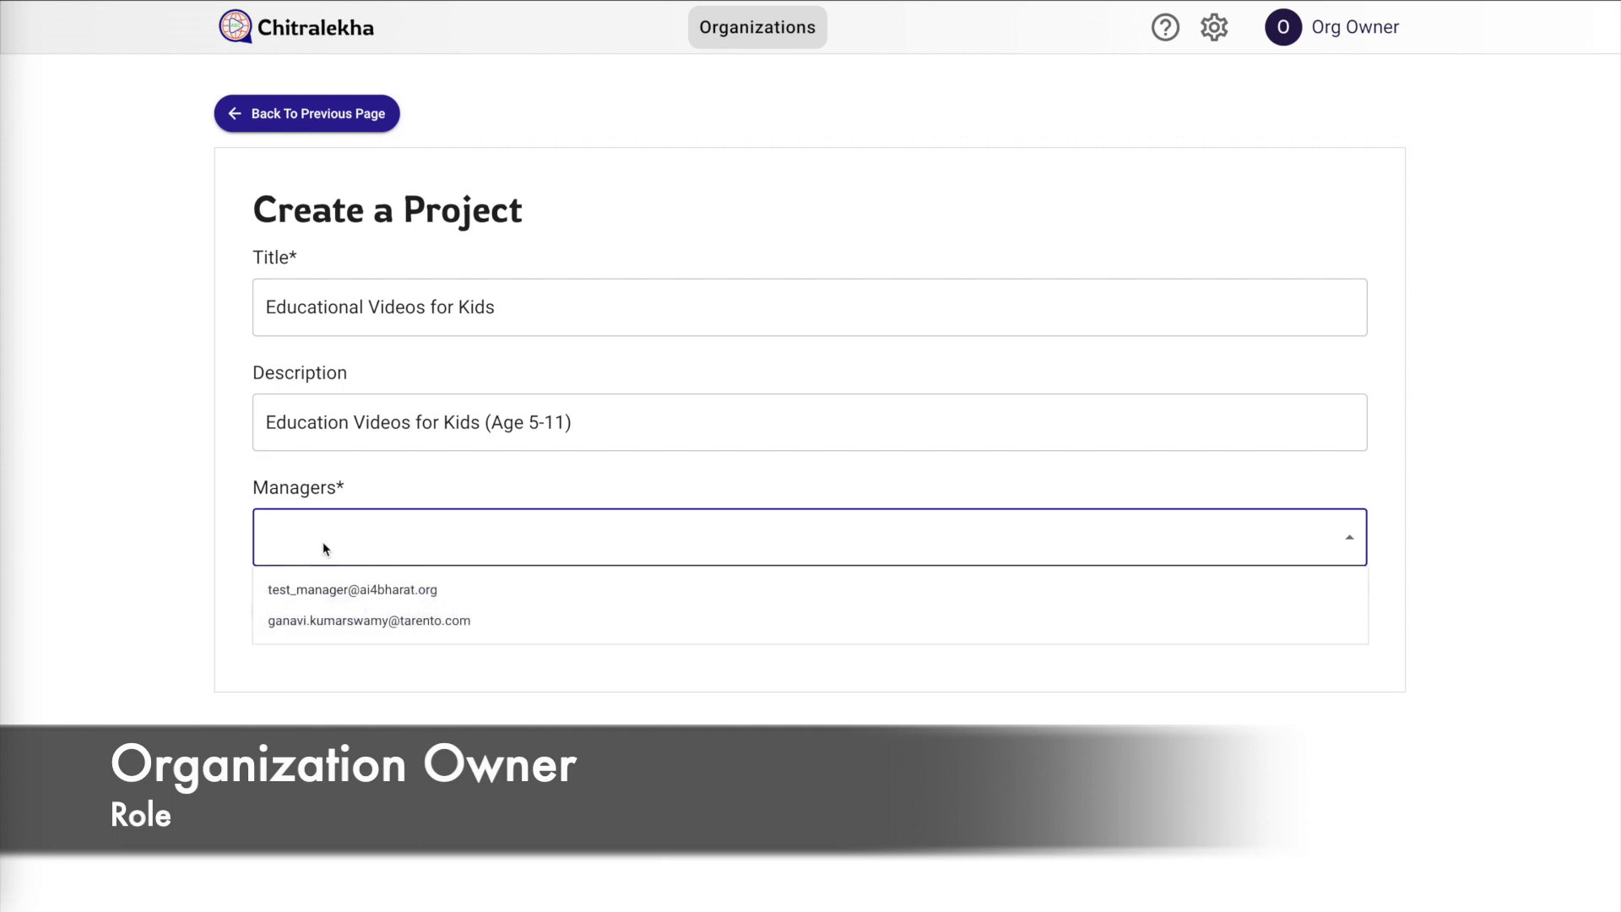
click(354, 593)
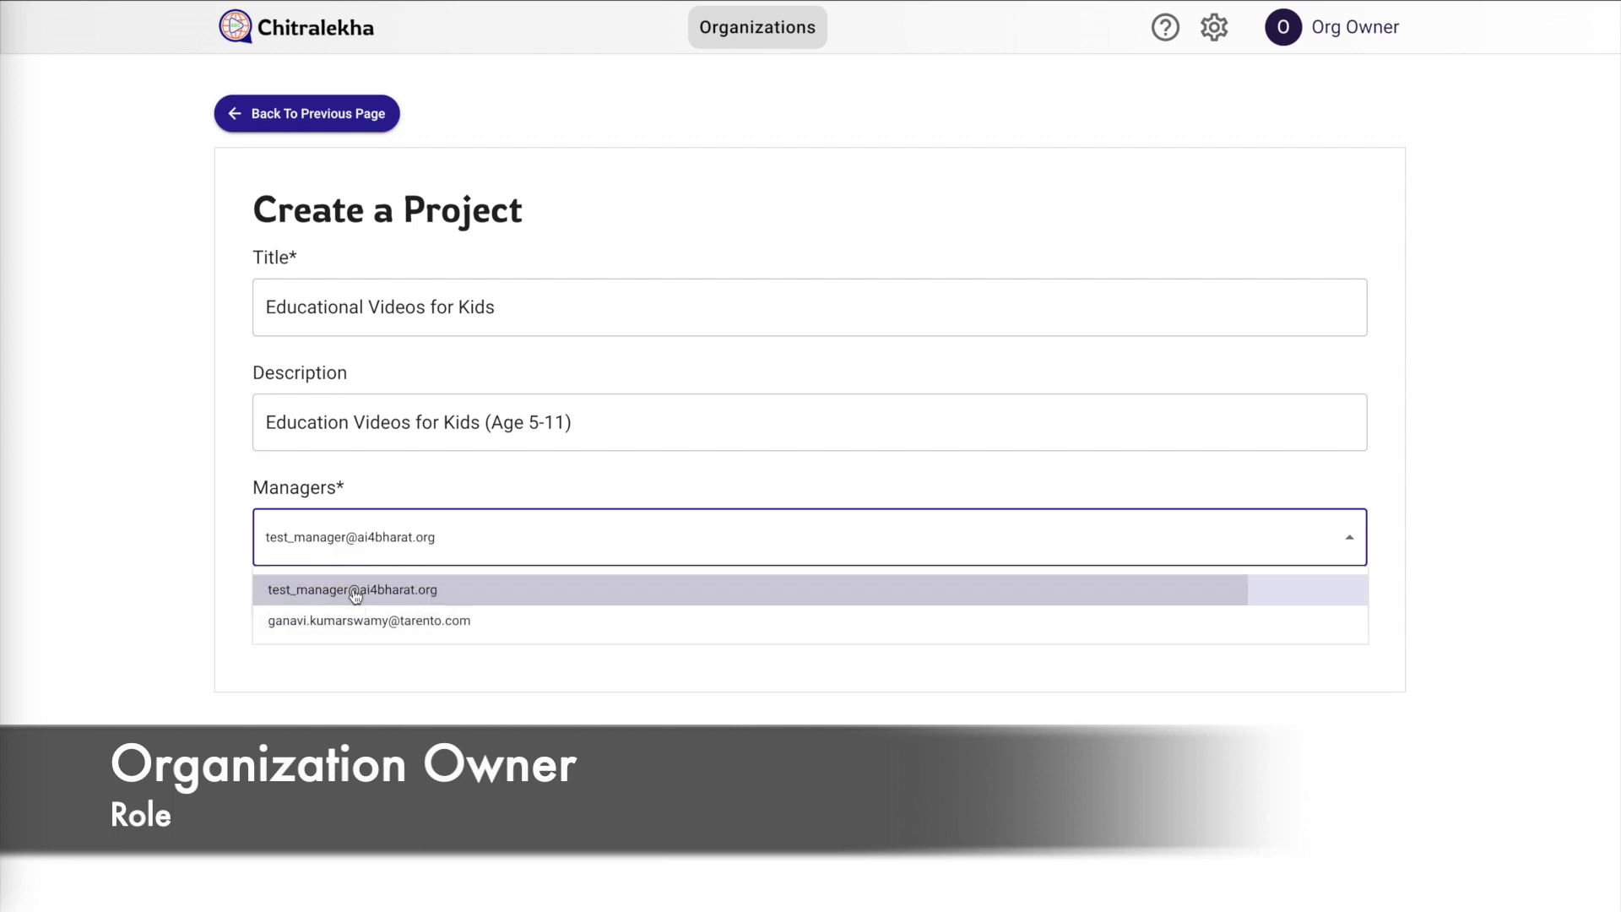
click(185, 600)
click(314, 611)
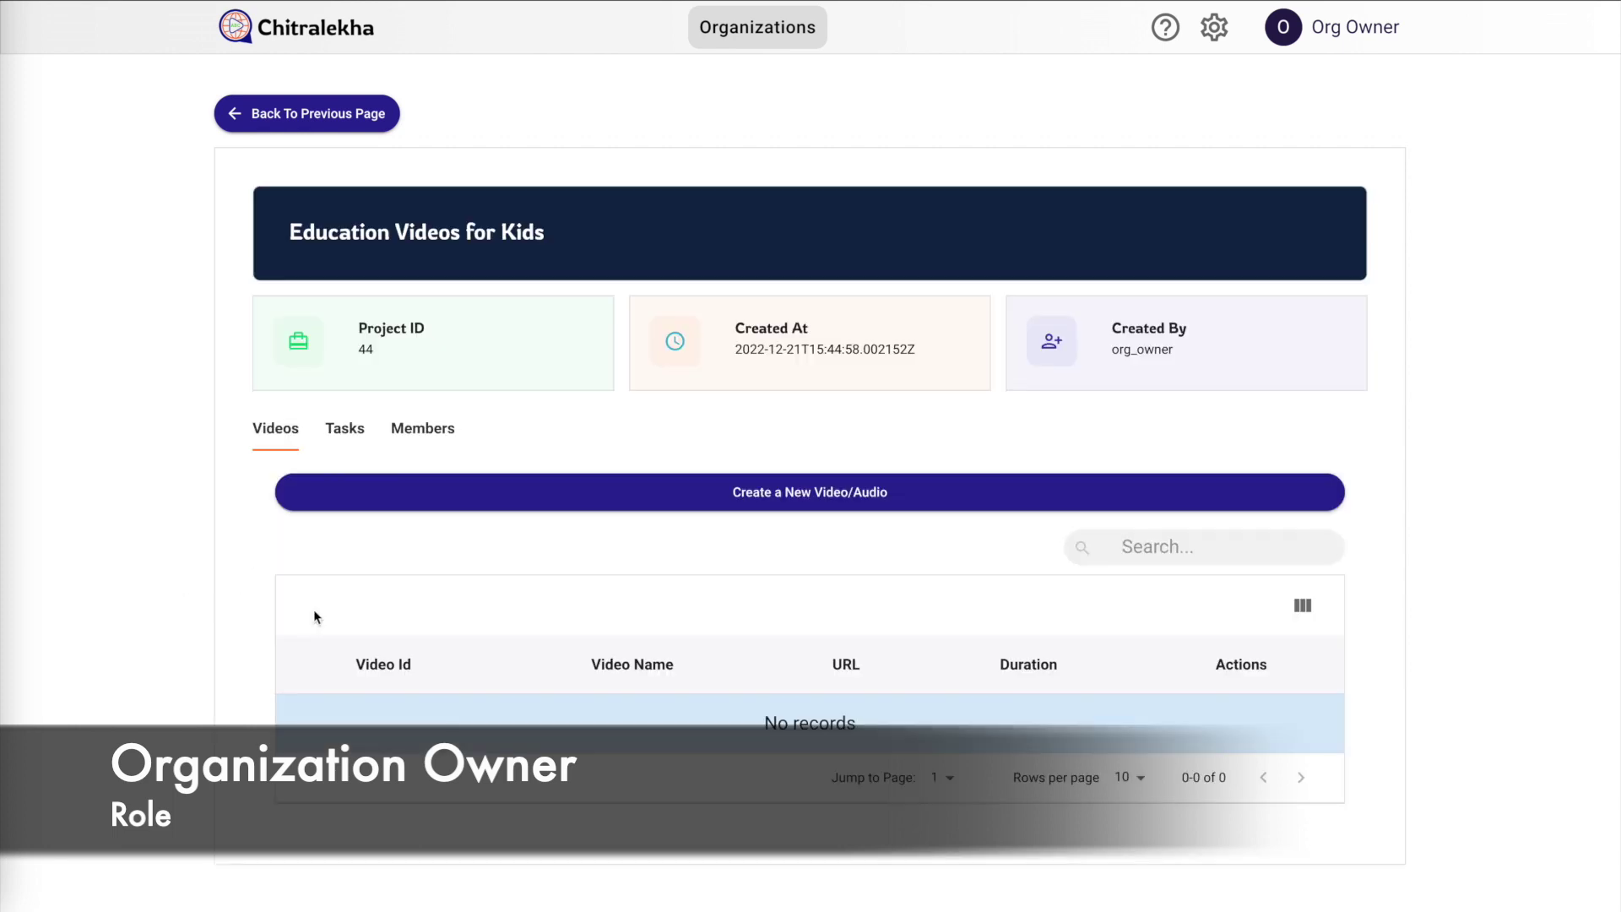
Go back to the projects list and open the Educational Videos for Kids members page
click(359, 125)
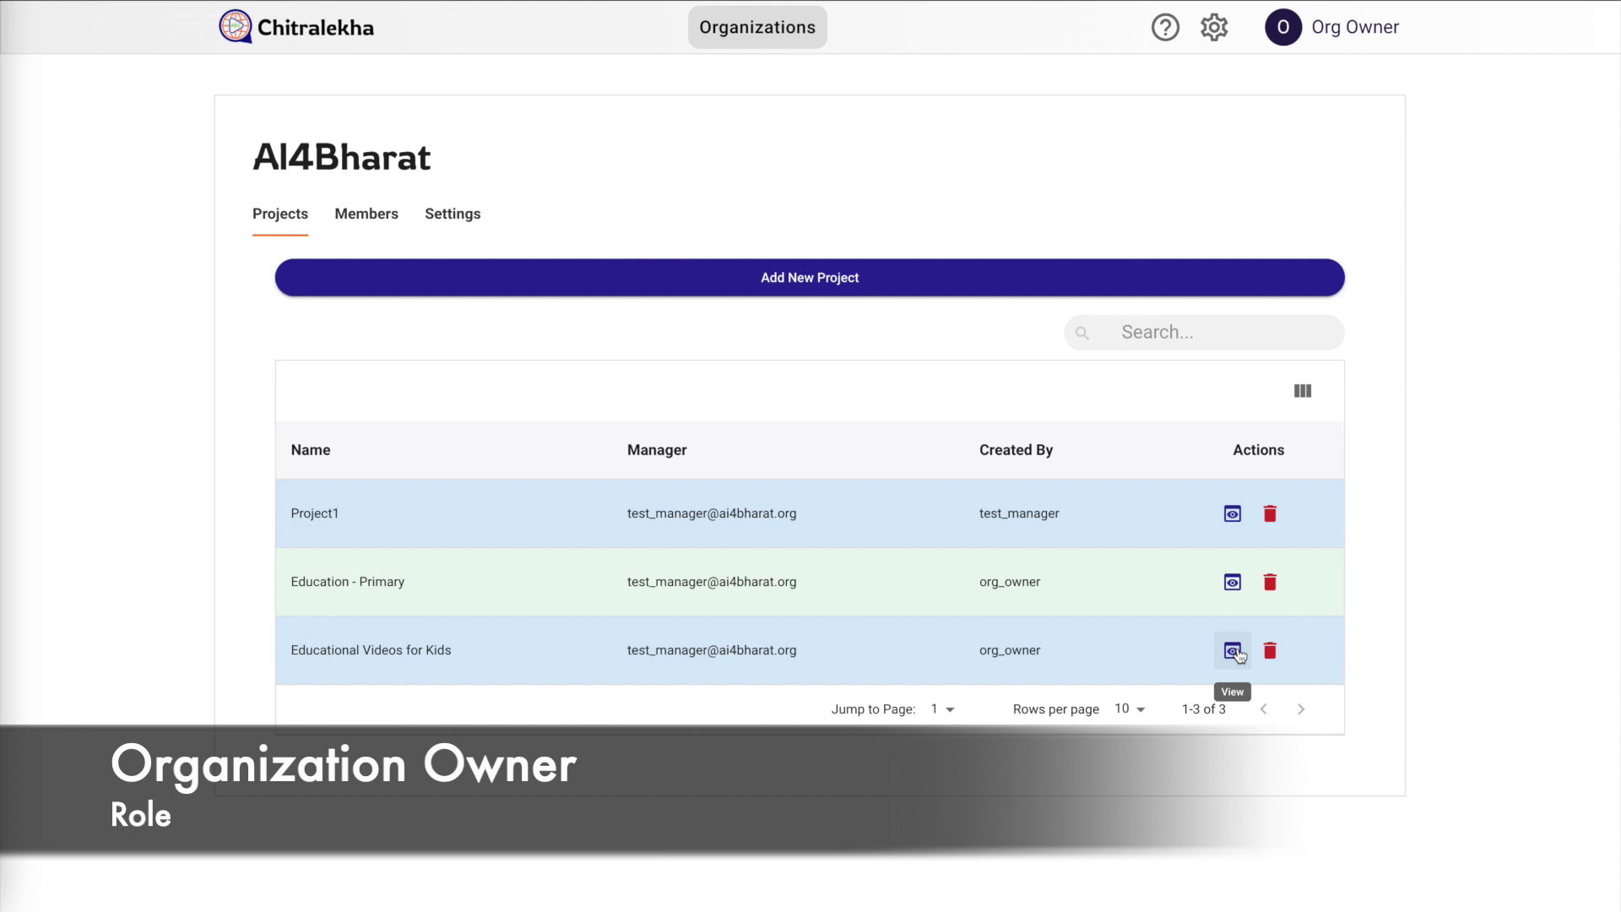
click(1235, 652)
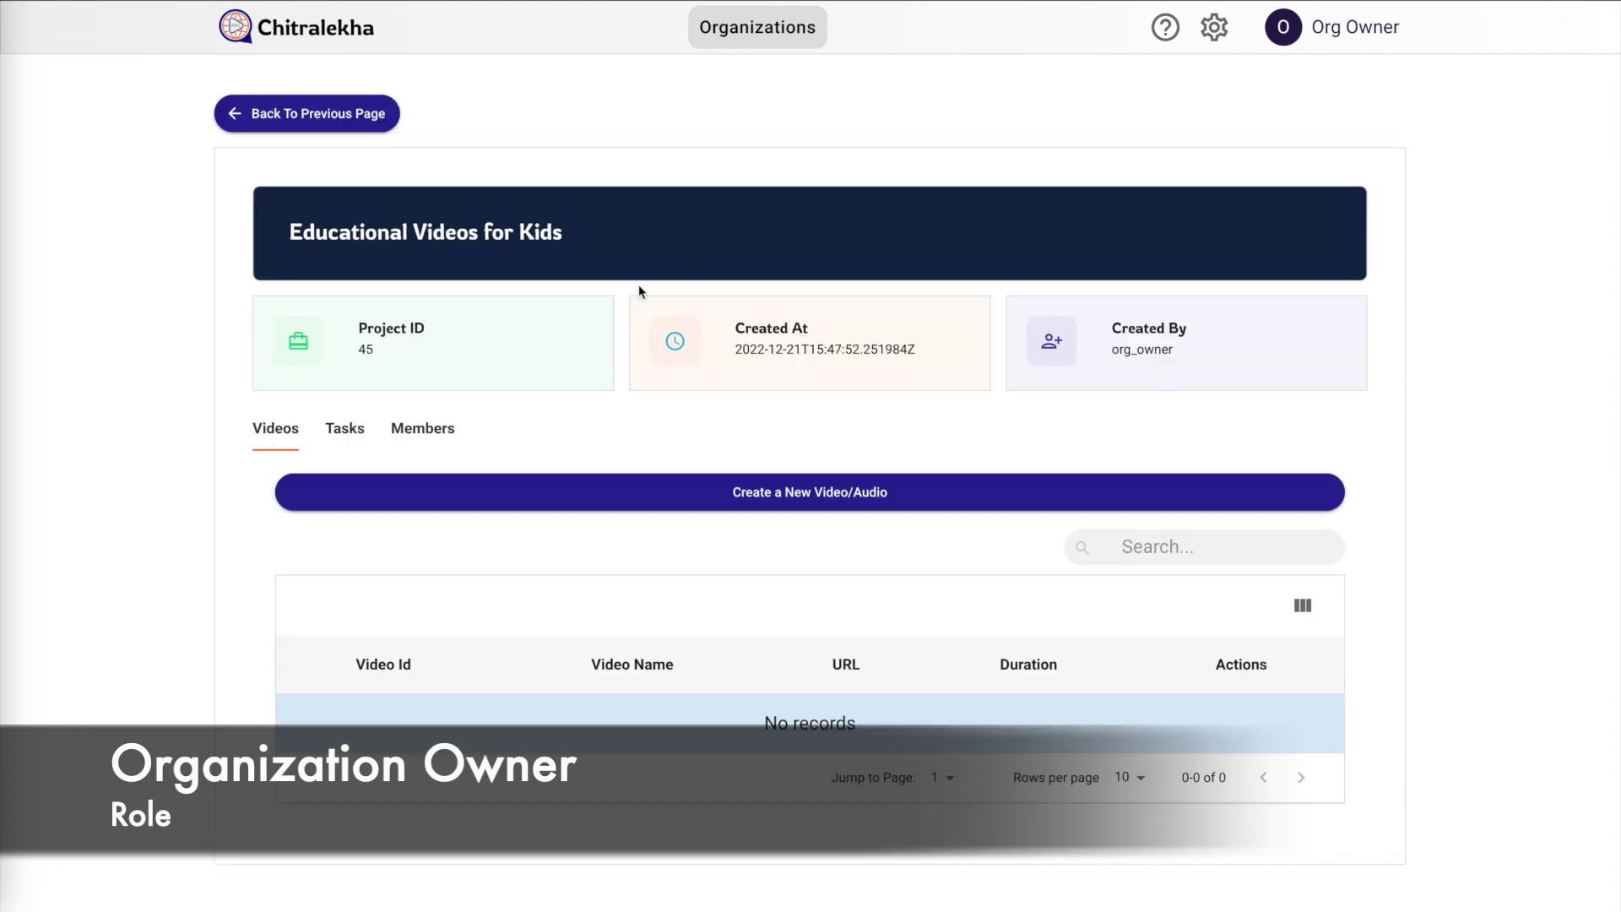
click(425, 431)
Add the transcript editor, transcript reviewer and translation editor as project members
click(606, 490)
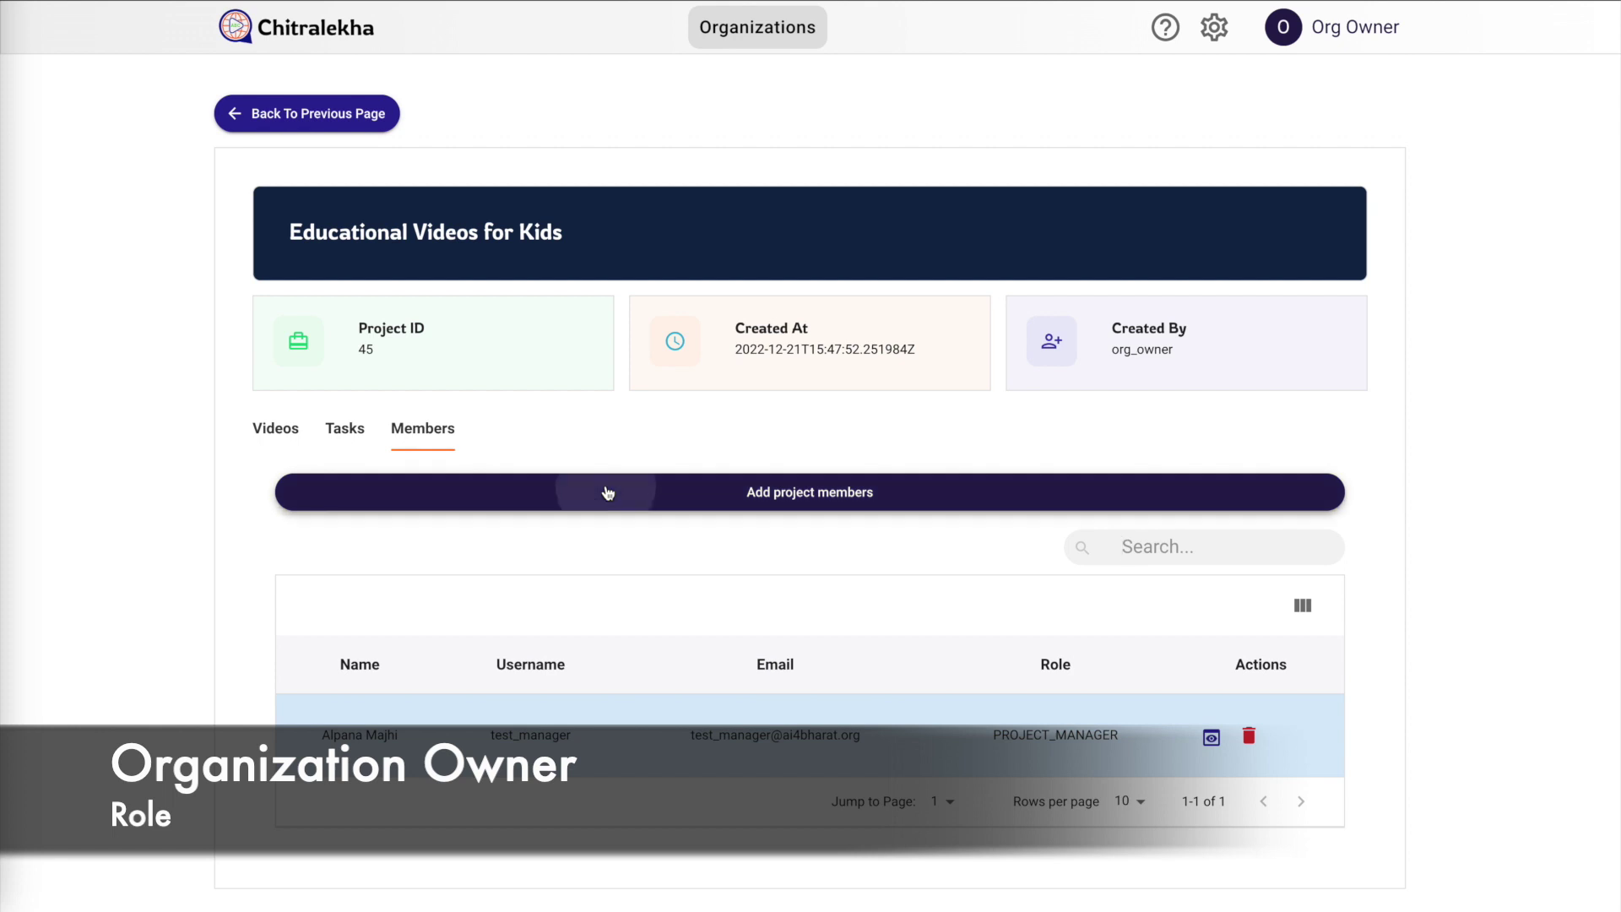
click(742, 468)
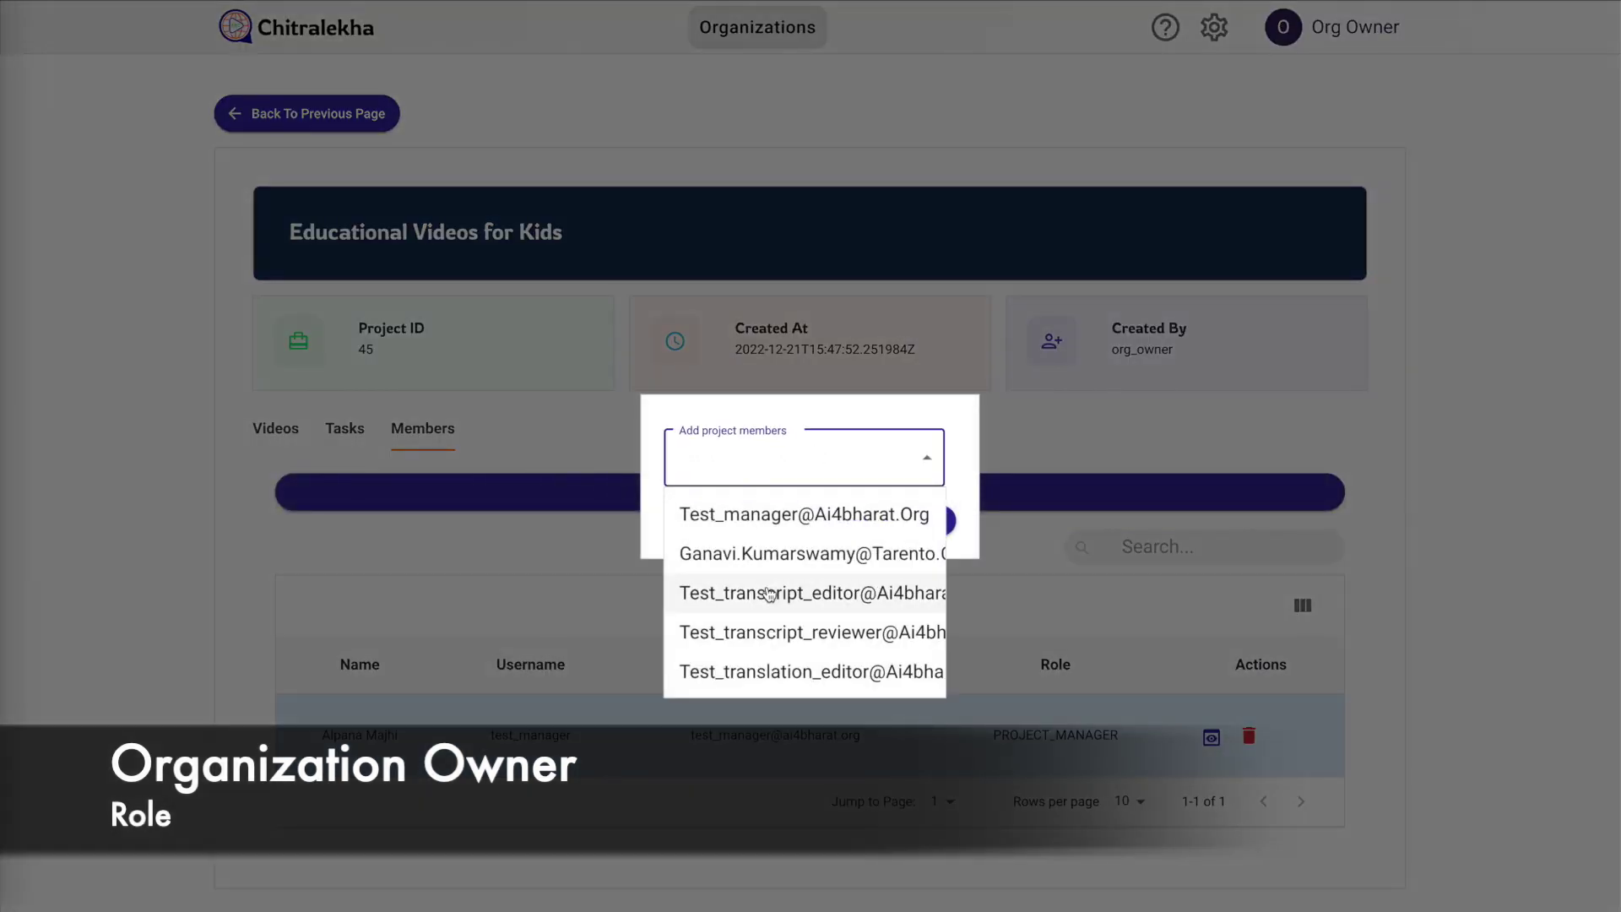
click(771, 592)
click(773, 635)
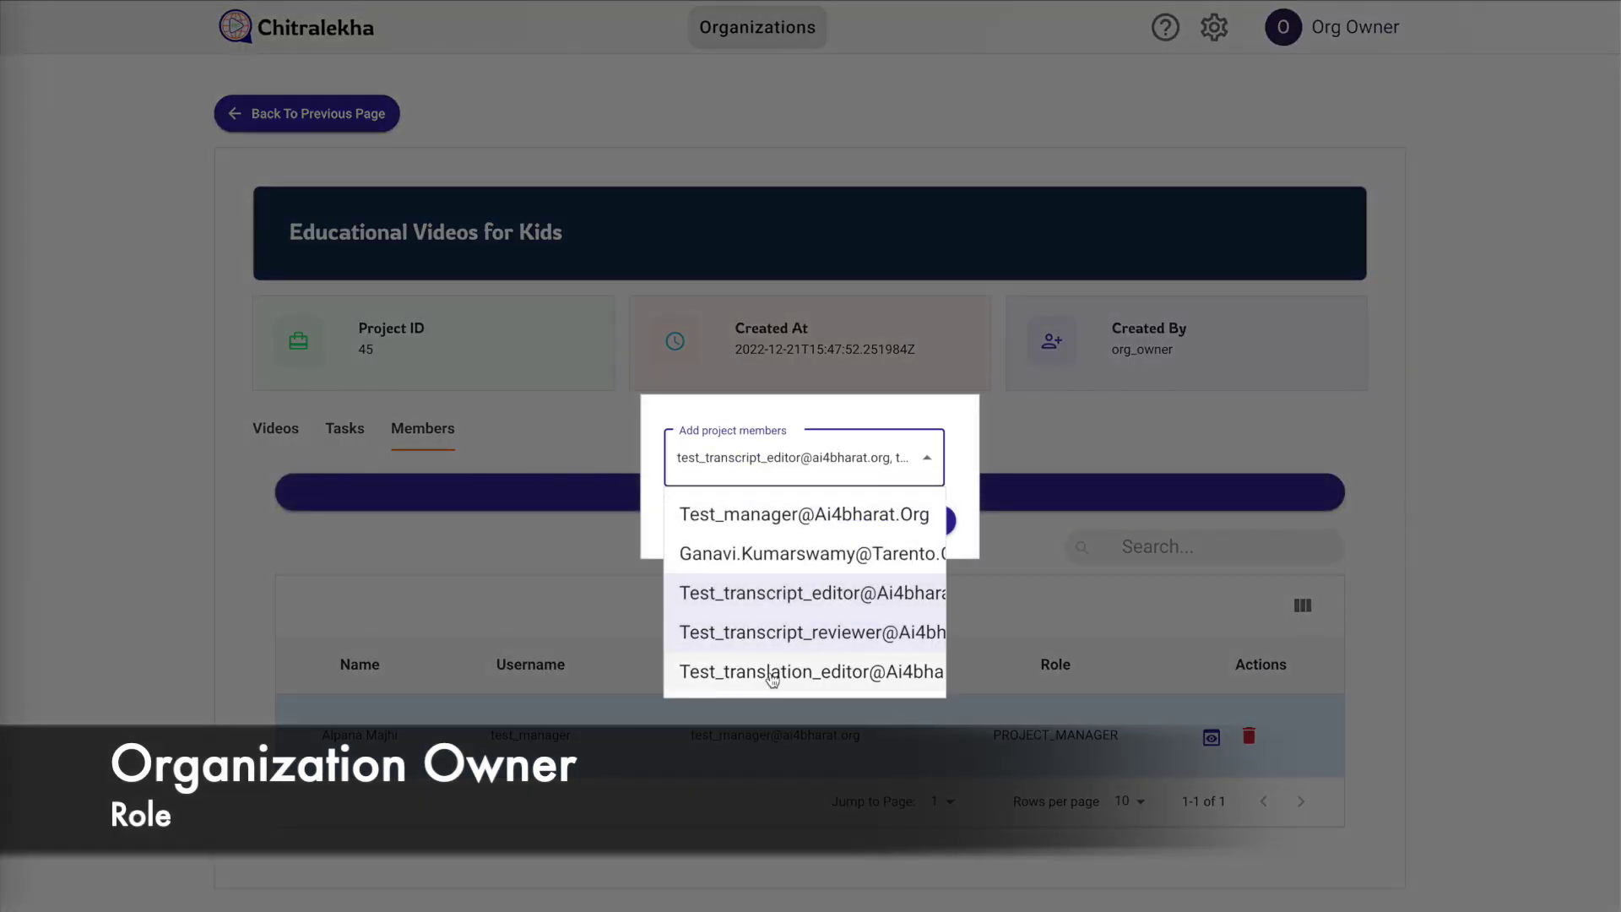
click(811, 672)
click(956, 446)
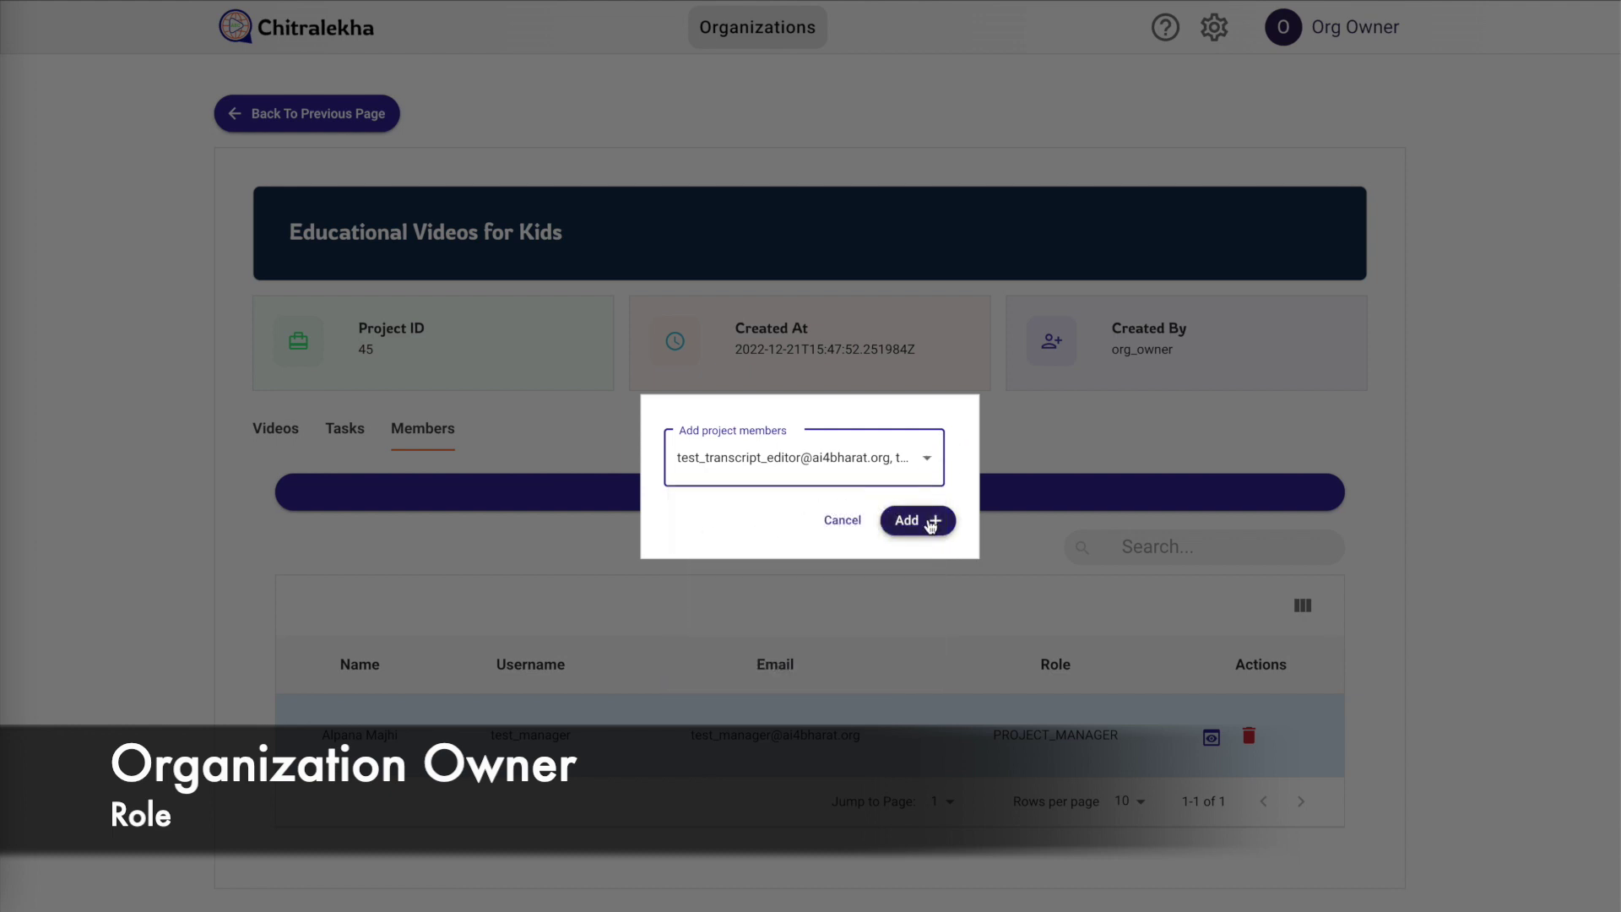
click(929, 519)
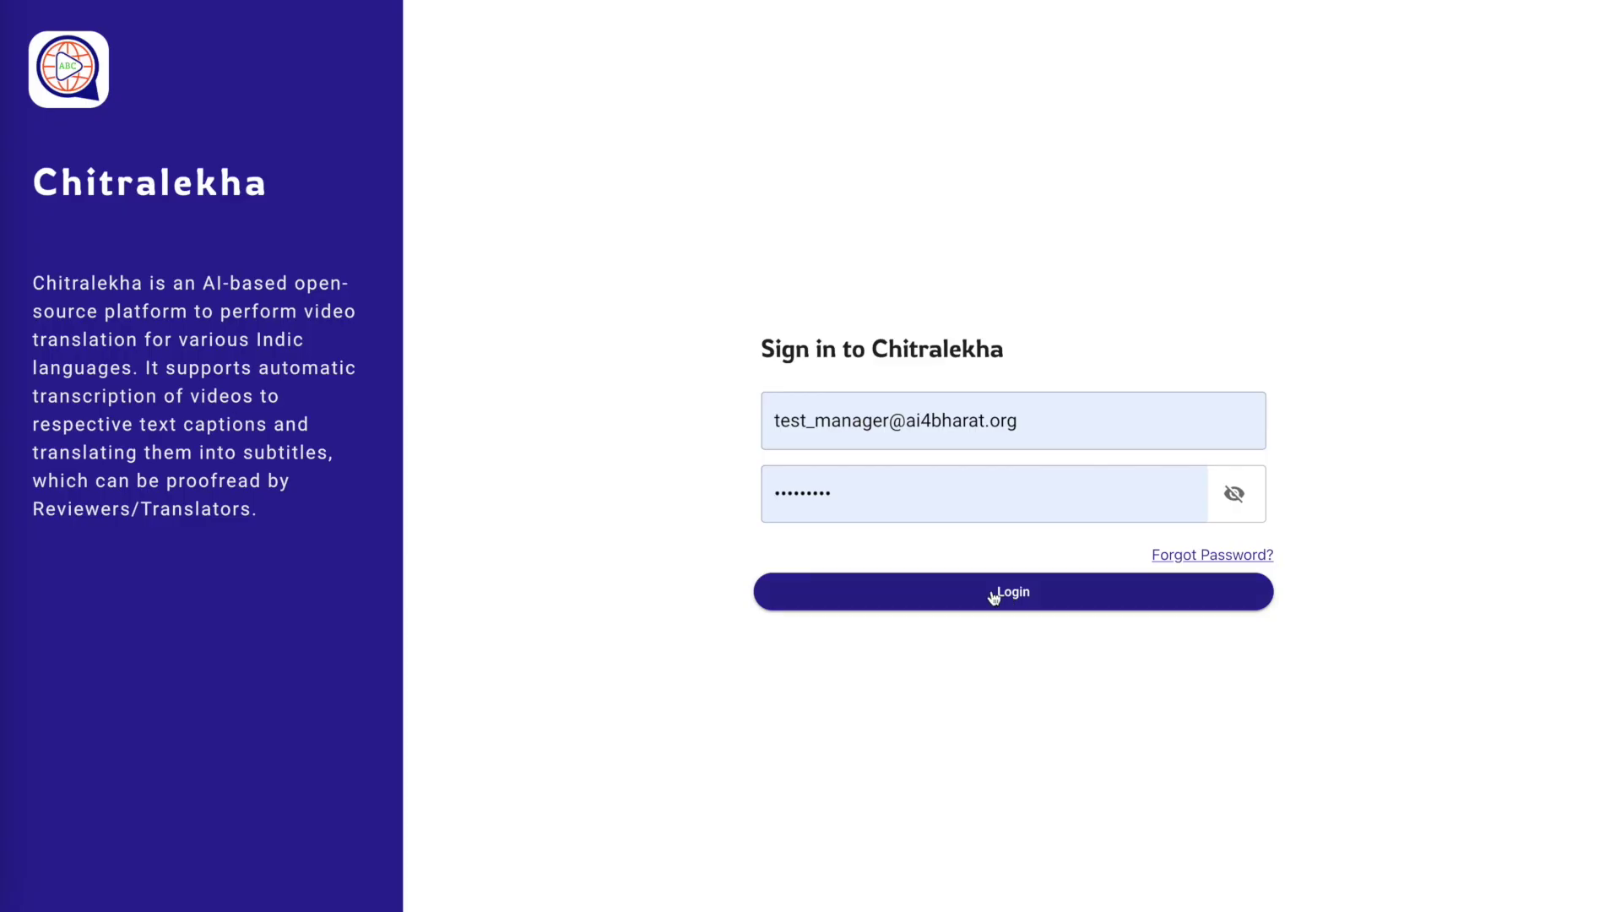
Log in as the project manager, skip the tour, and open Educational Videos for Kids
click(992, 597)
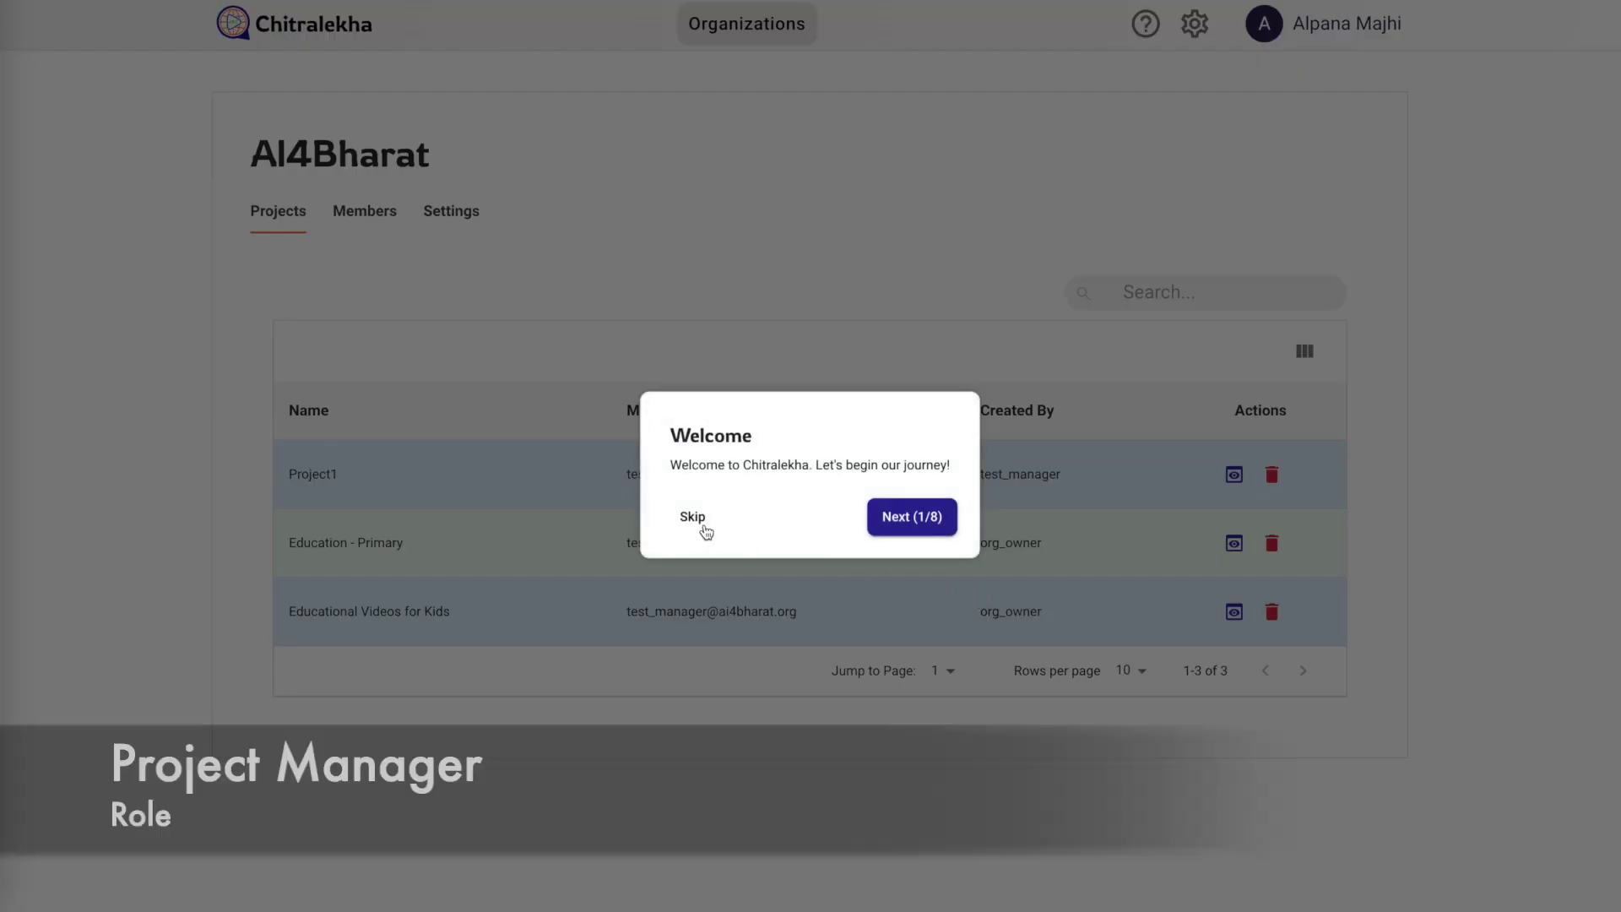
click(698, 529)
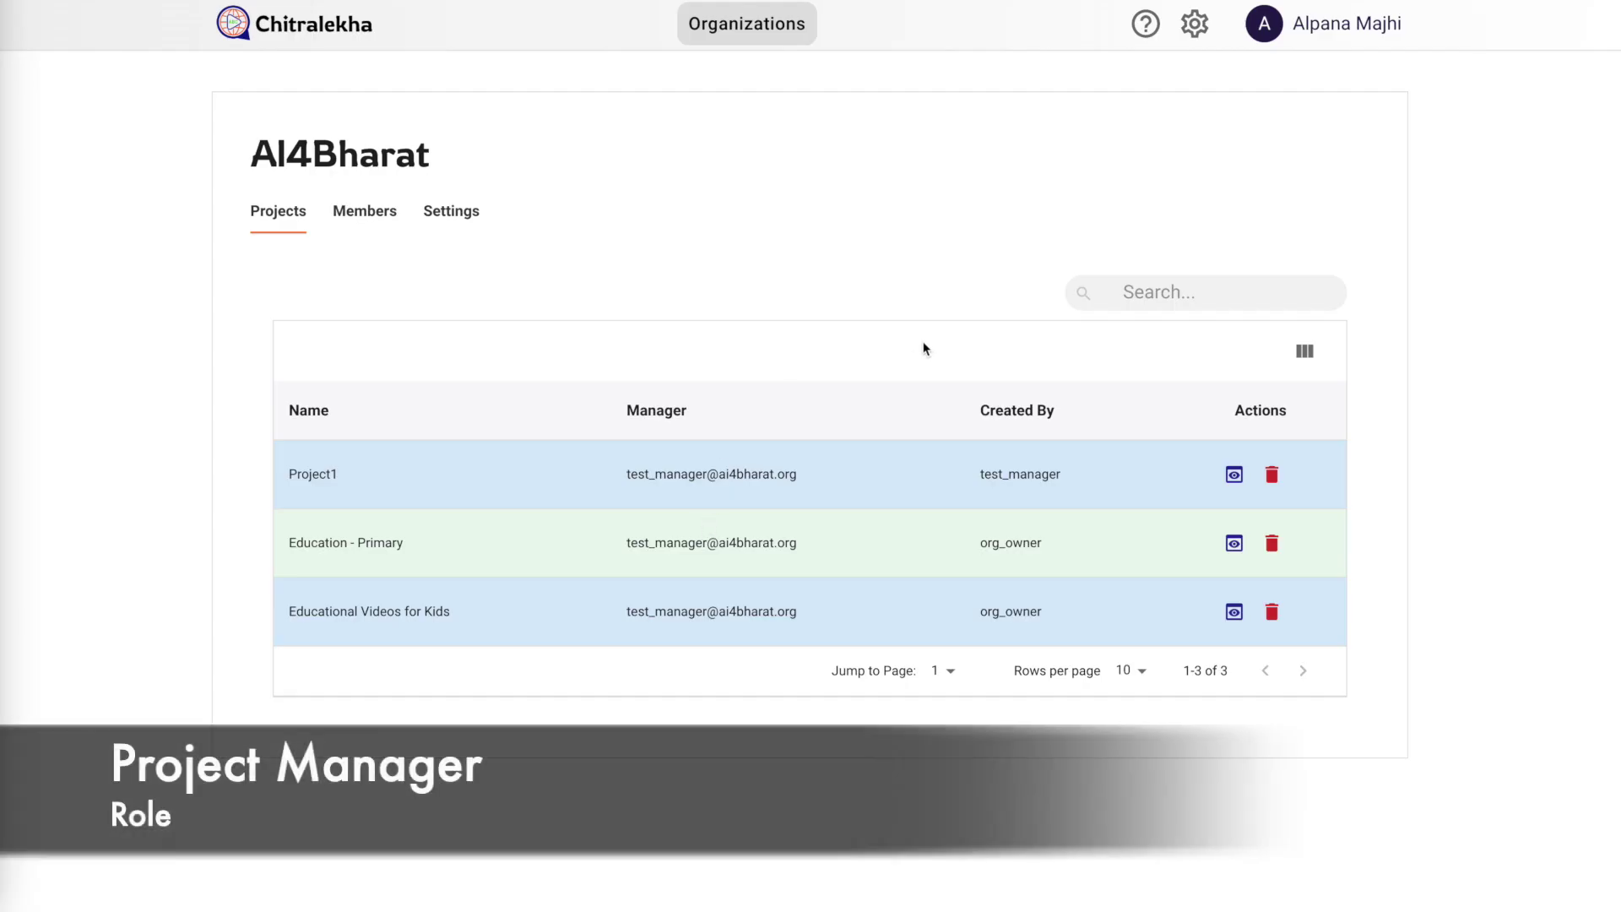
drag(786, 612, 1057, 609)
click(1057, 610)
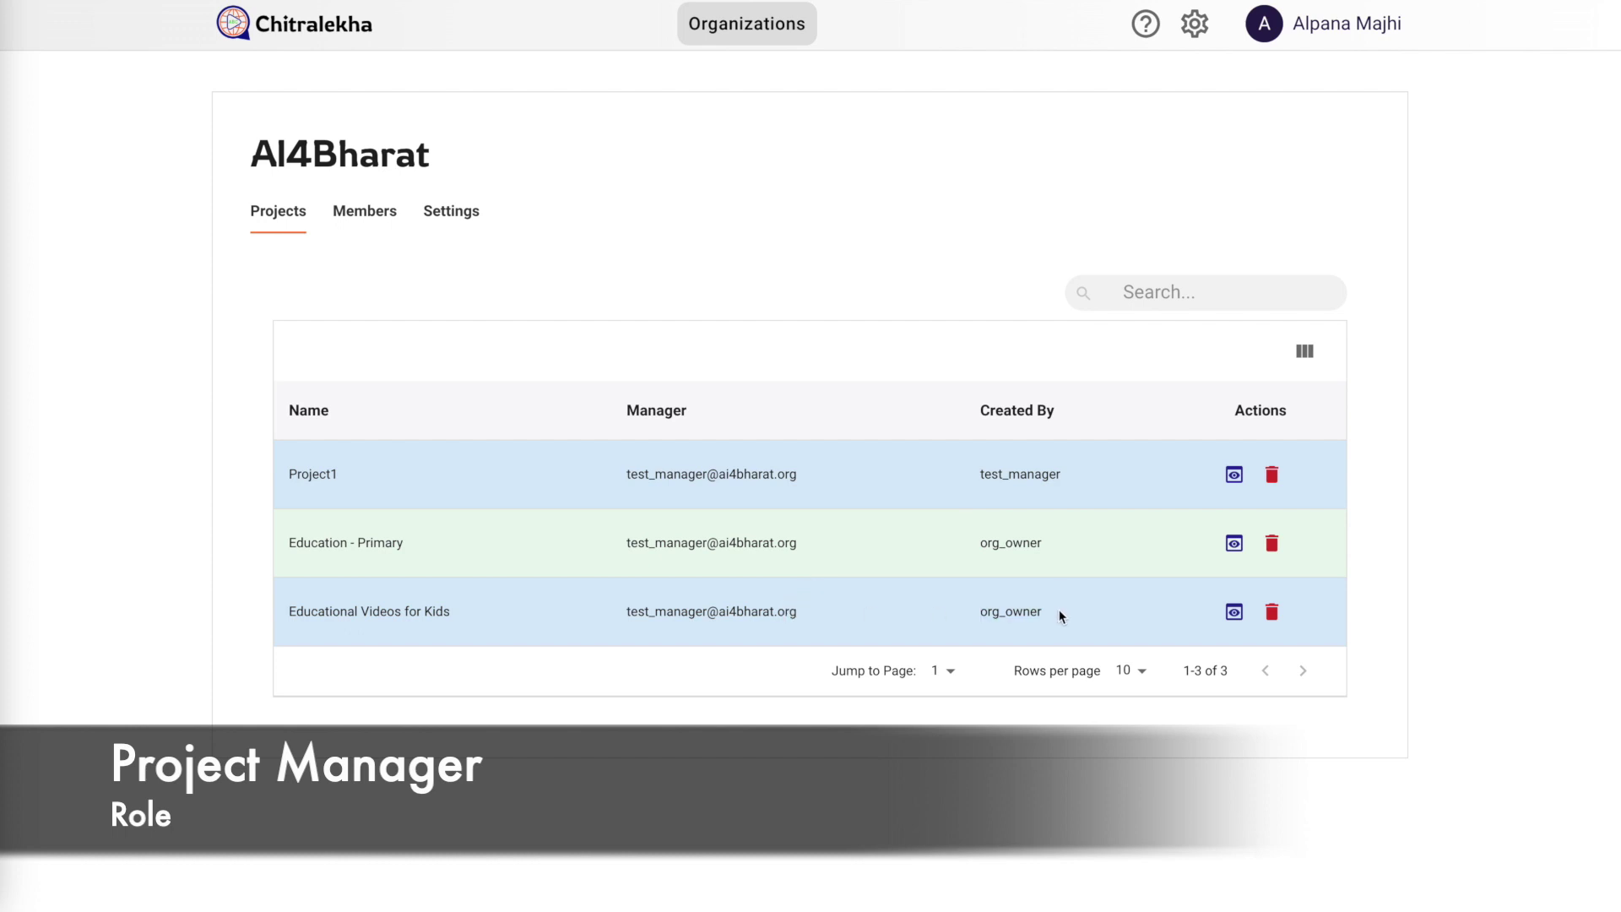
click(1234, 616)
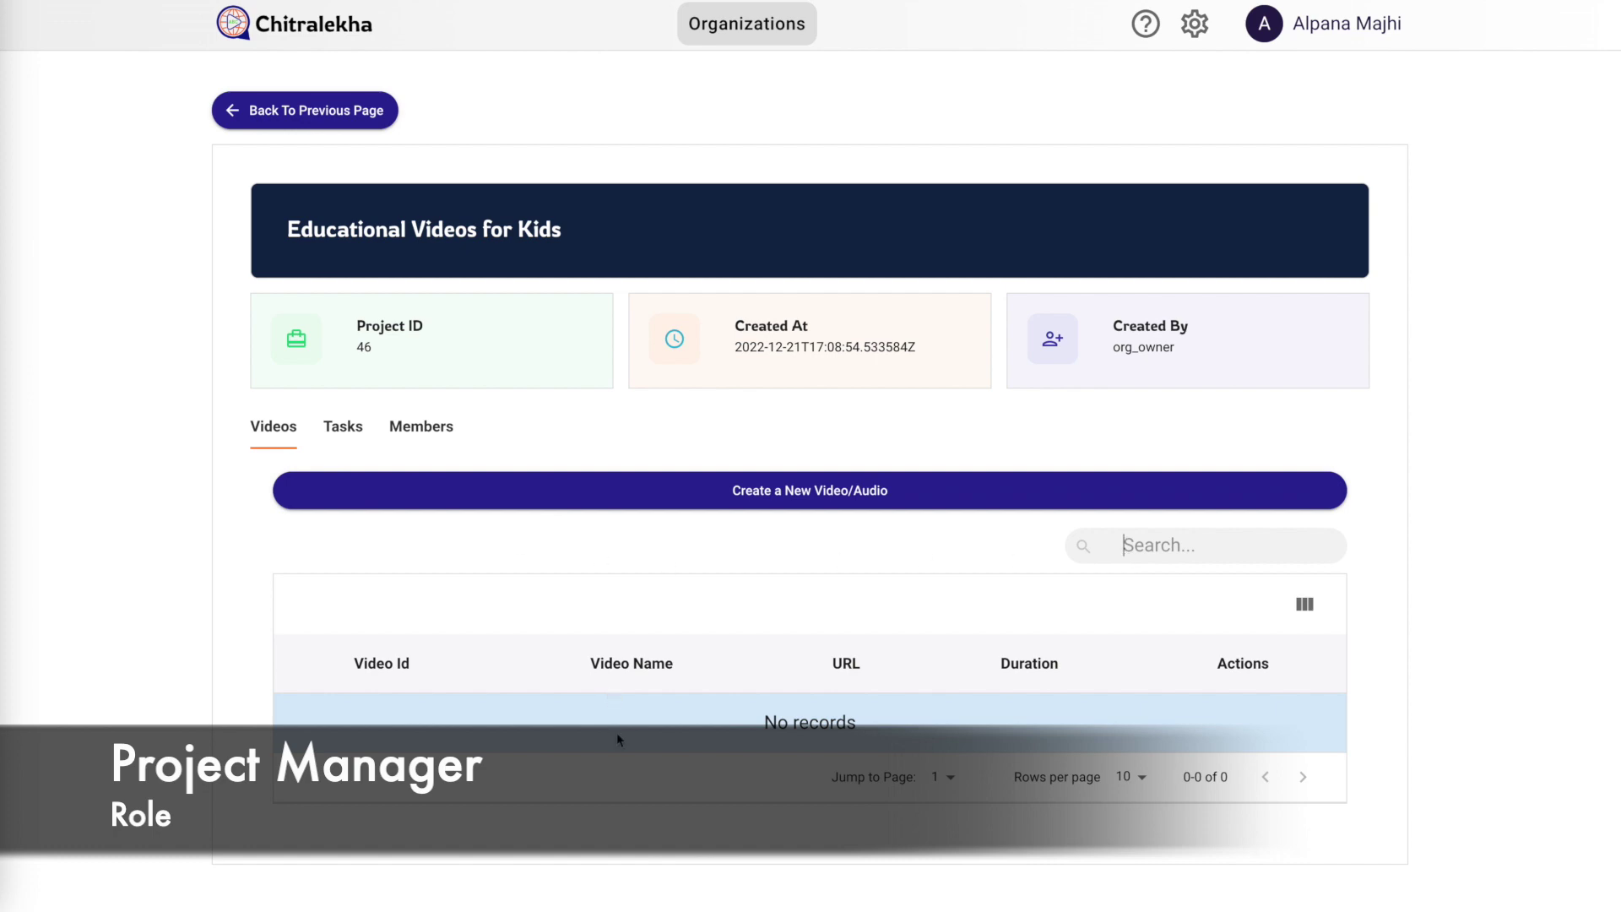
click(582, 484)
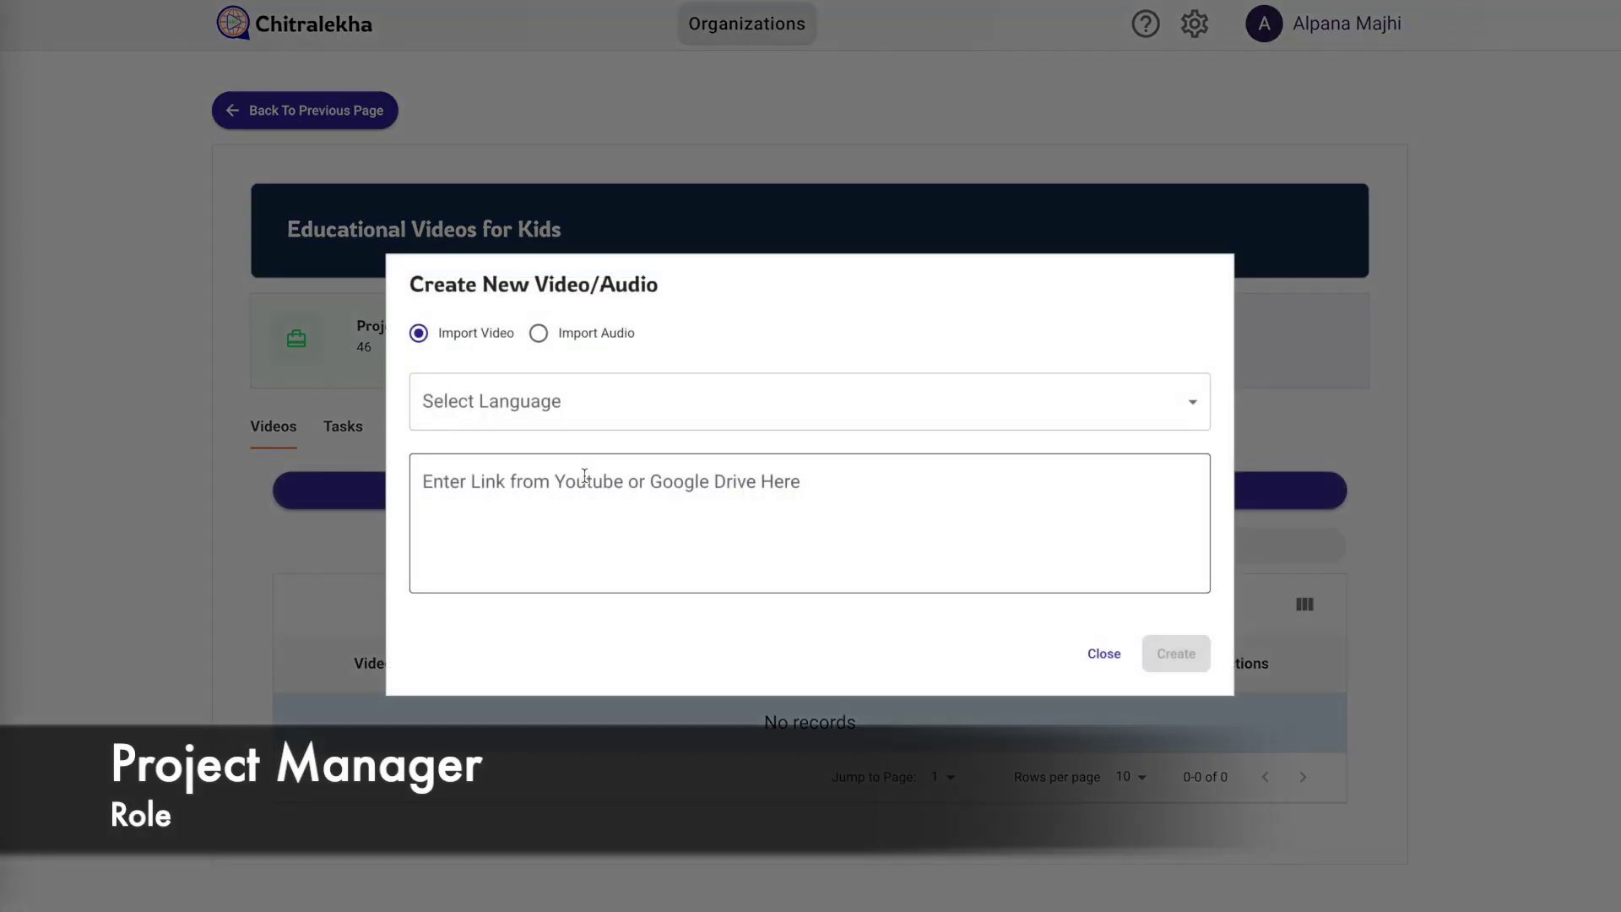
Add the English YouTube video 'Good Habits Vs Bad Habits' from its pasted link, then preview it
click(540, 420)
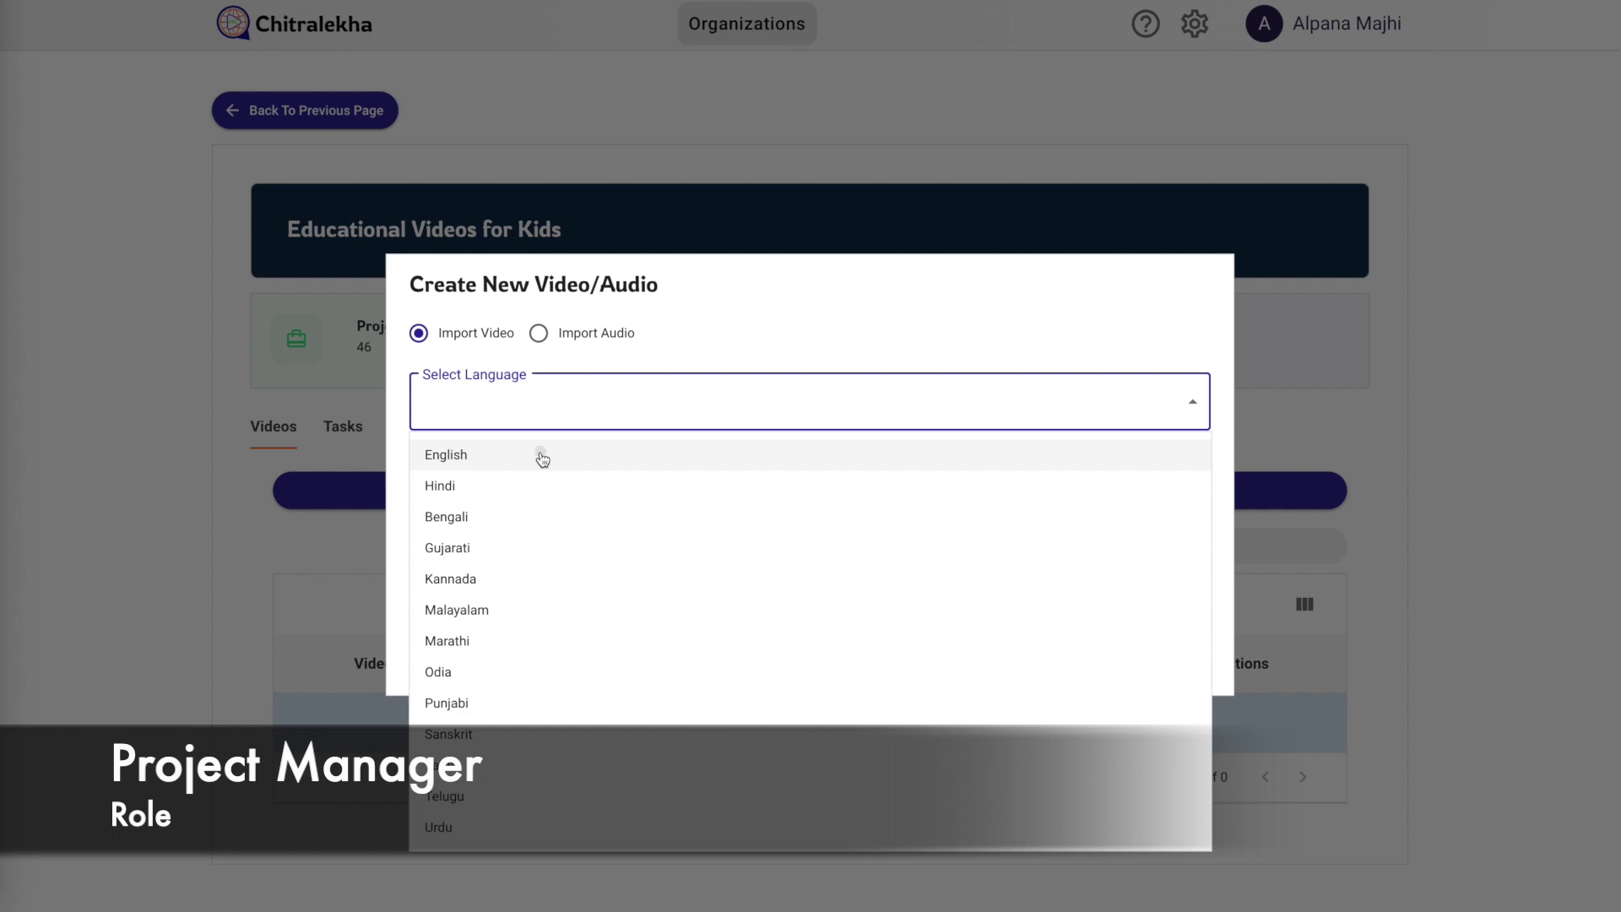
click(540, 455)
click(553, 485)
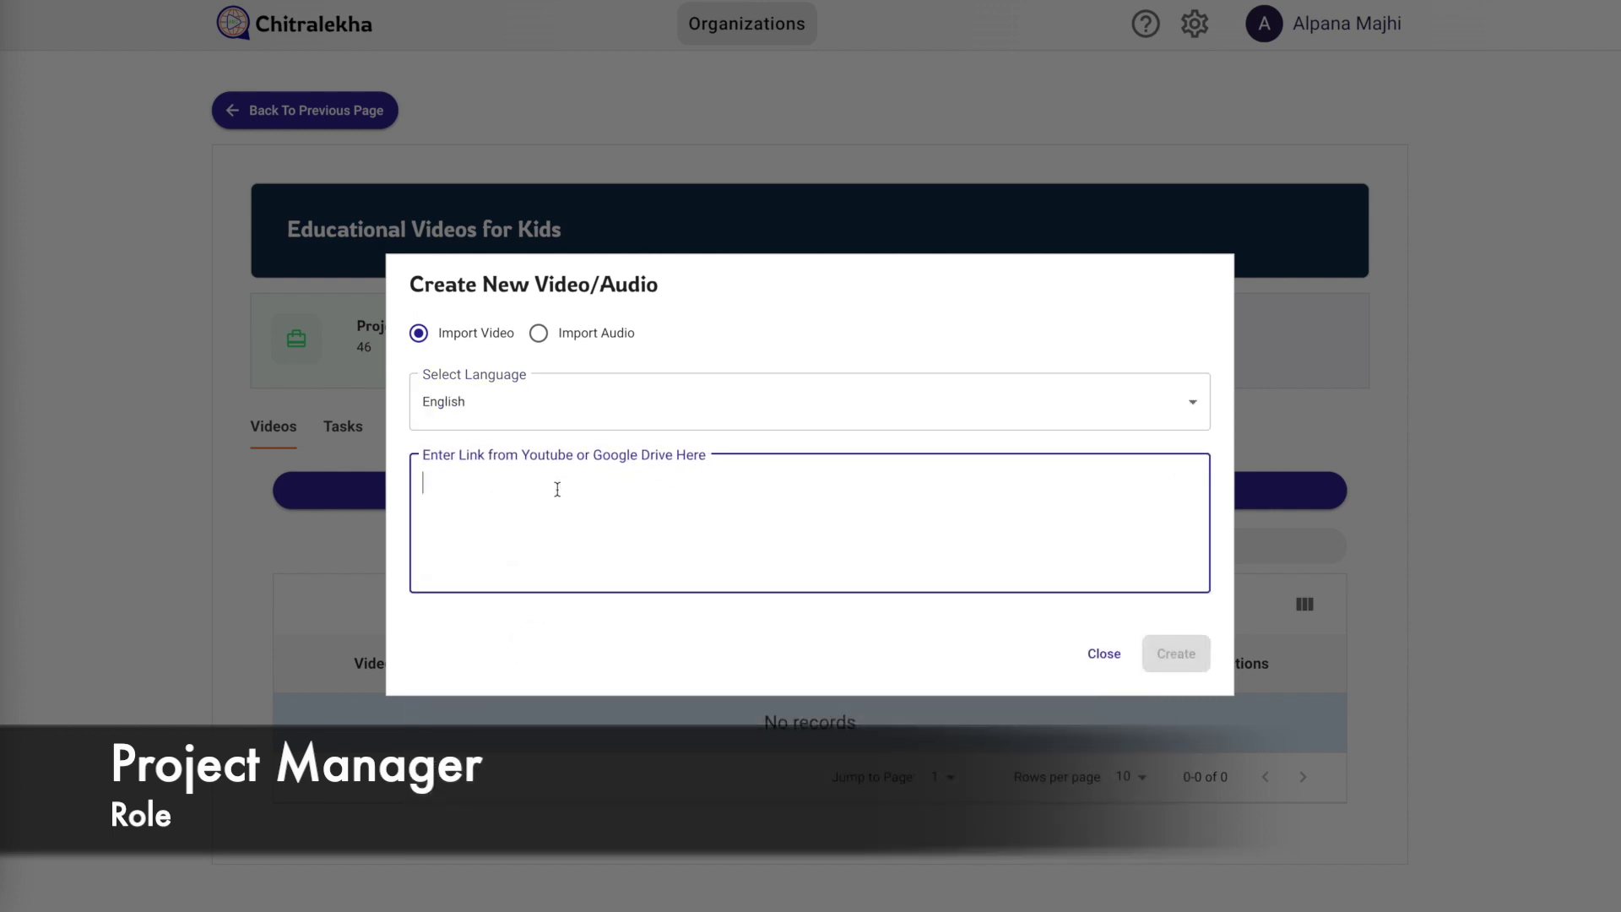
text(https://www.youtube.com/watch?v=PiMqc1XzOHs)
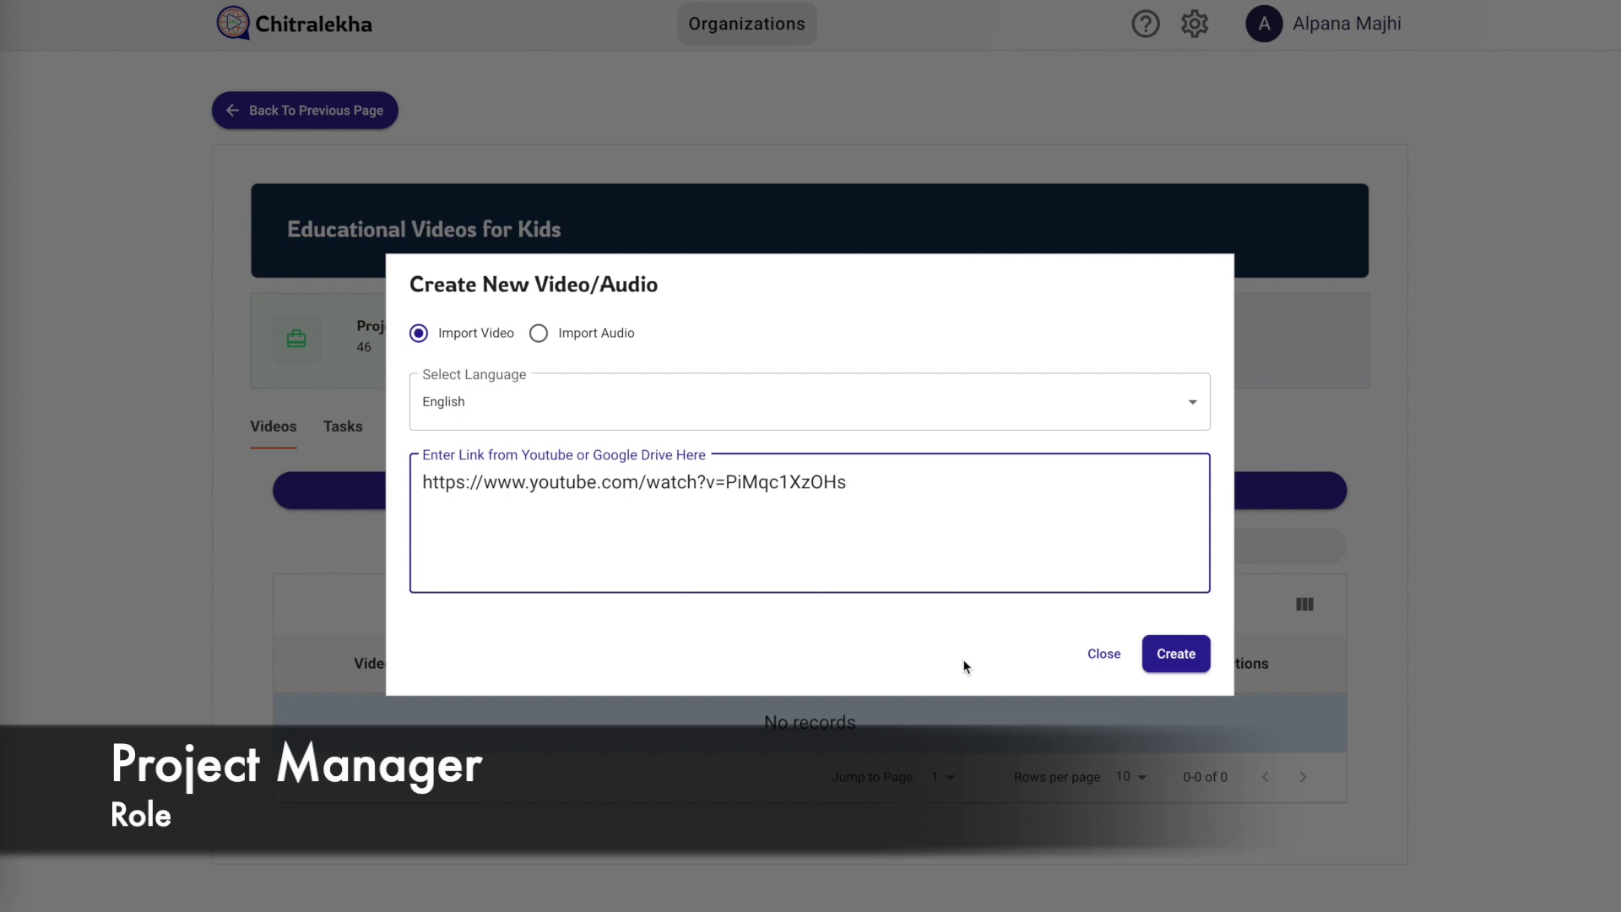
click(1178, 652)
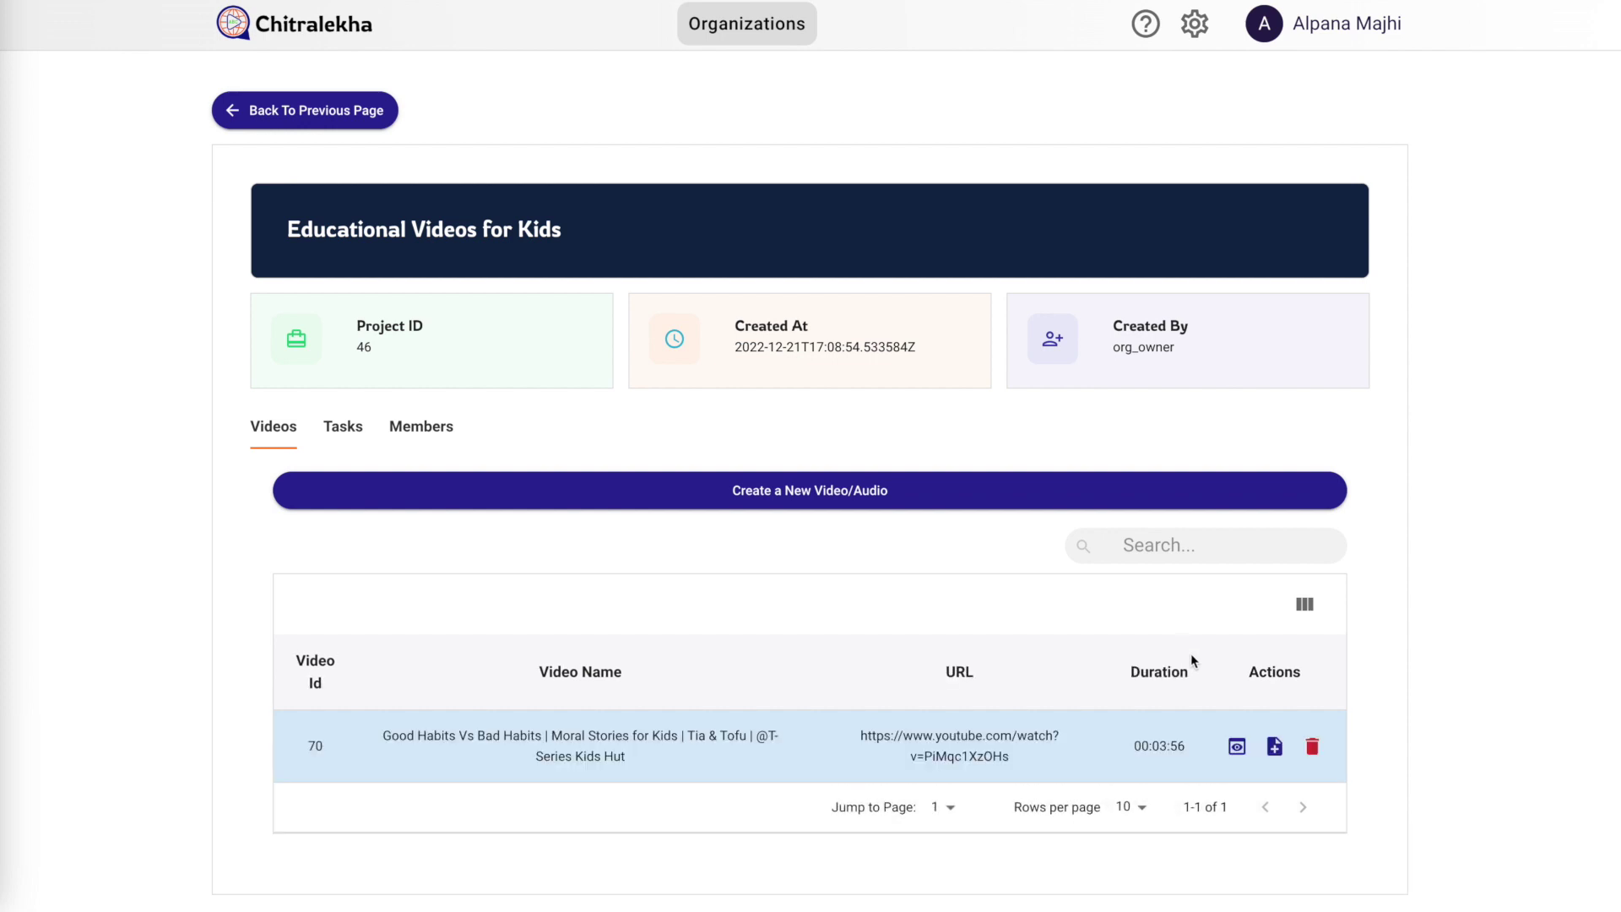
click(1238, 747)
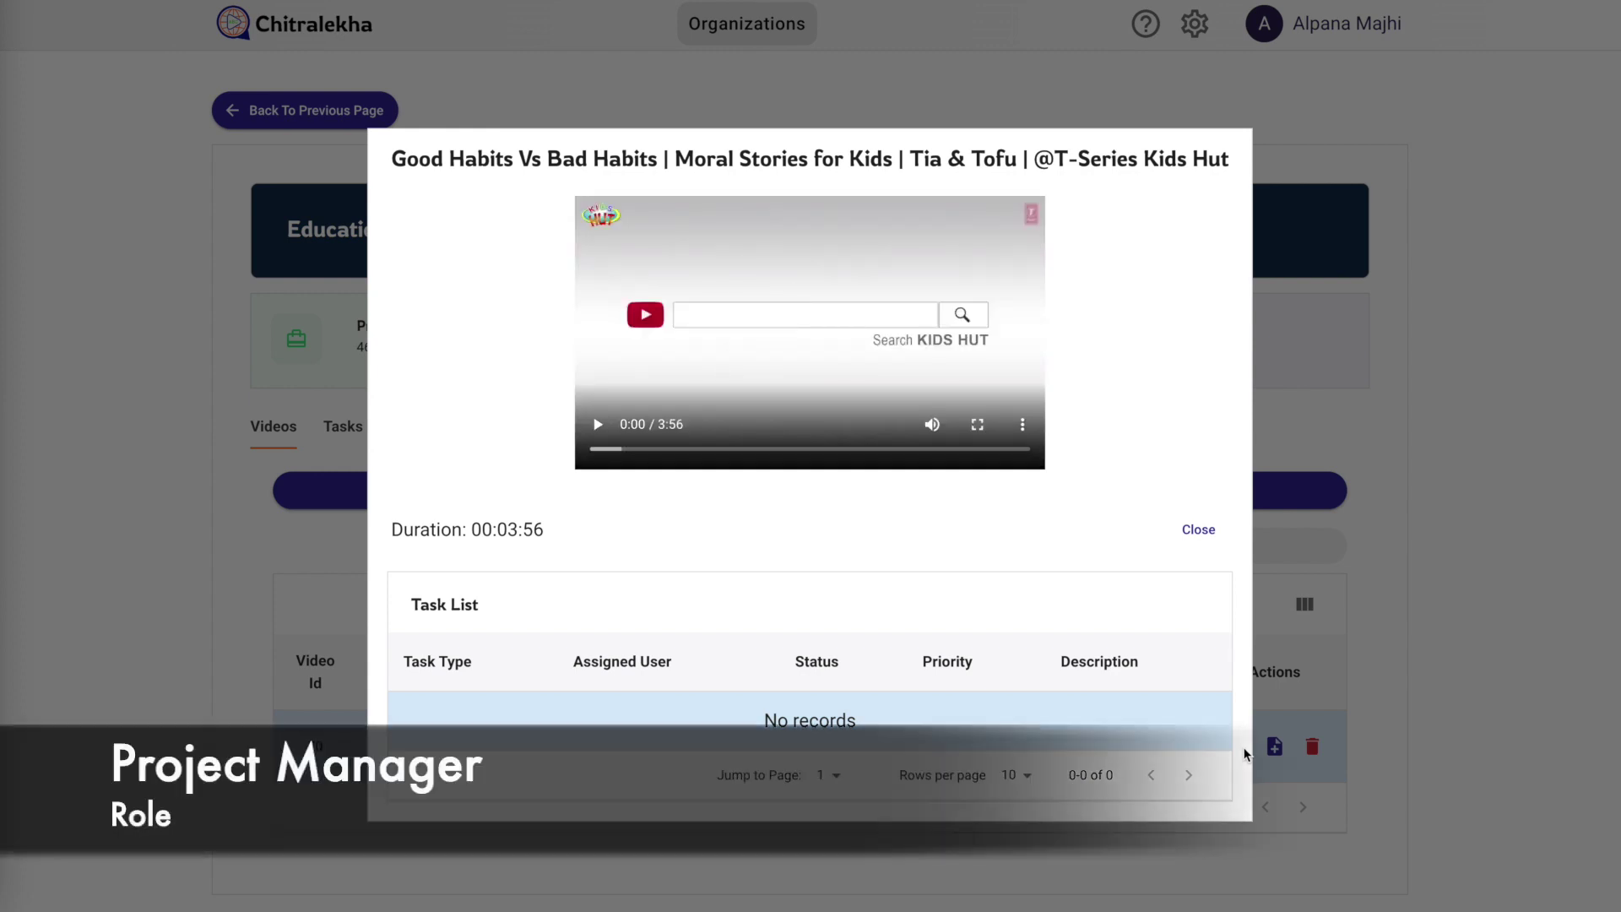
click(1197, 531)
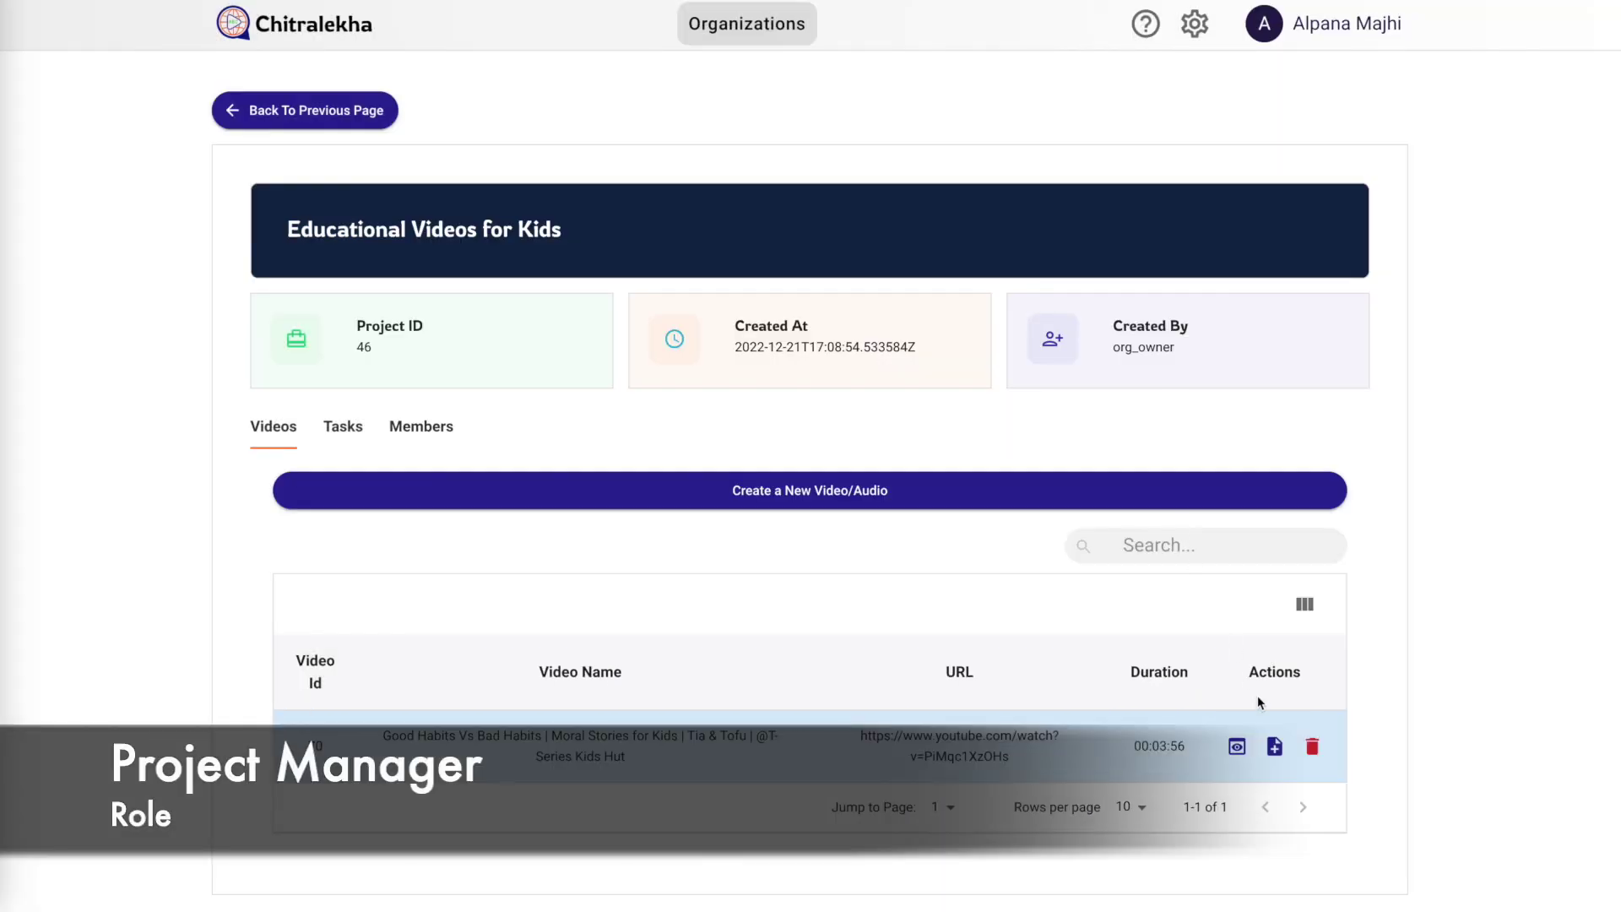
Set up a Transcription Edit task for the transcript editor described 'Transcription task for the Educational Video (Good Habits)'
click(1275, 748)
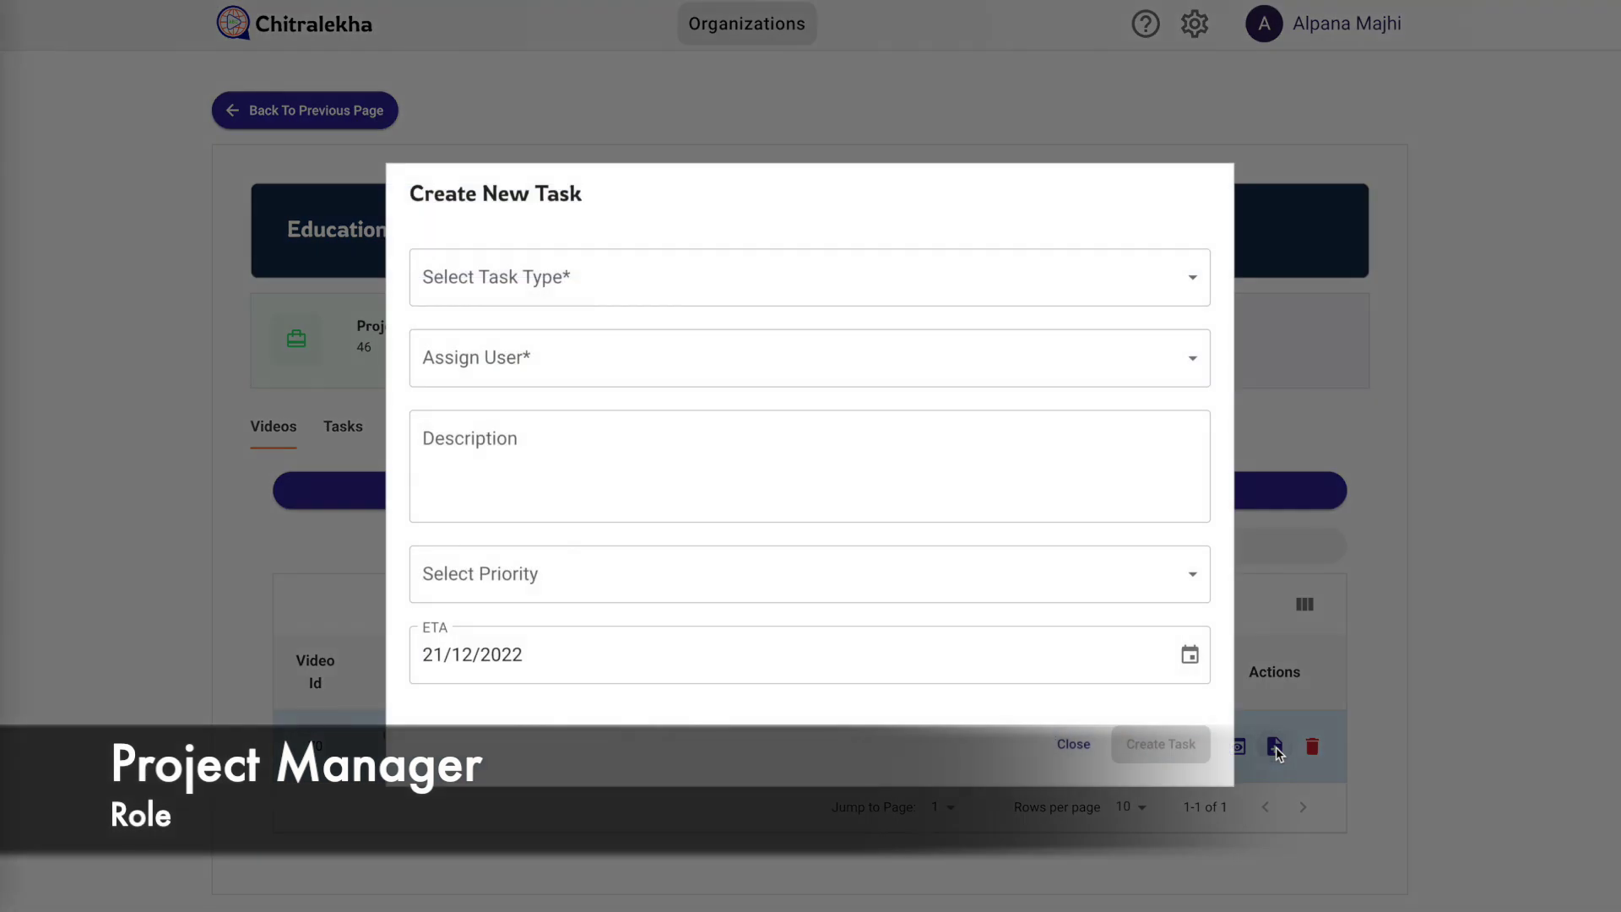
click(818, 300)
click(793, 329)
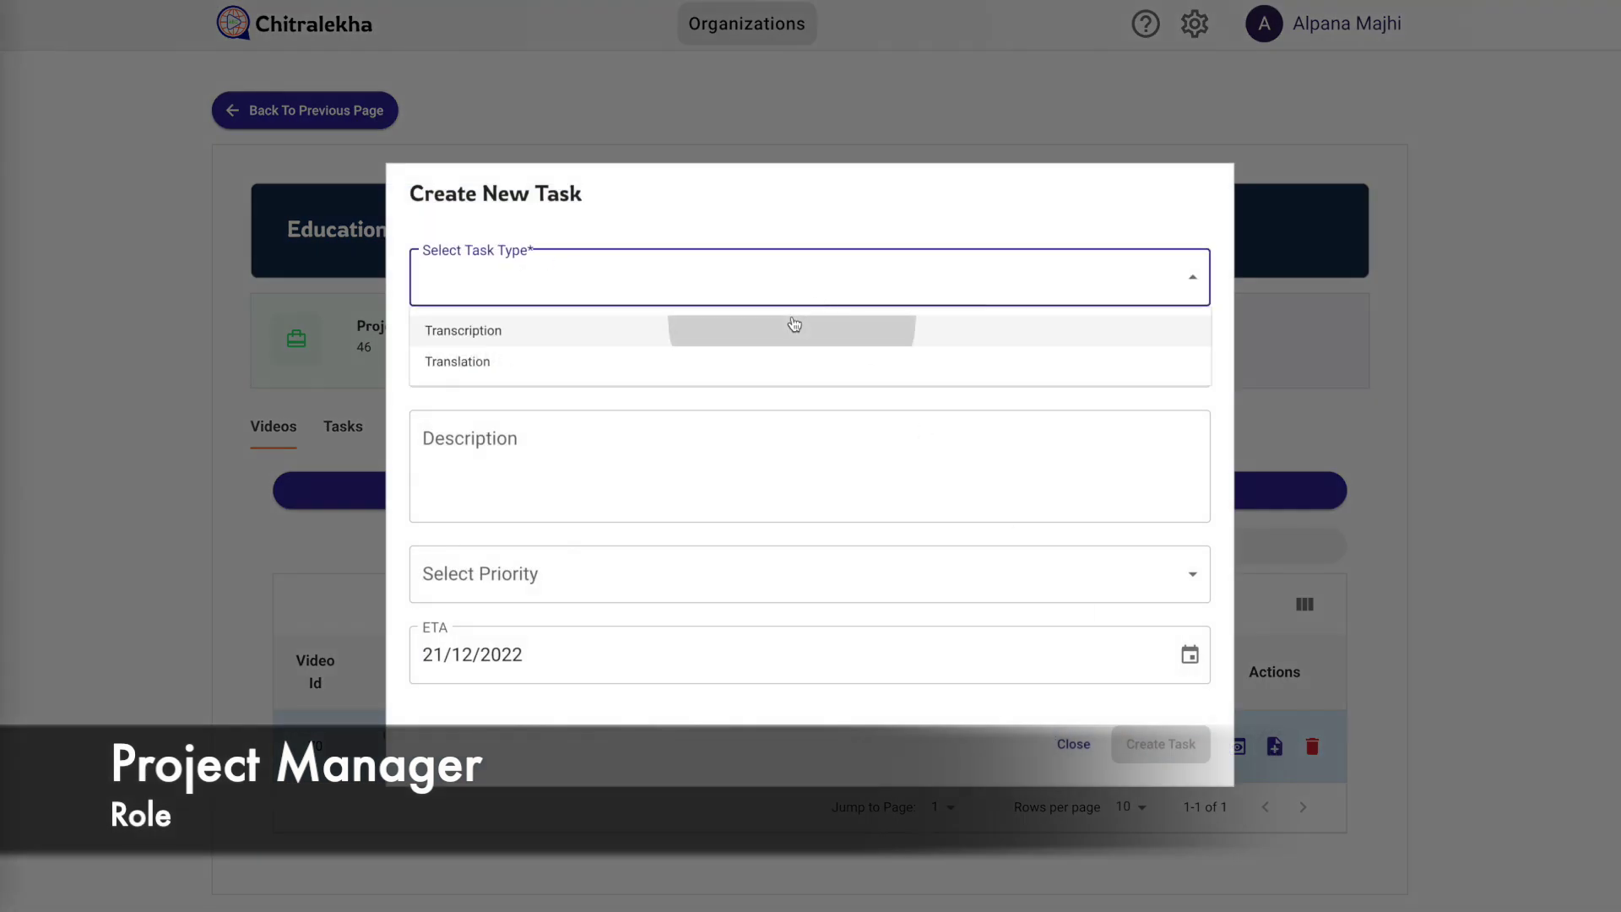
click(733, 333)
click(720, 369)
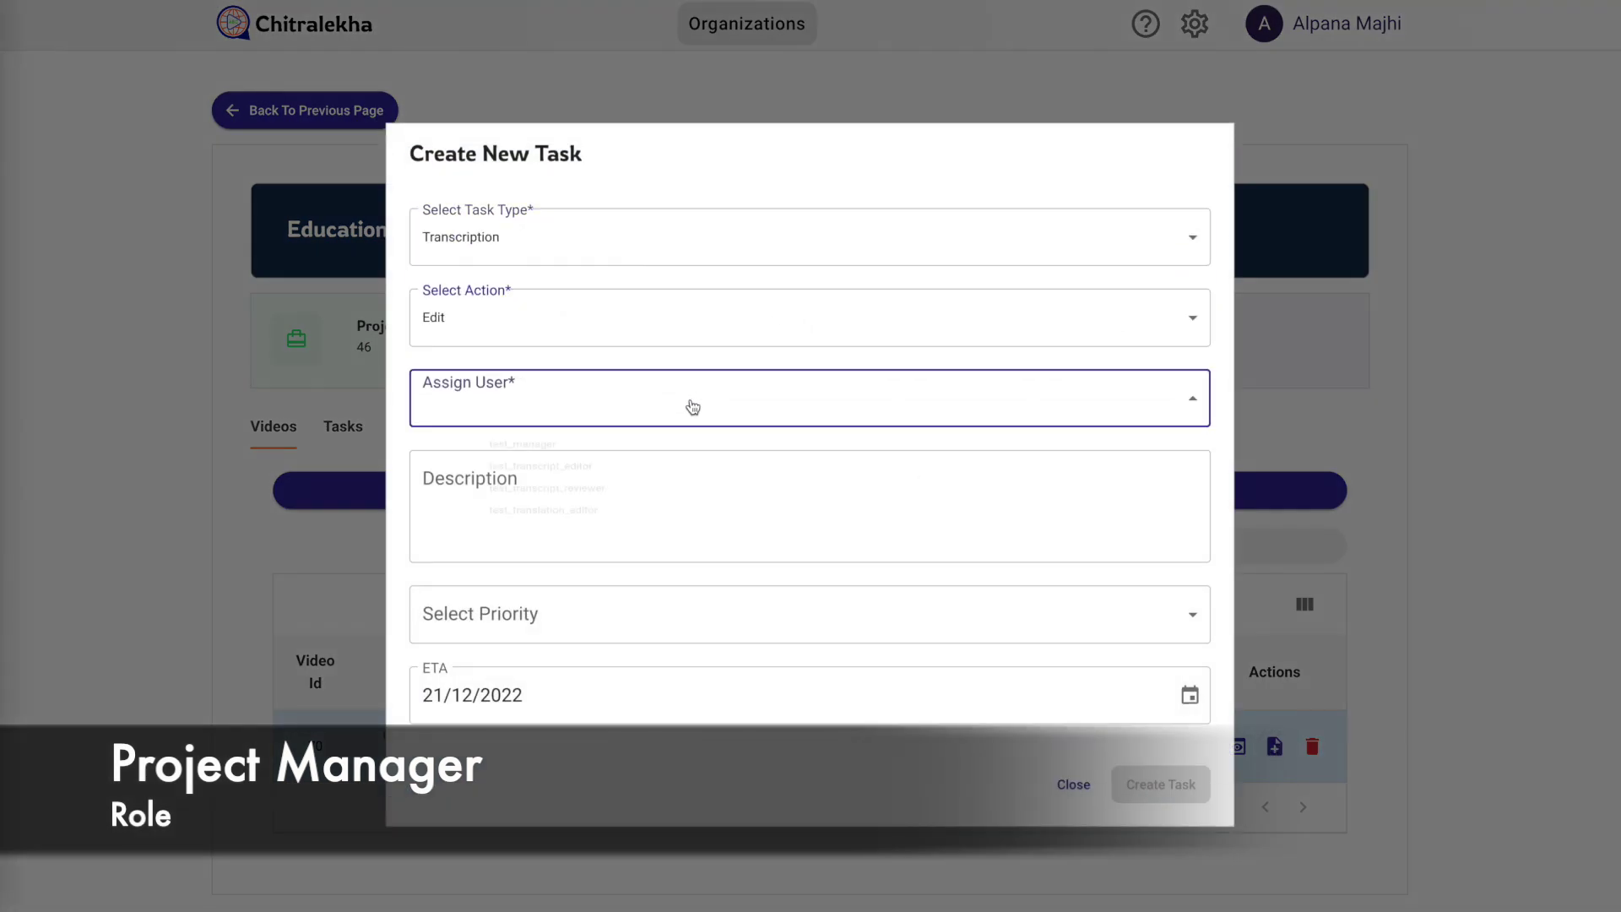
click(691, 404)
click(681, 478)
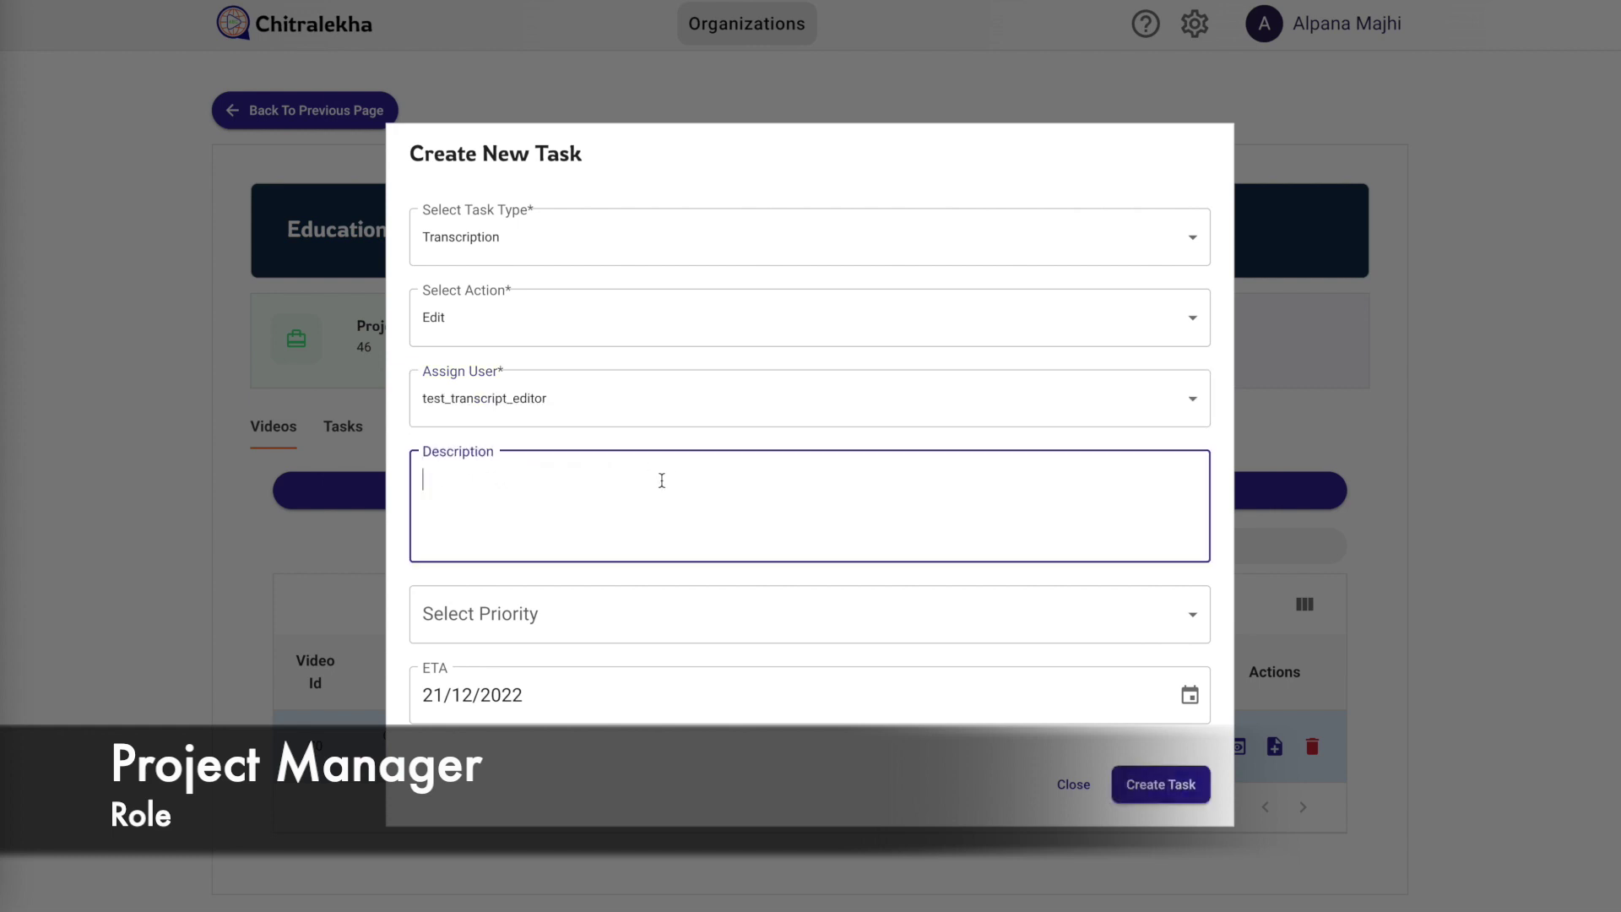
text(Transcription task for the )
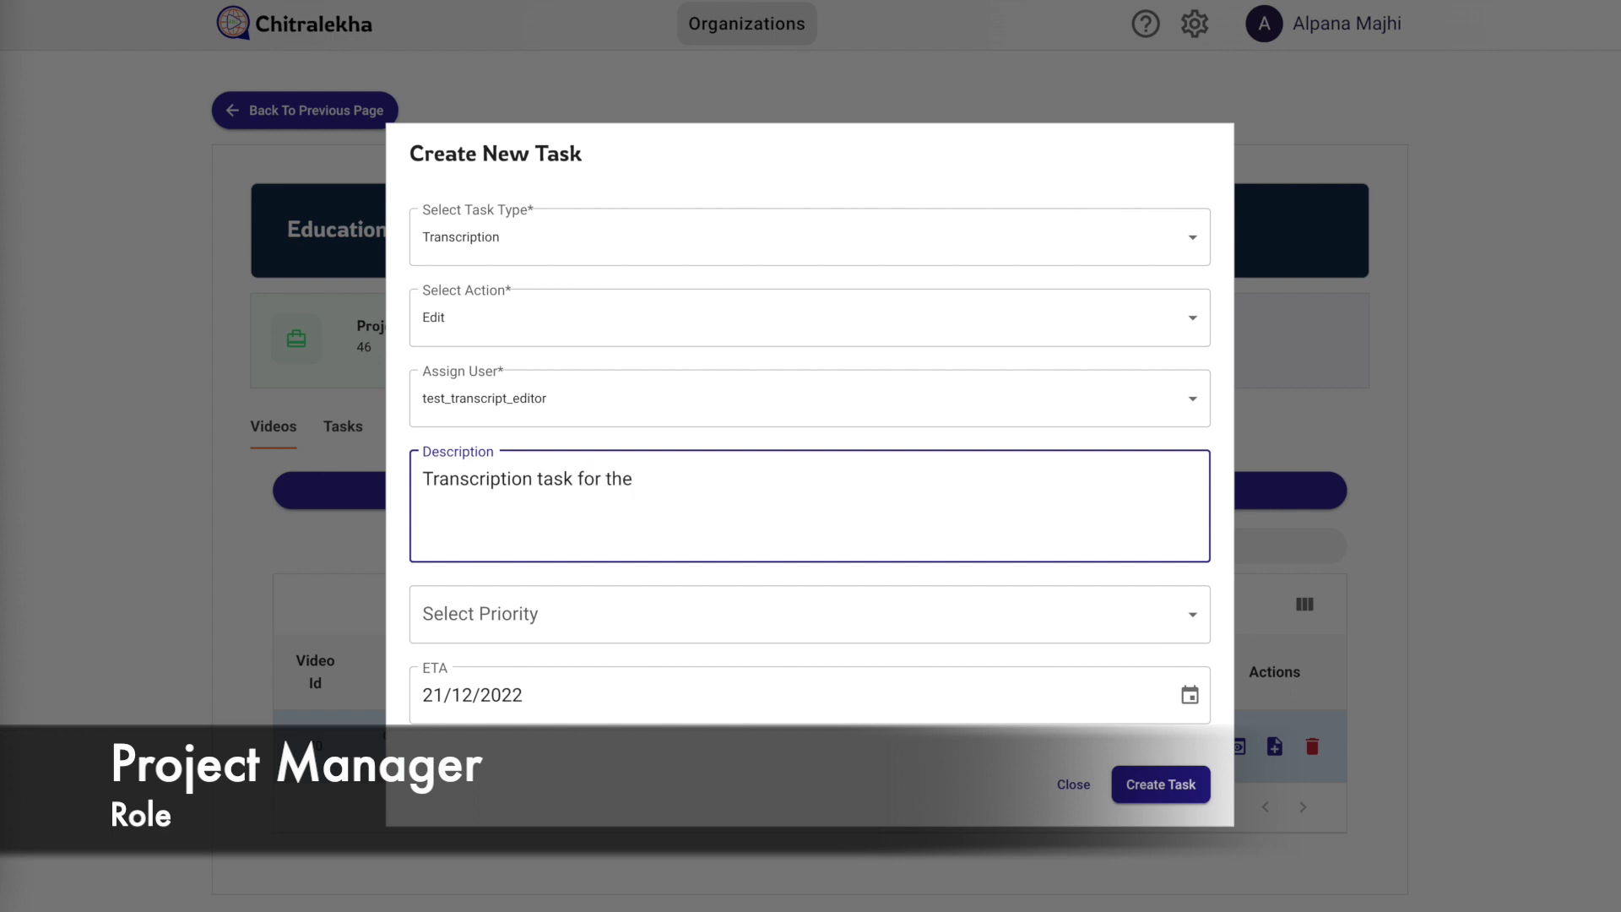
text(Educational Video )
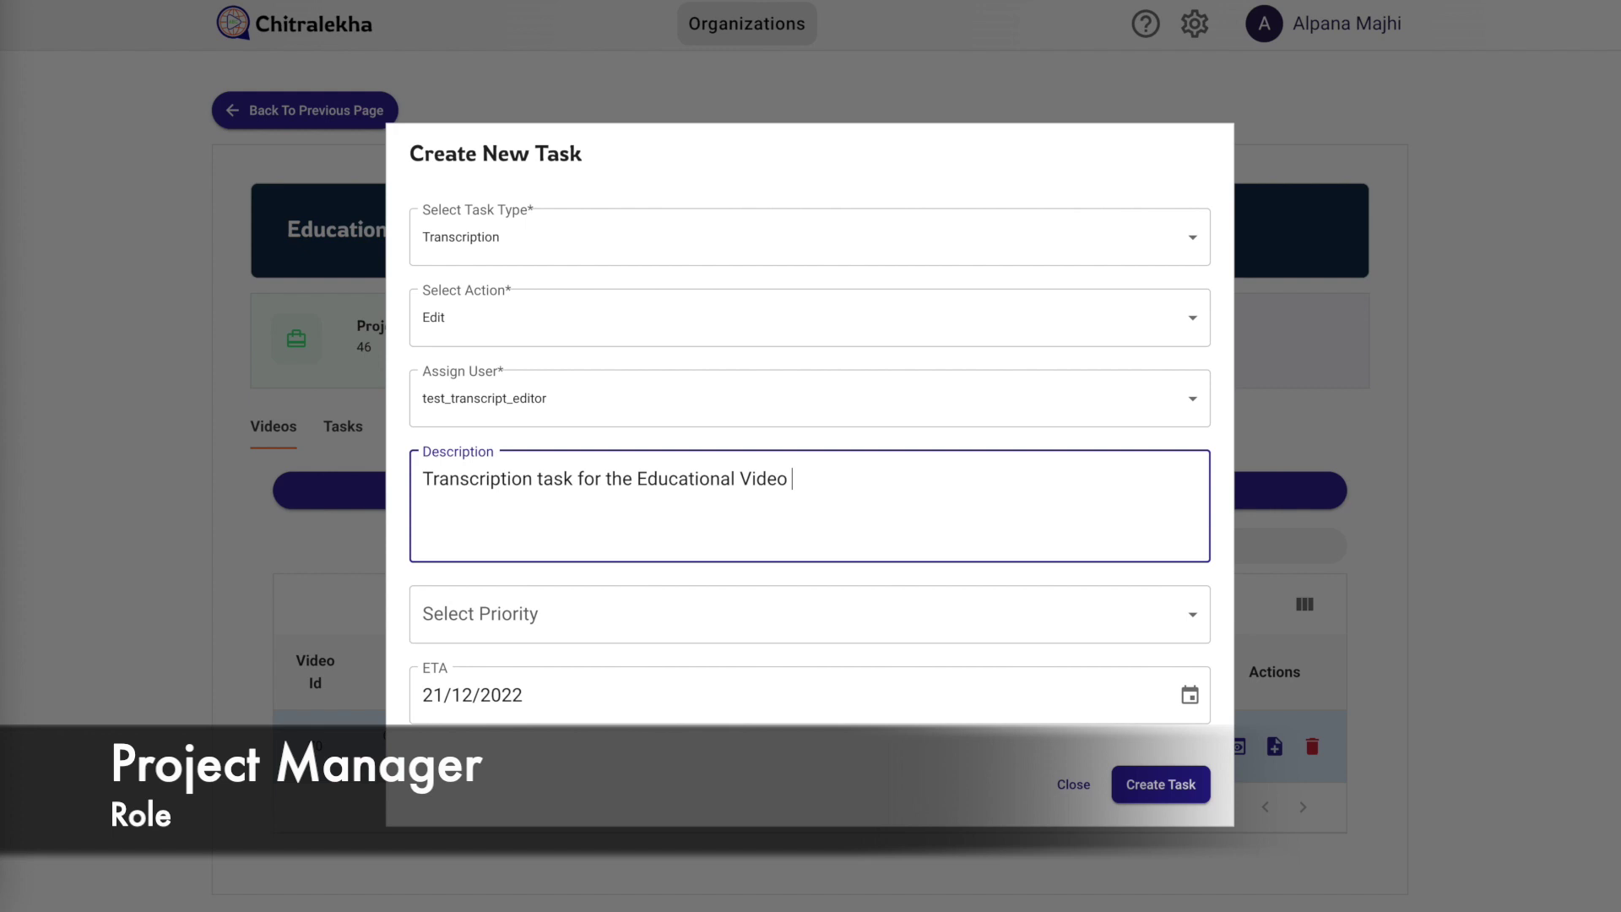
text((Good Habits))
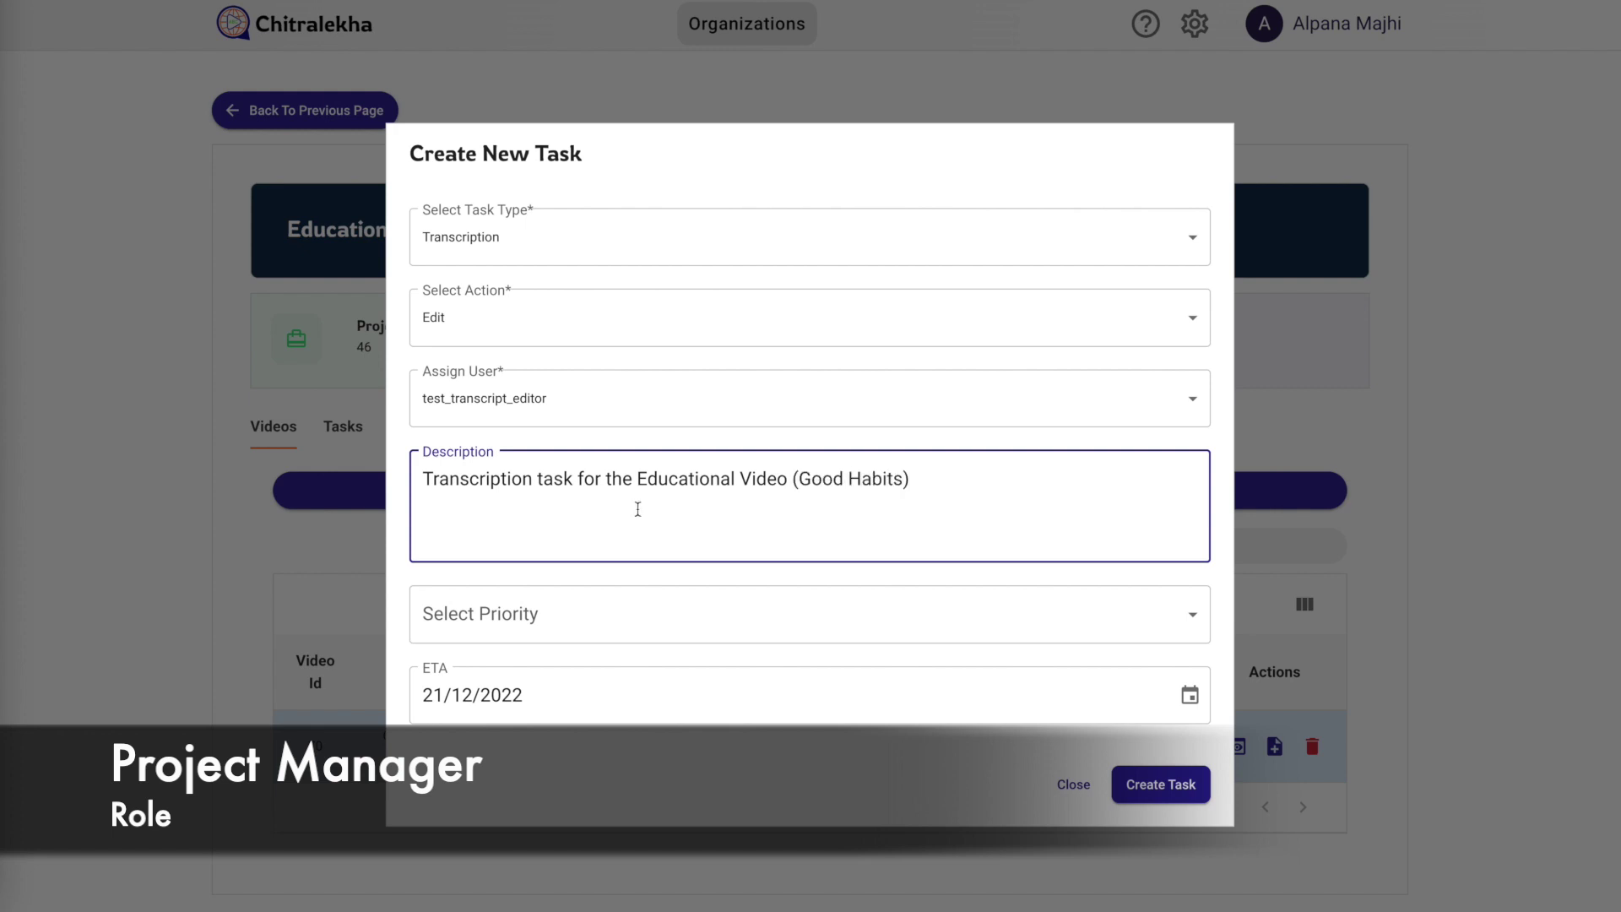
Give the task priority P1 and due date 23/12/2022, and create it
click(538, 632)
click(527, 681)
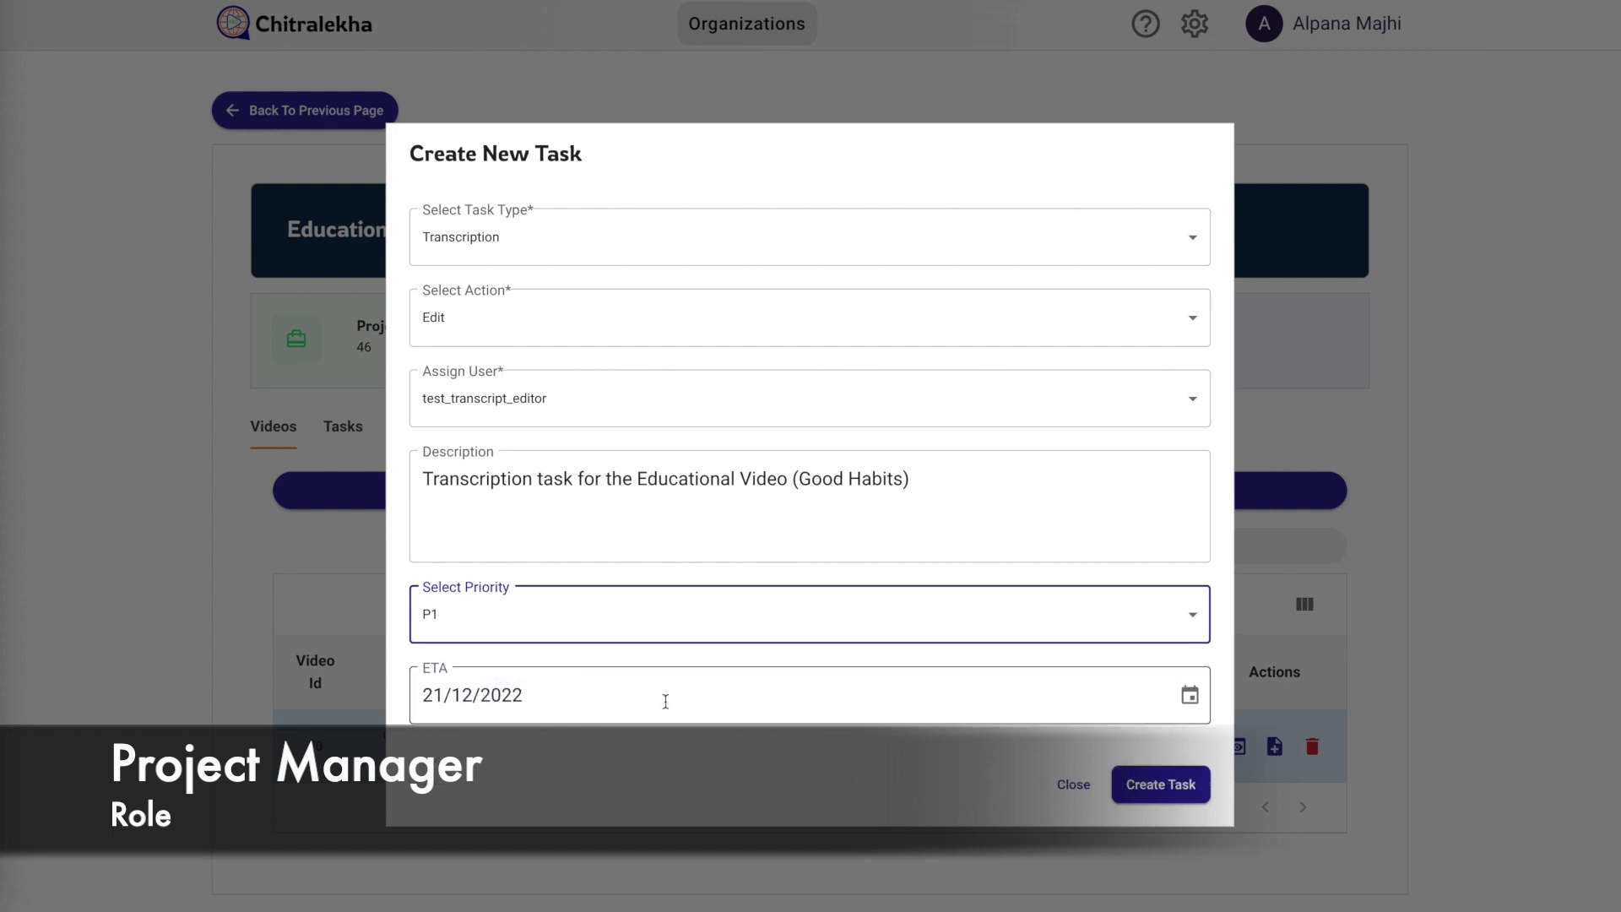
click(998, 684)
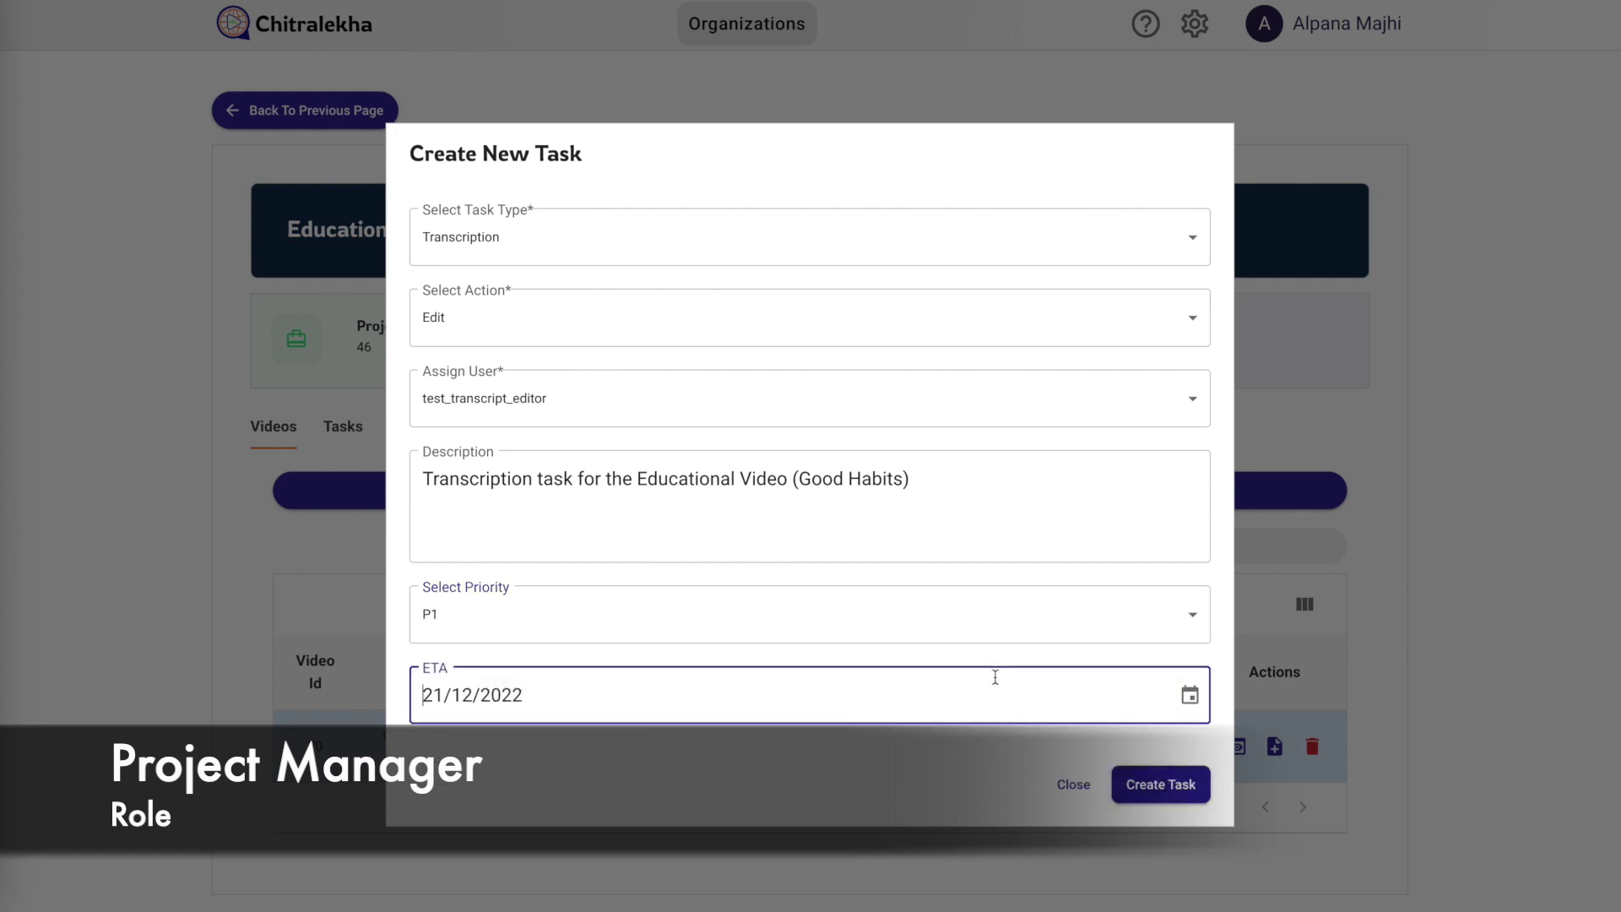
click(1192, 700)
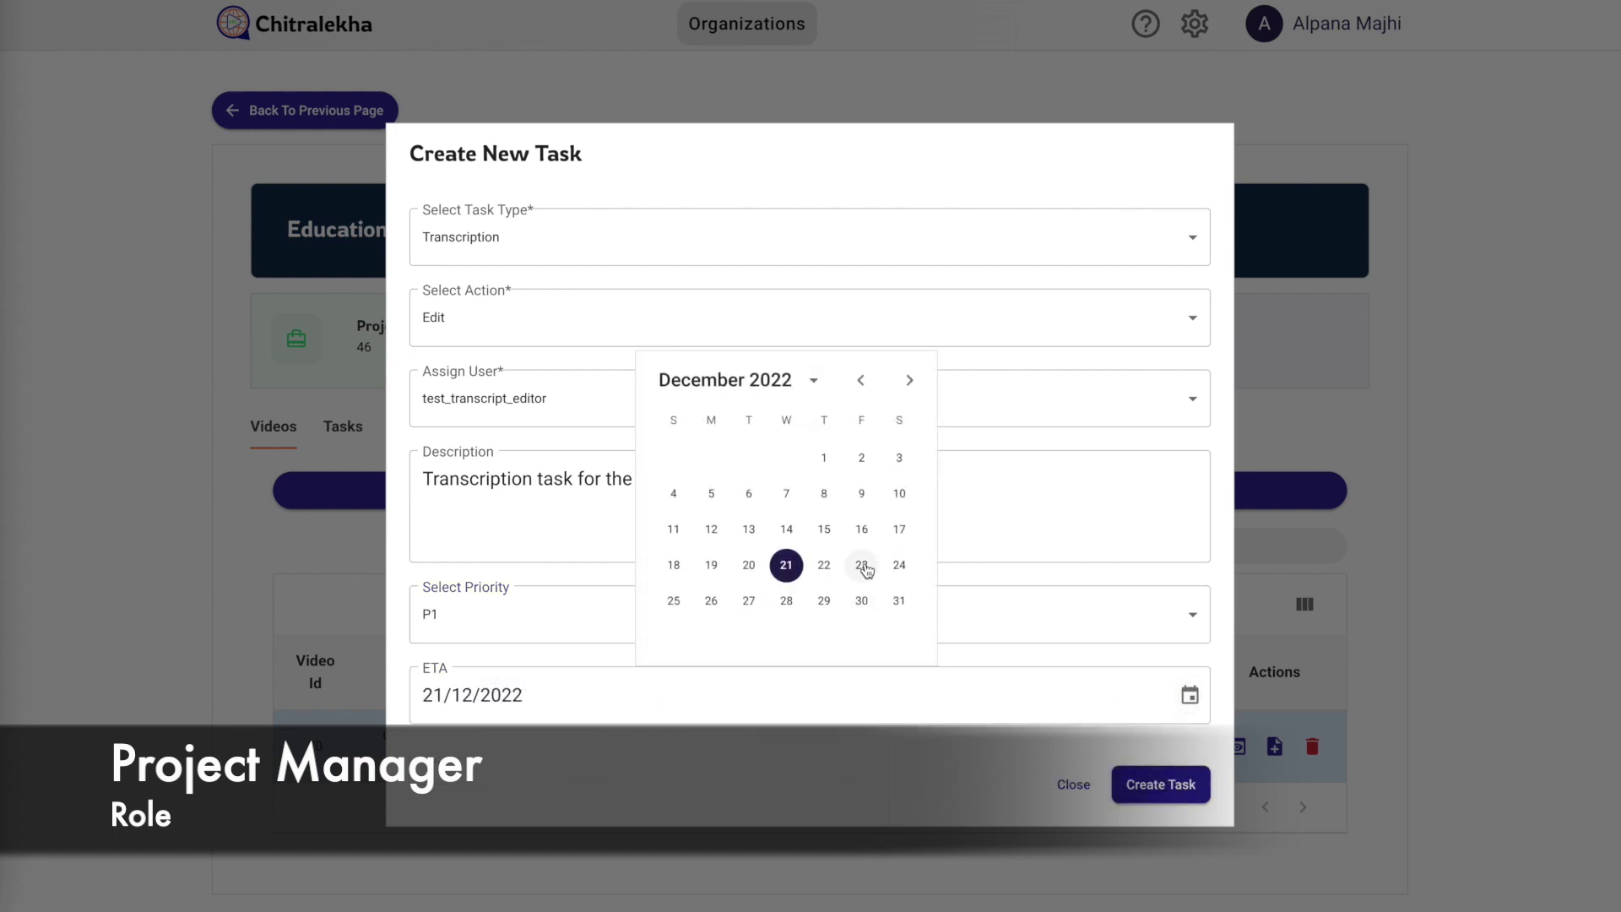
click(862, 566)
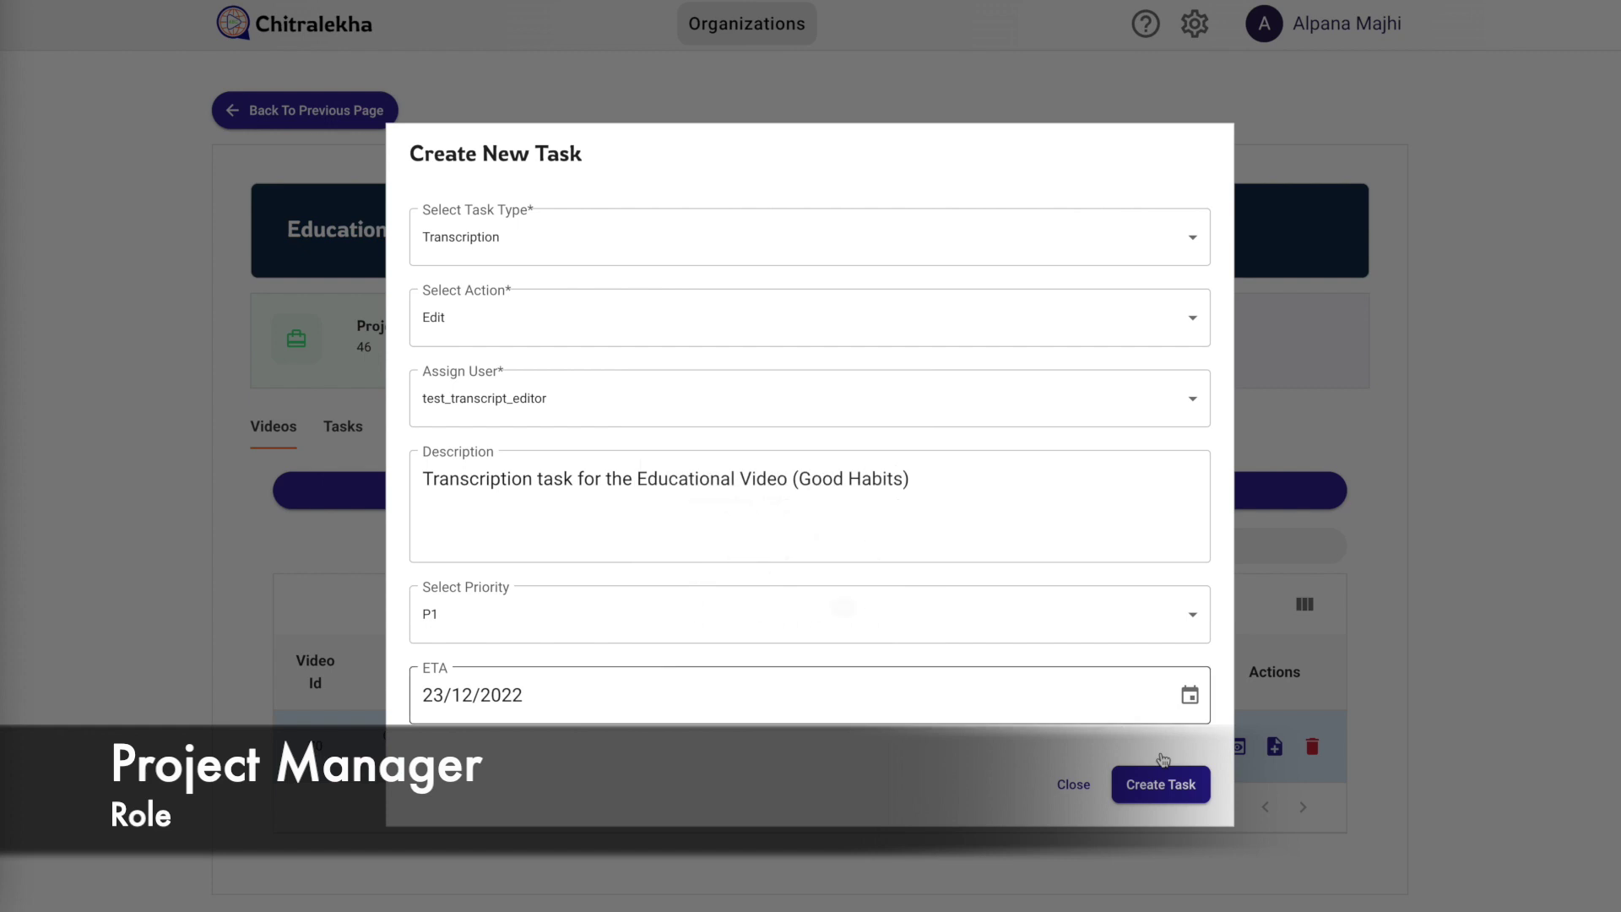
click(1187, 800)
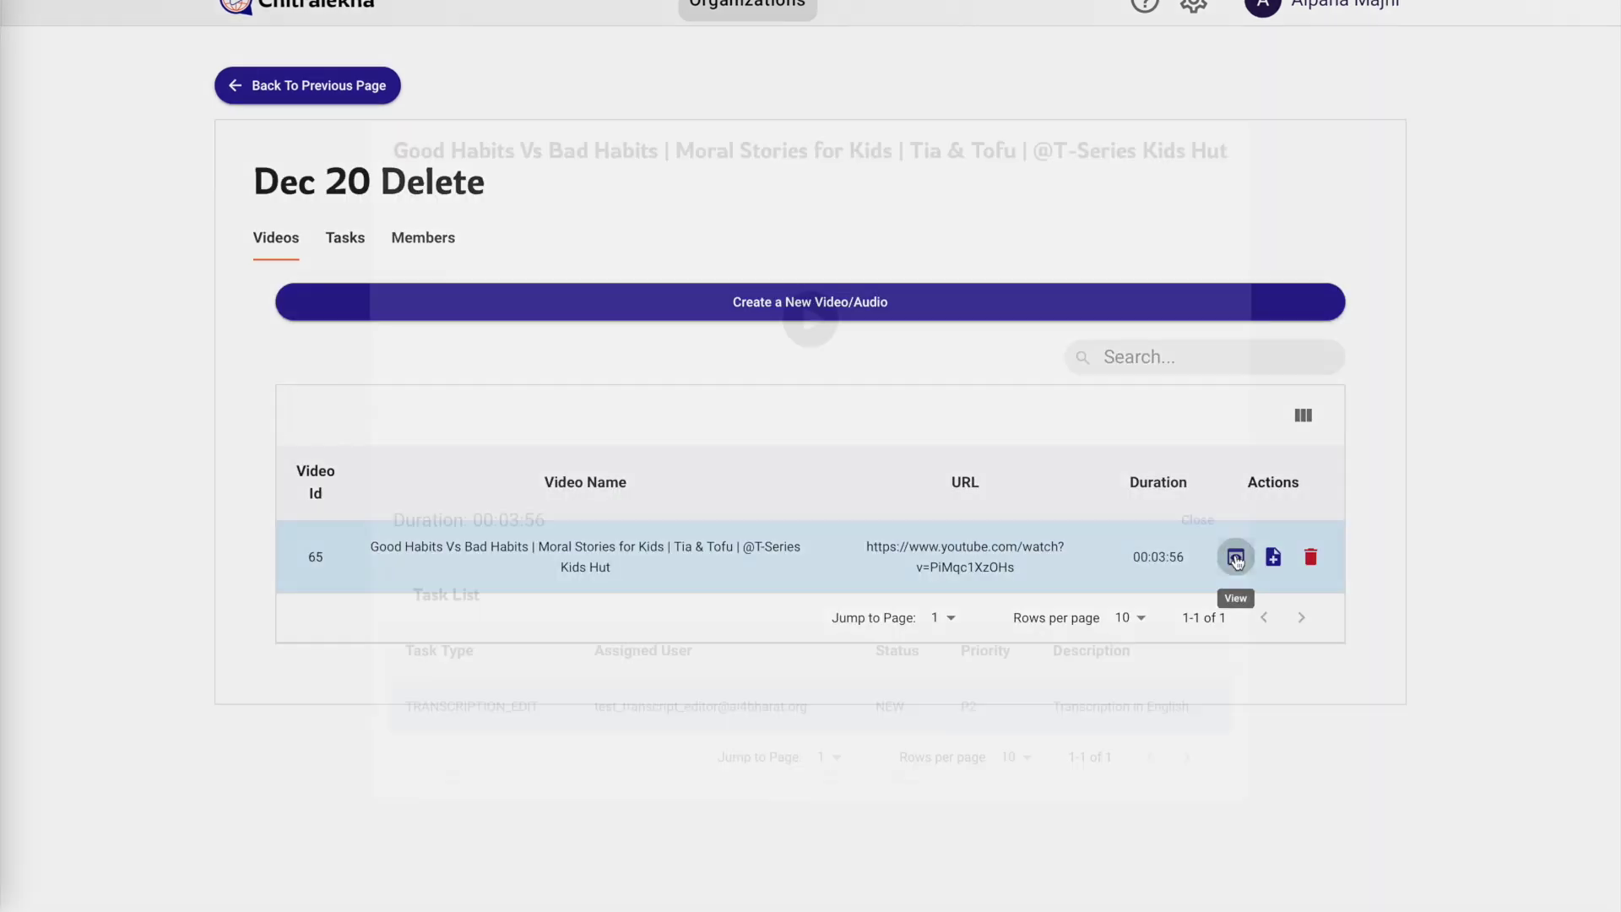
click(1236, 553)
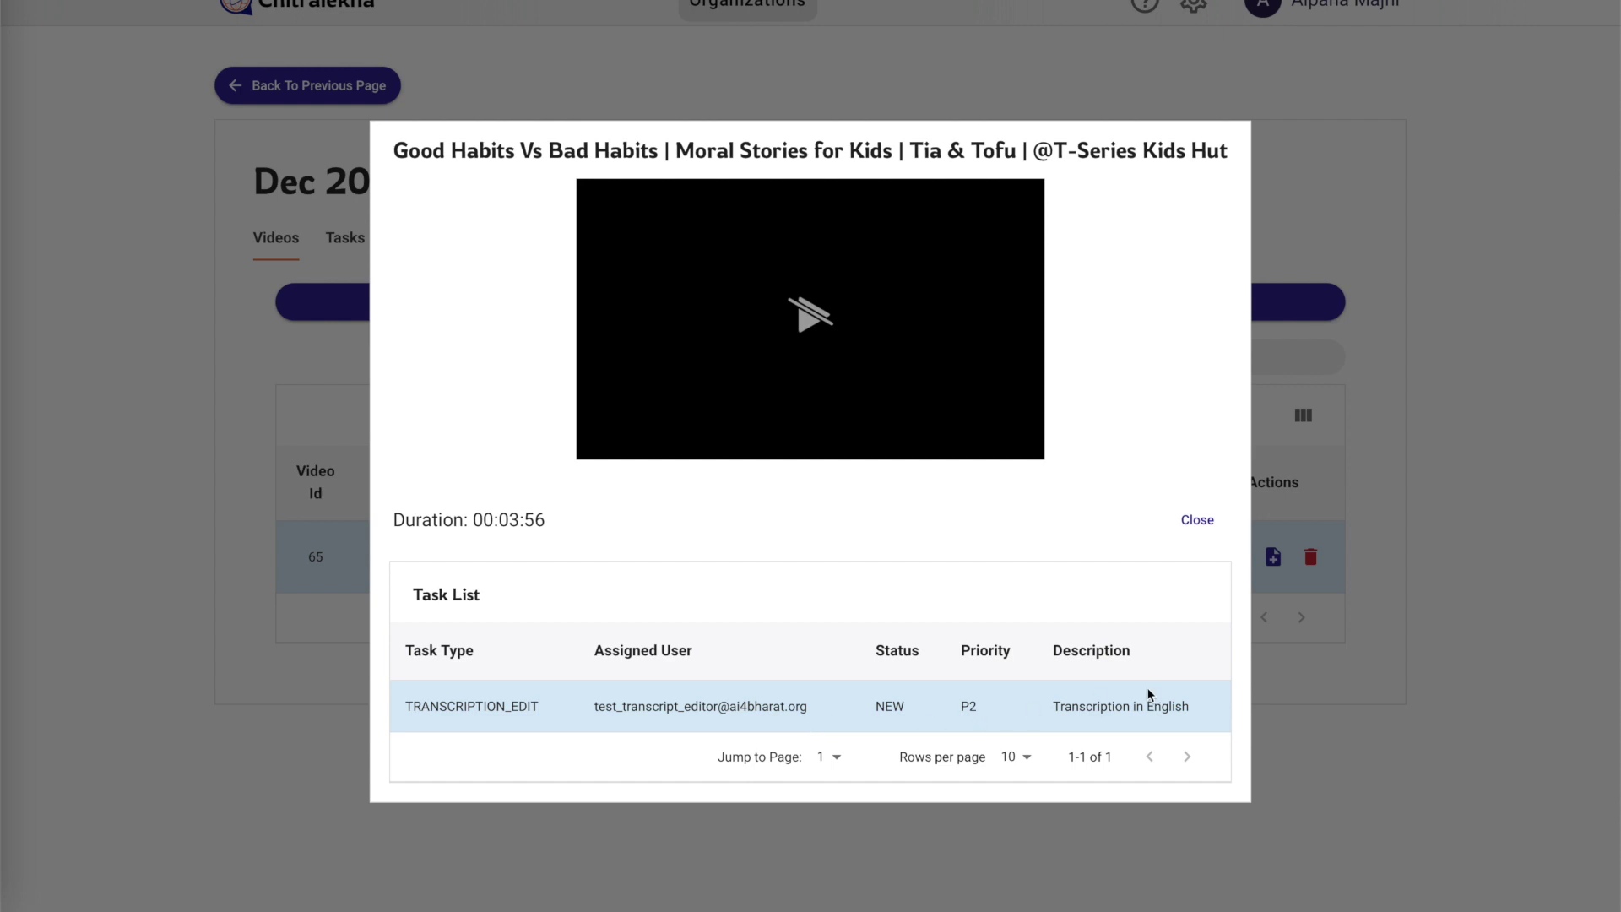
Close the video's task list details
click(1198, 521)
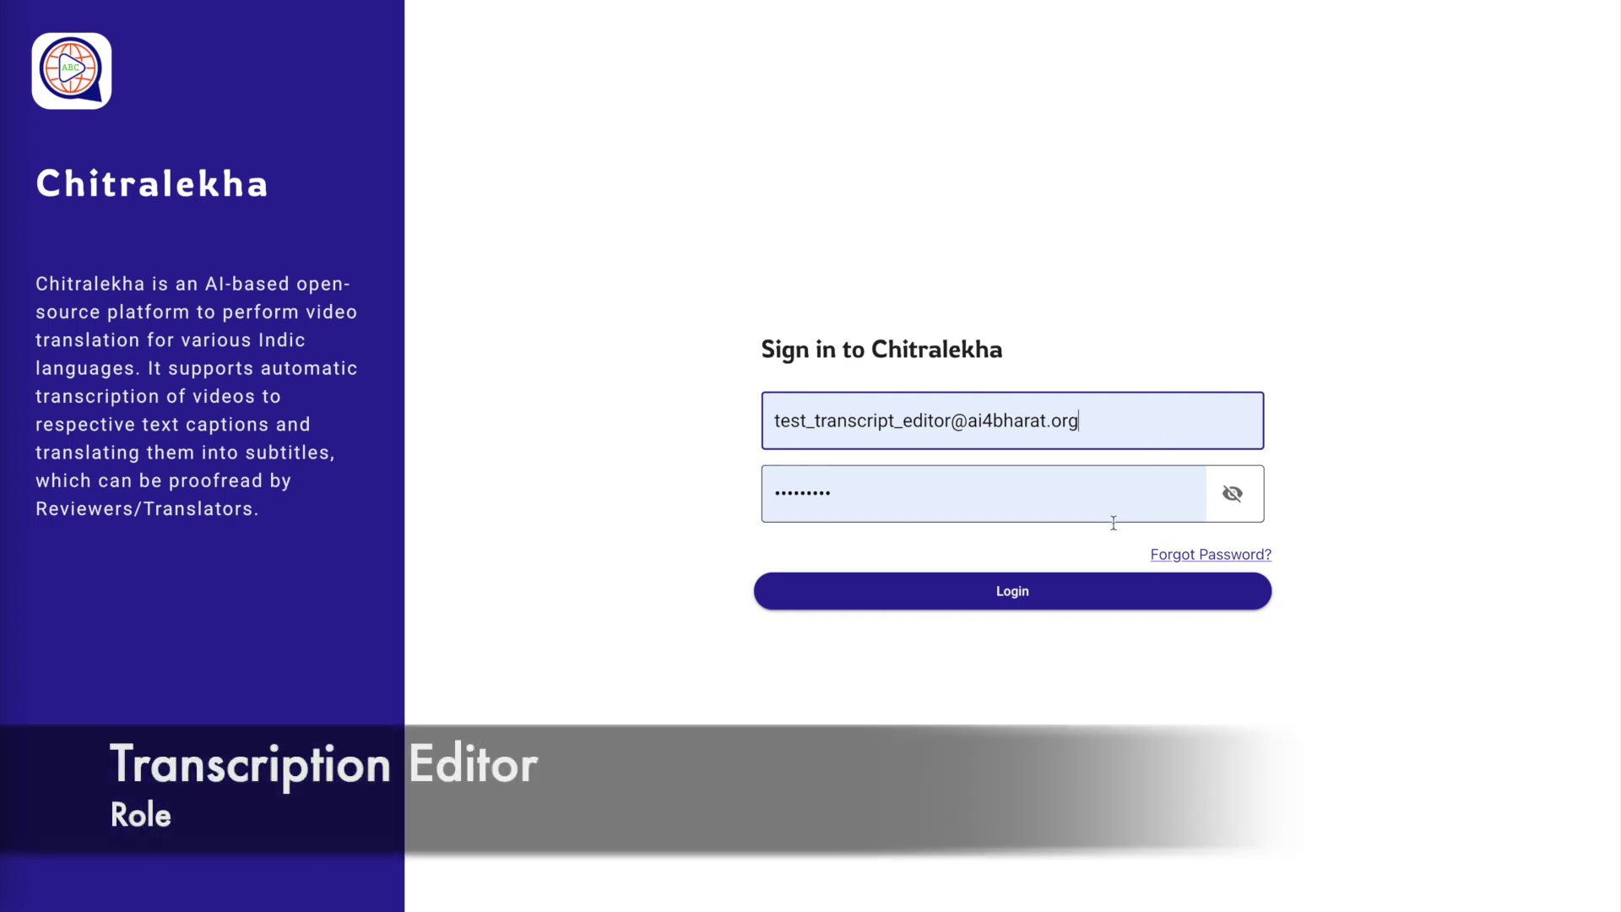
Log in as the transcript editor, skip the tour, and view the project's Tasks tab
click(1034, 598)
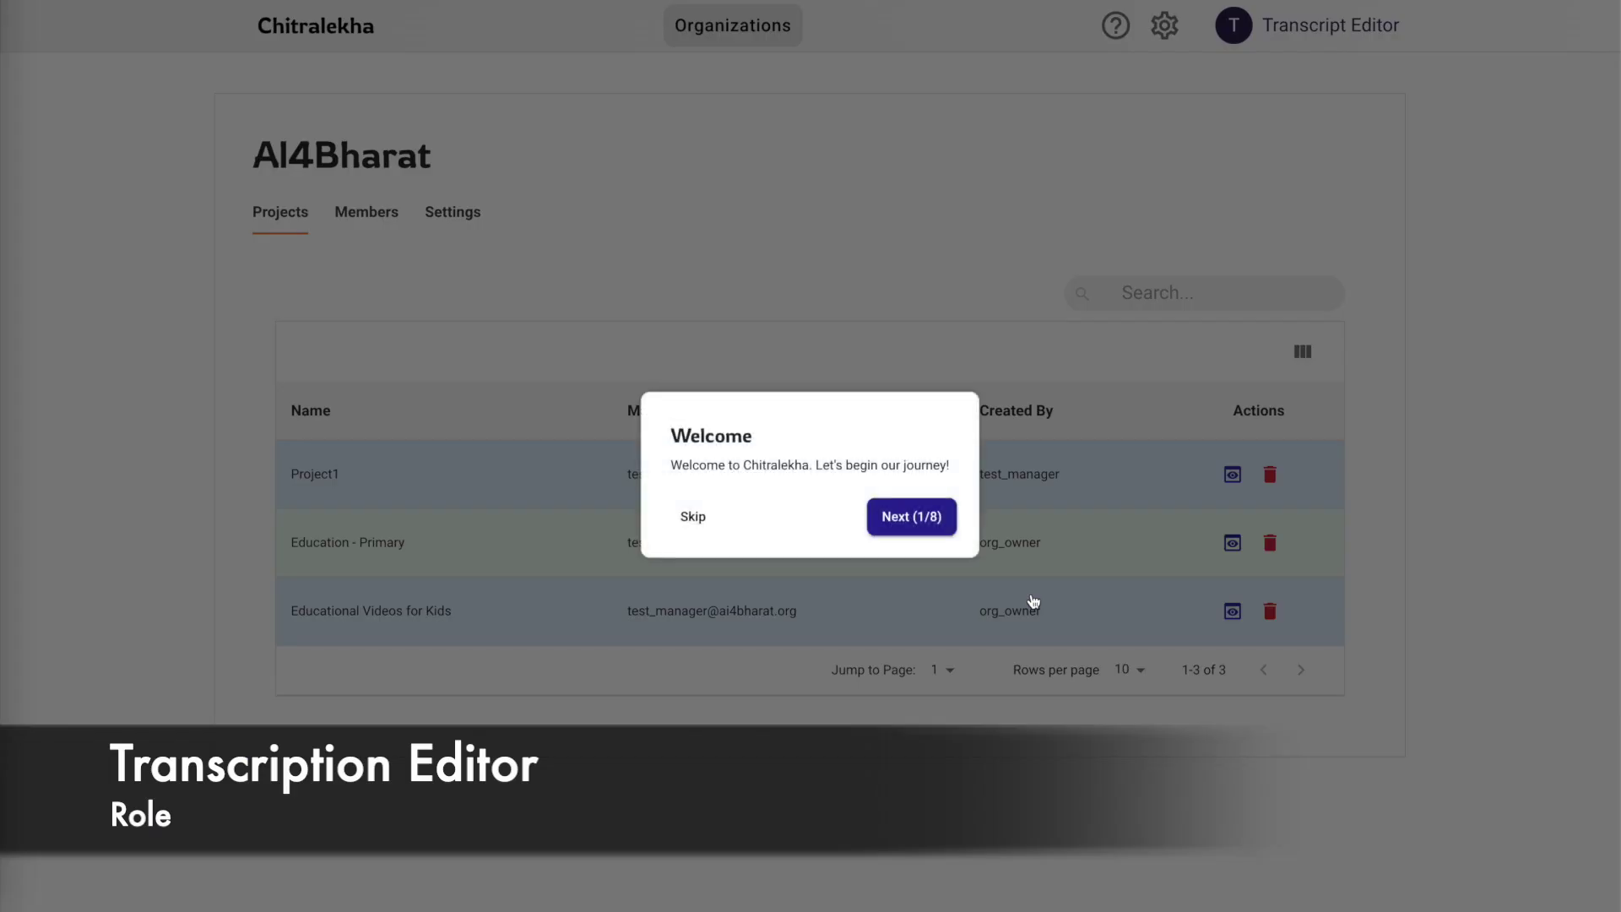
click(704, 525)
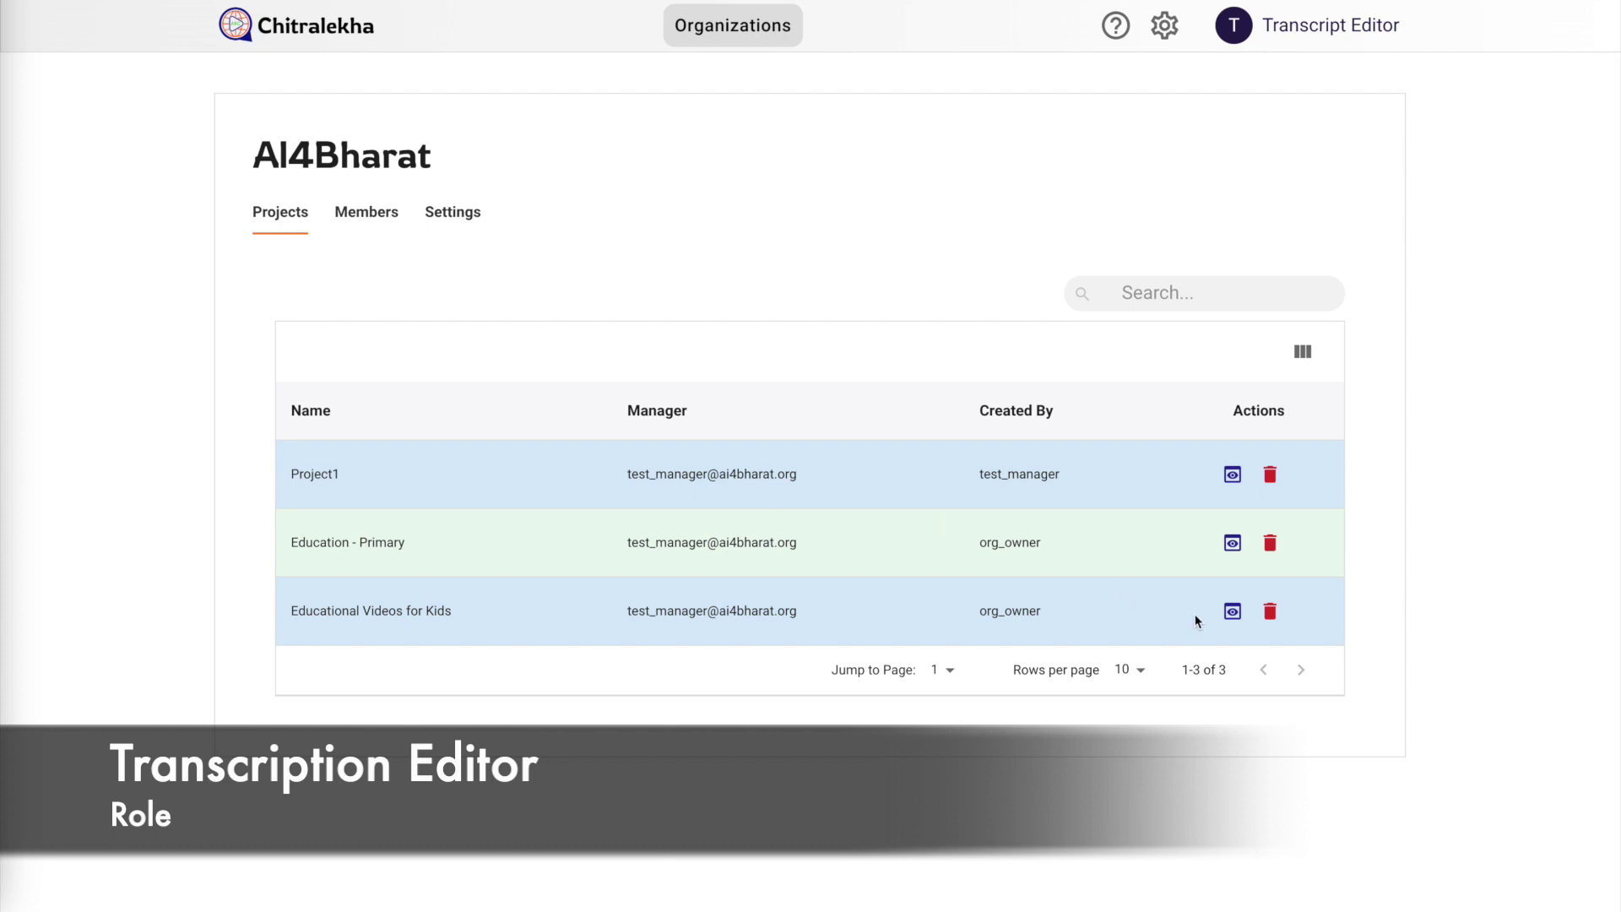
click(1234, 617)
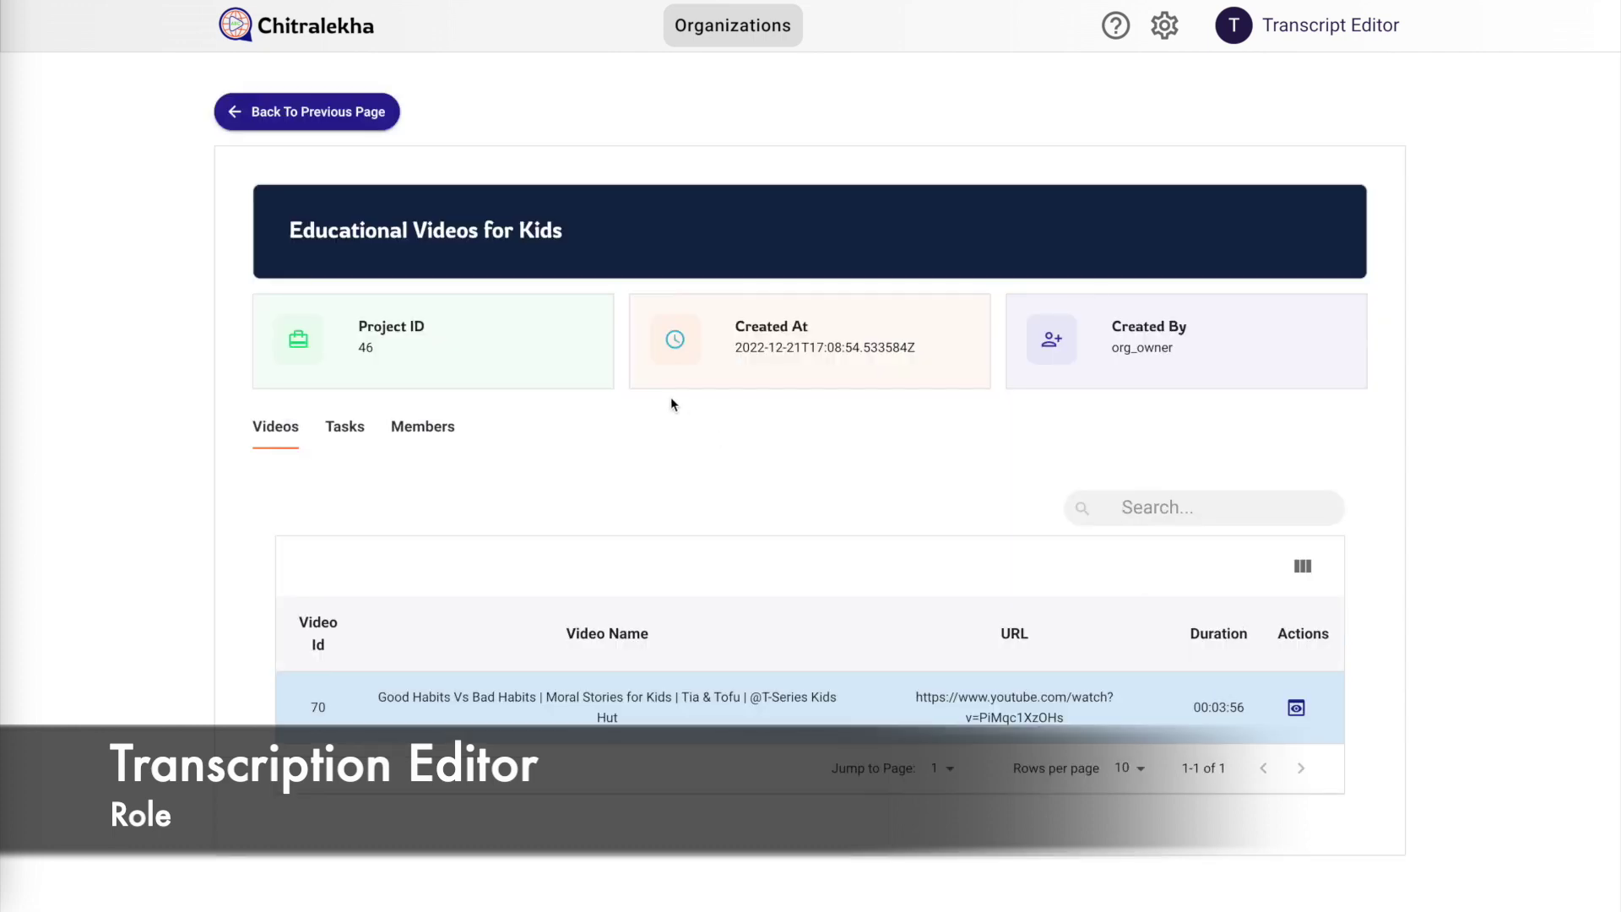
click(345, 426)
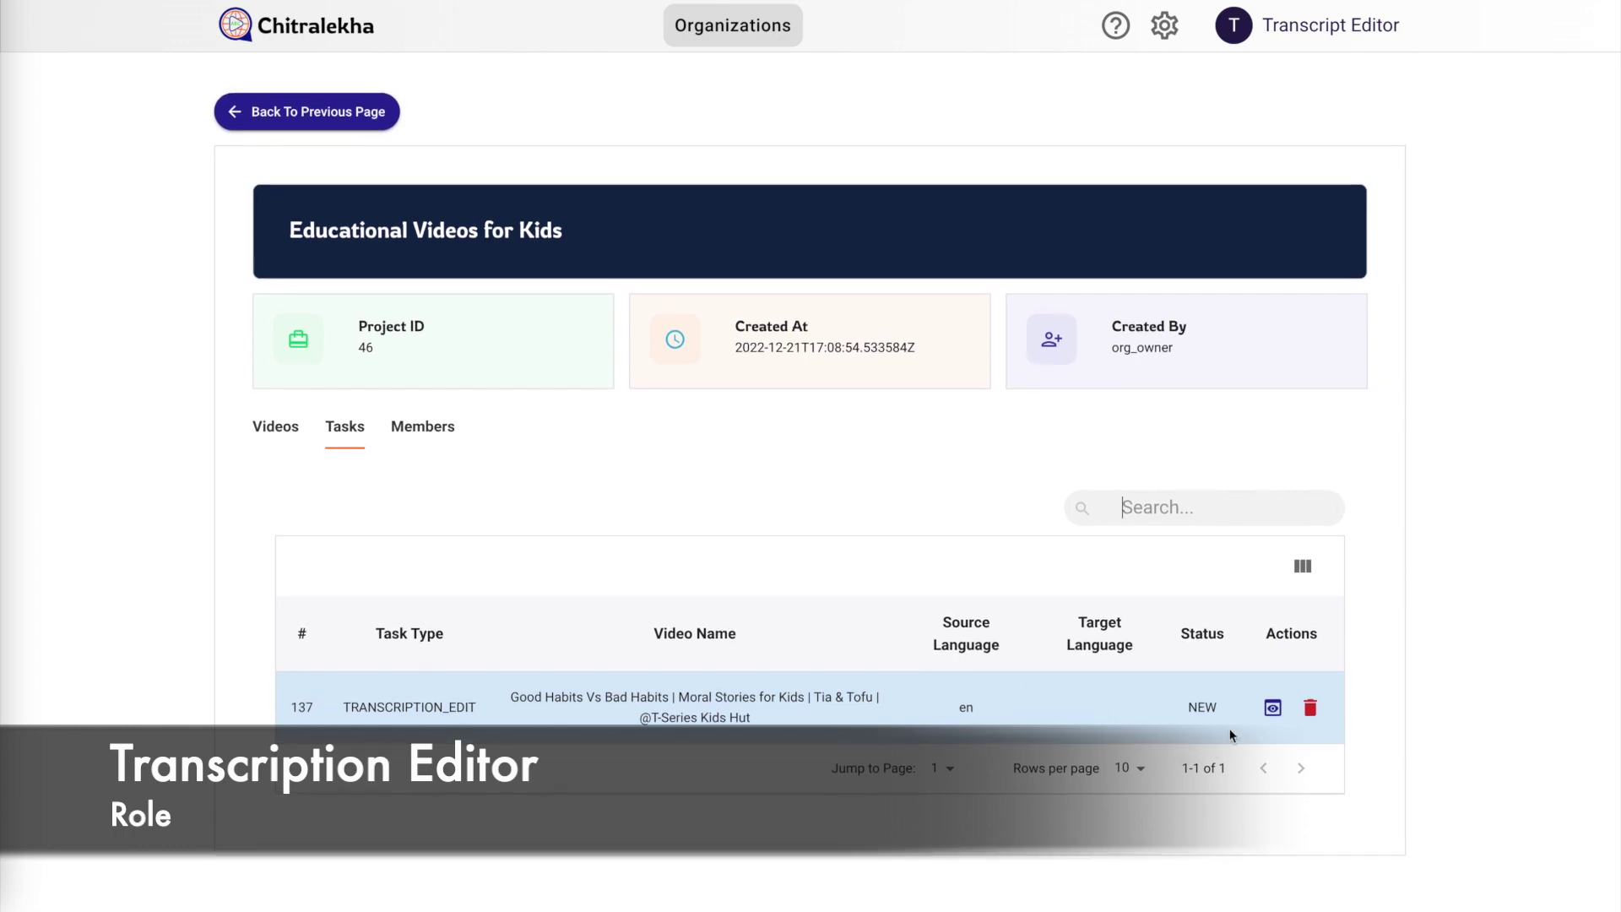
Open task 137 and compare the Original Source and Machine Generated transcriptions
click(1273, 709)
click(941, 495)
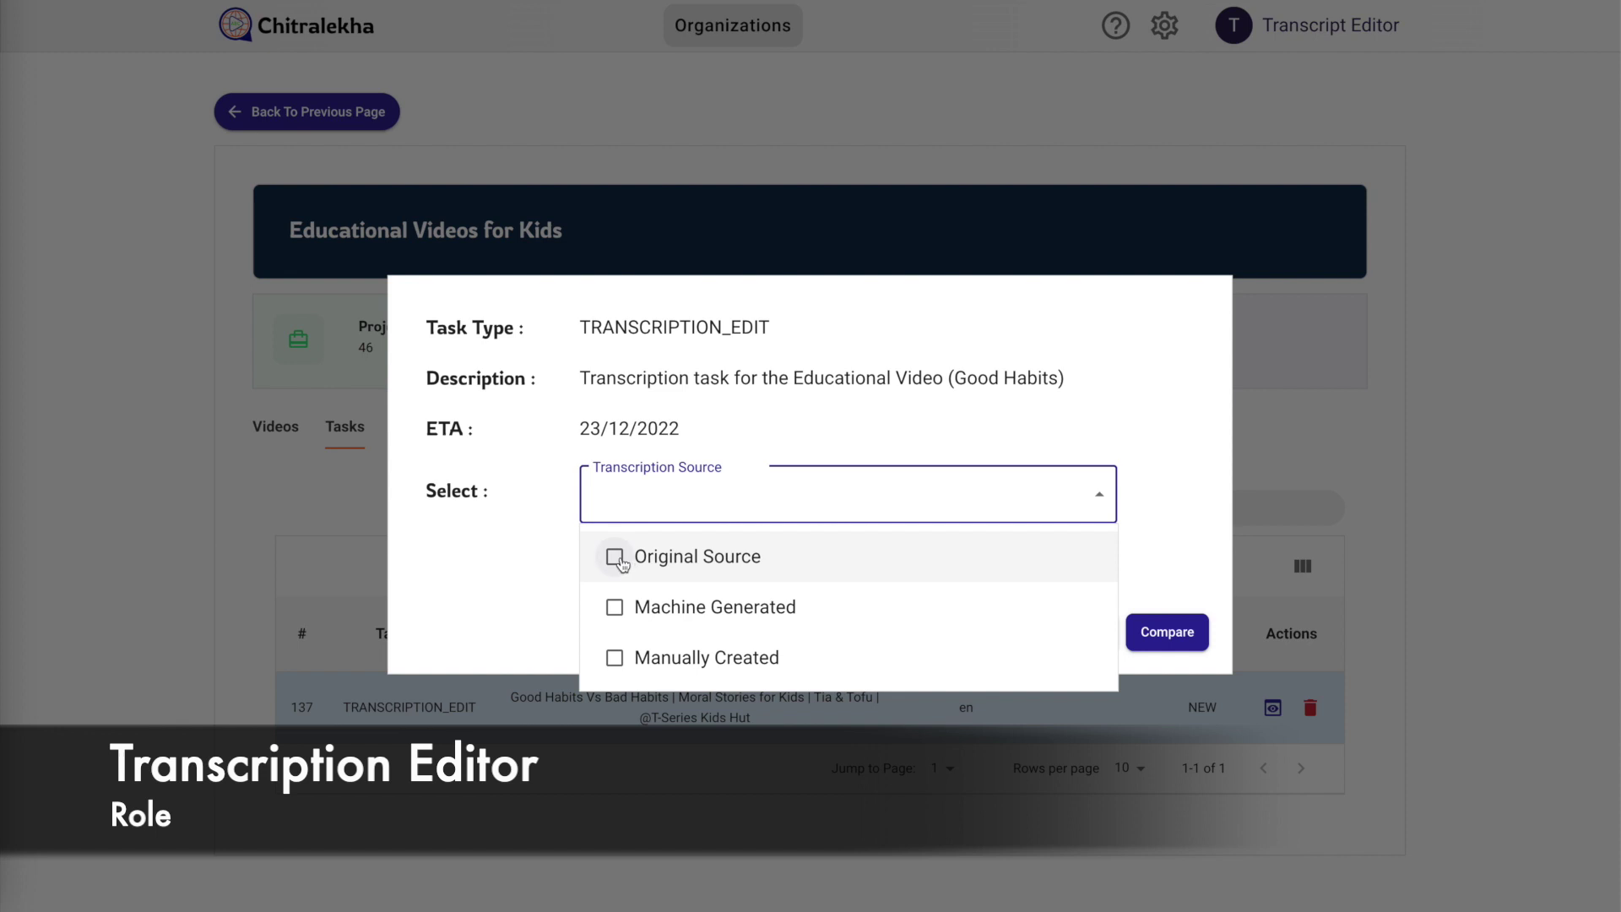
click(619, 561)
click(617, 607)
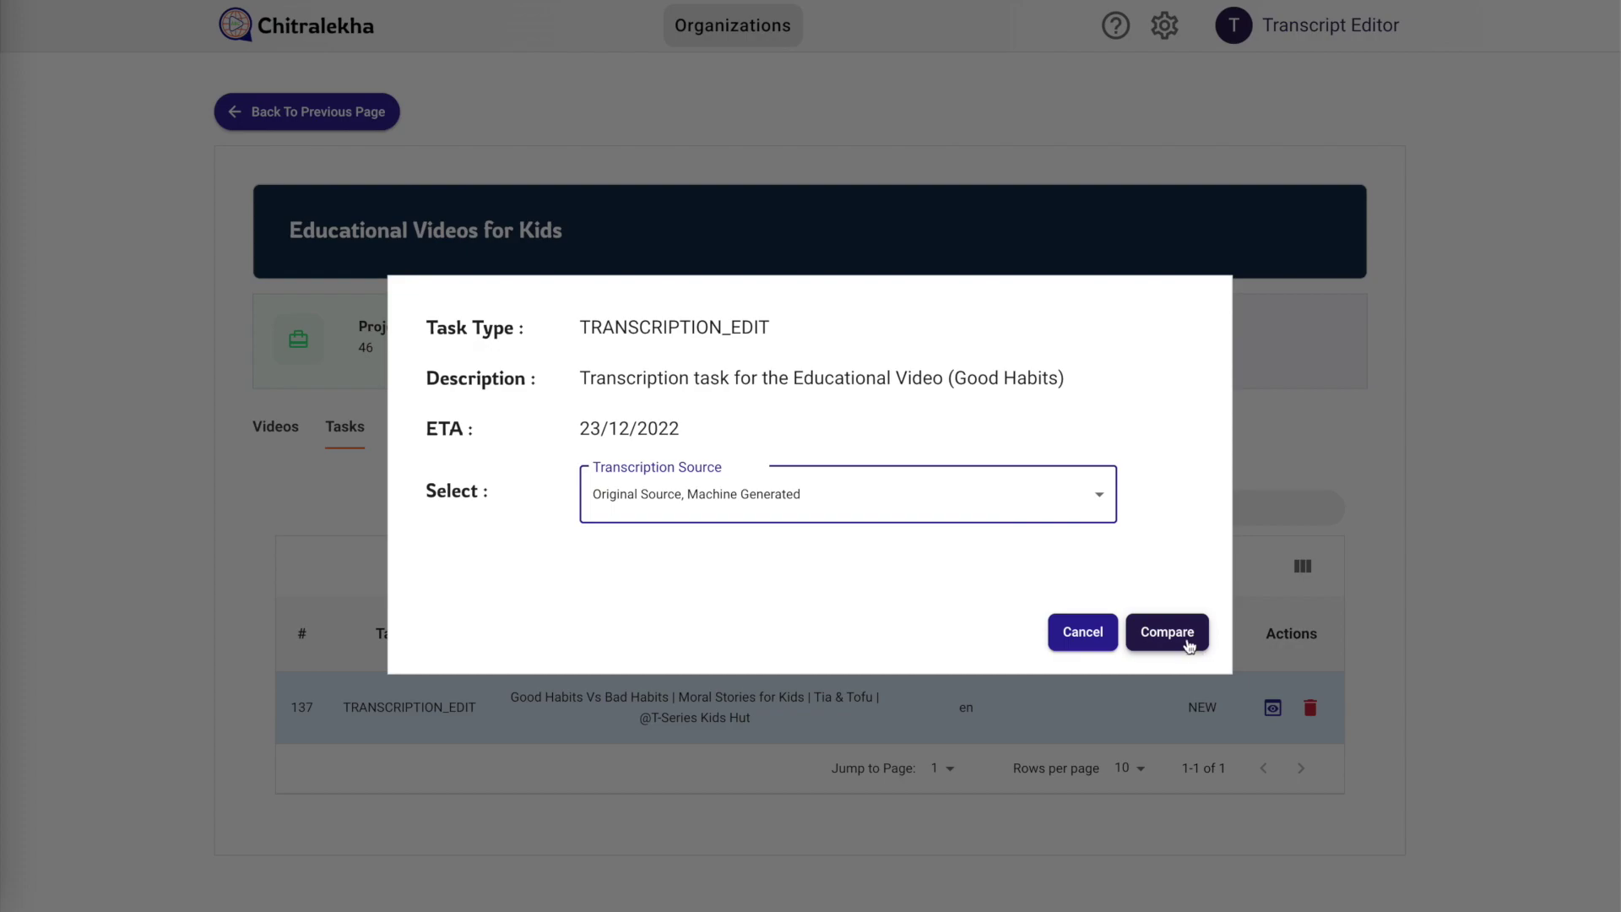
click(1186, 639)
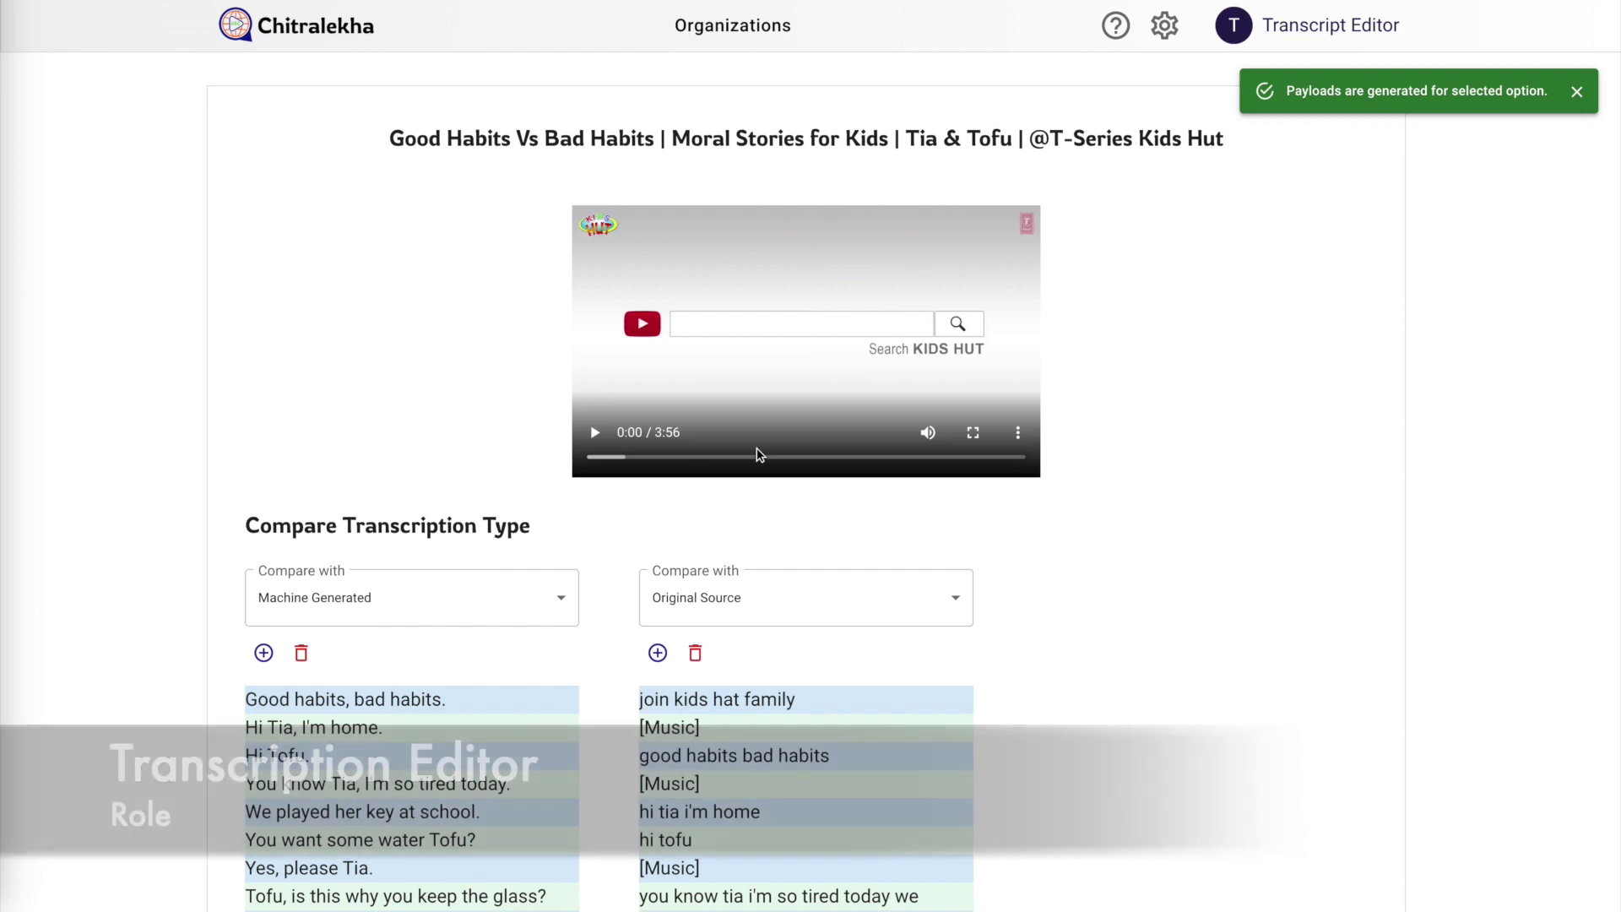
Keep the Machine Generated transcription and load it into the subtitle editor
scroll(758, 454, down, 5)
click(591, 819)
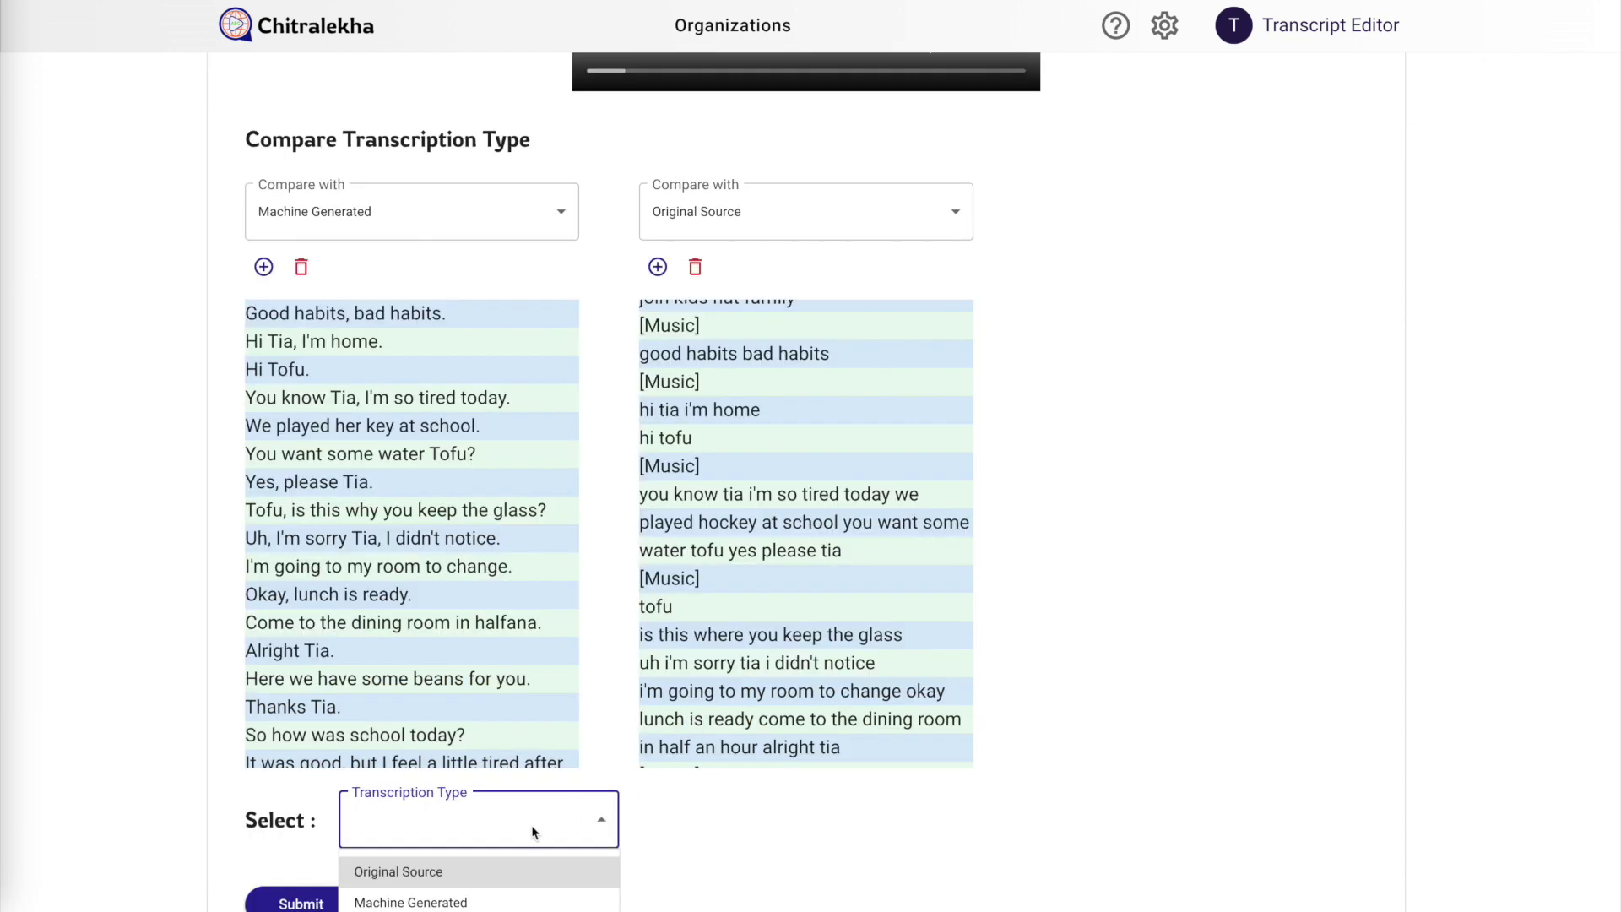
click(456, 902)
click(323, 902)
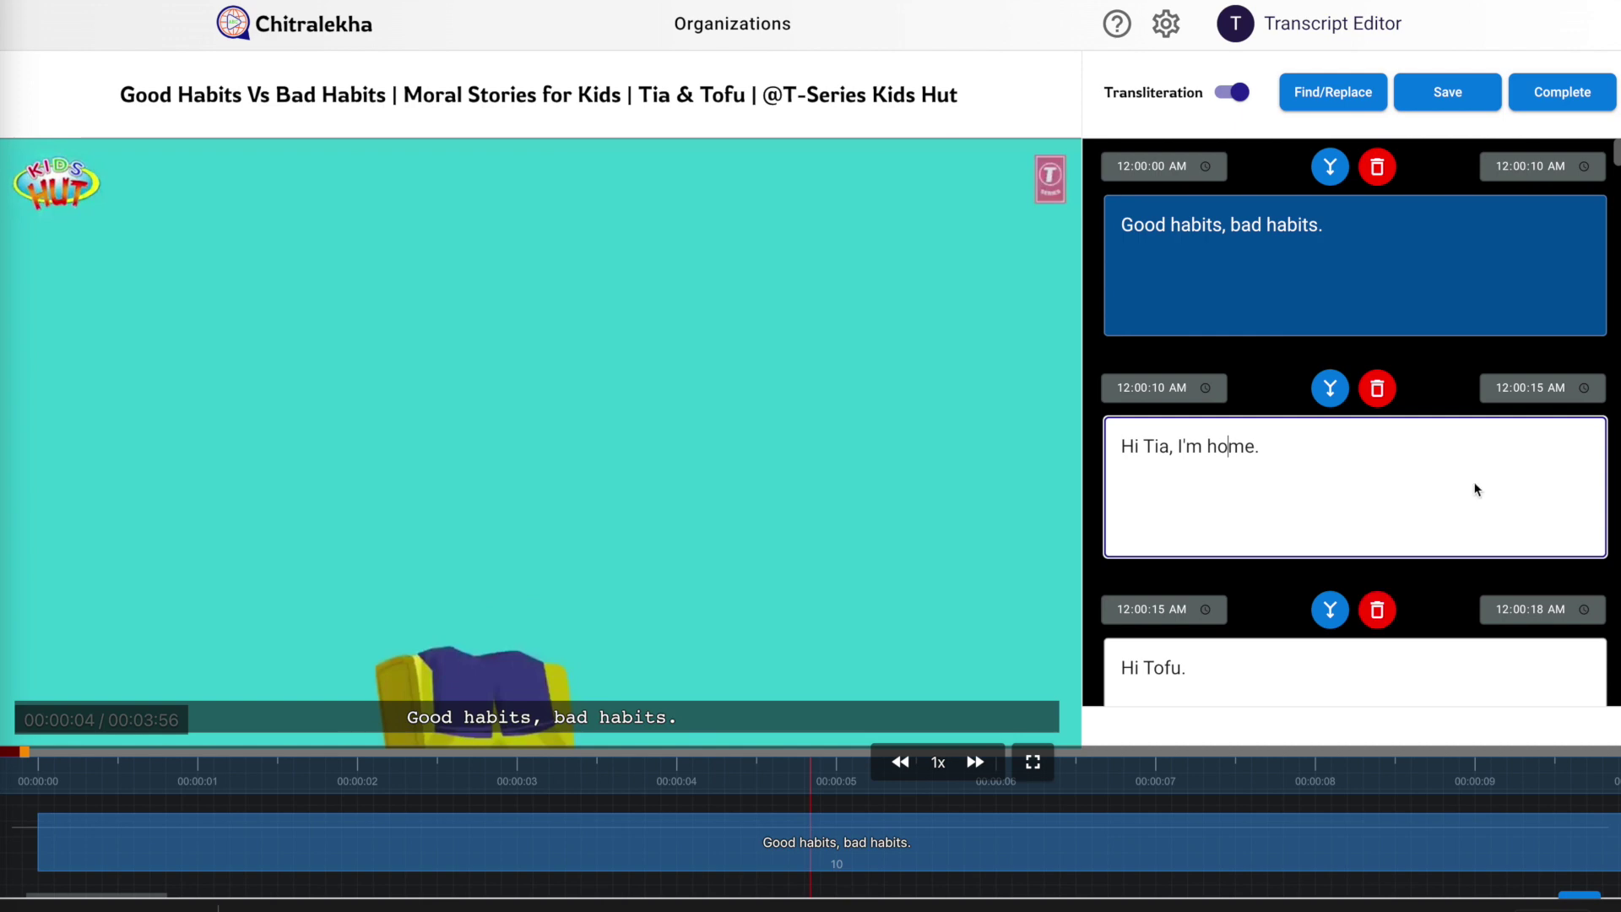
Inspect the first subtitle's text, start time and end time
click(1176, 286)
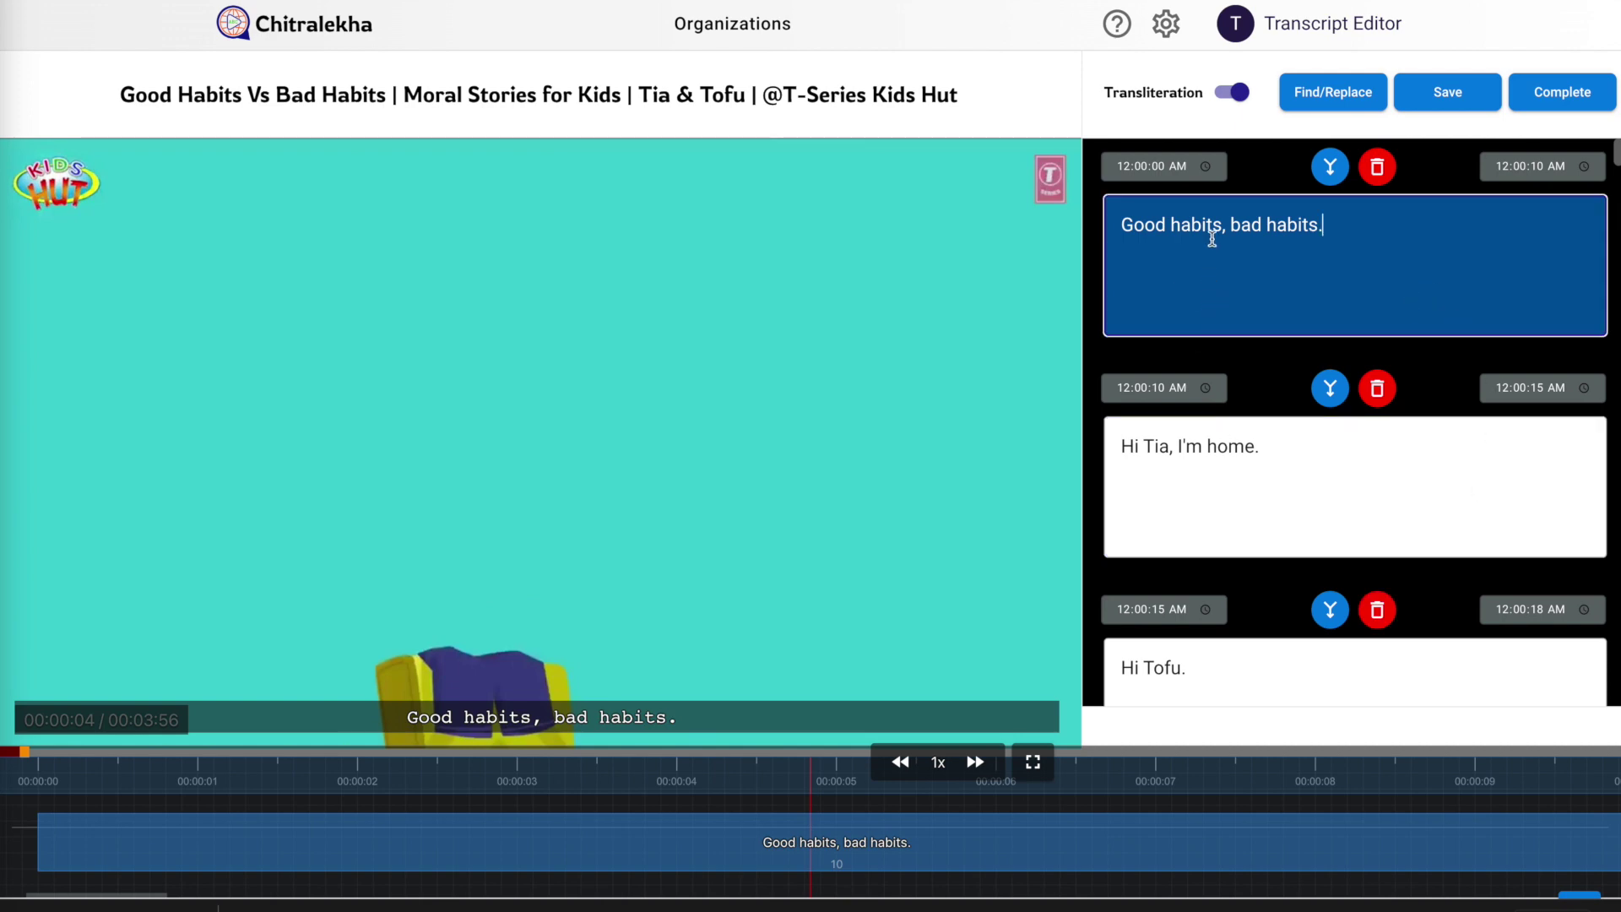
click(1159, 166)
click(1519, 173)
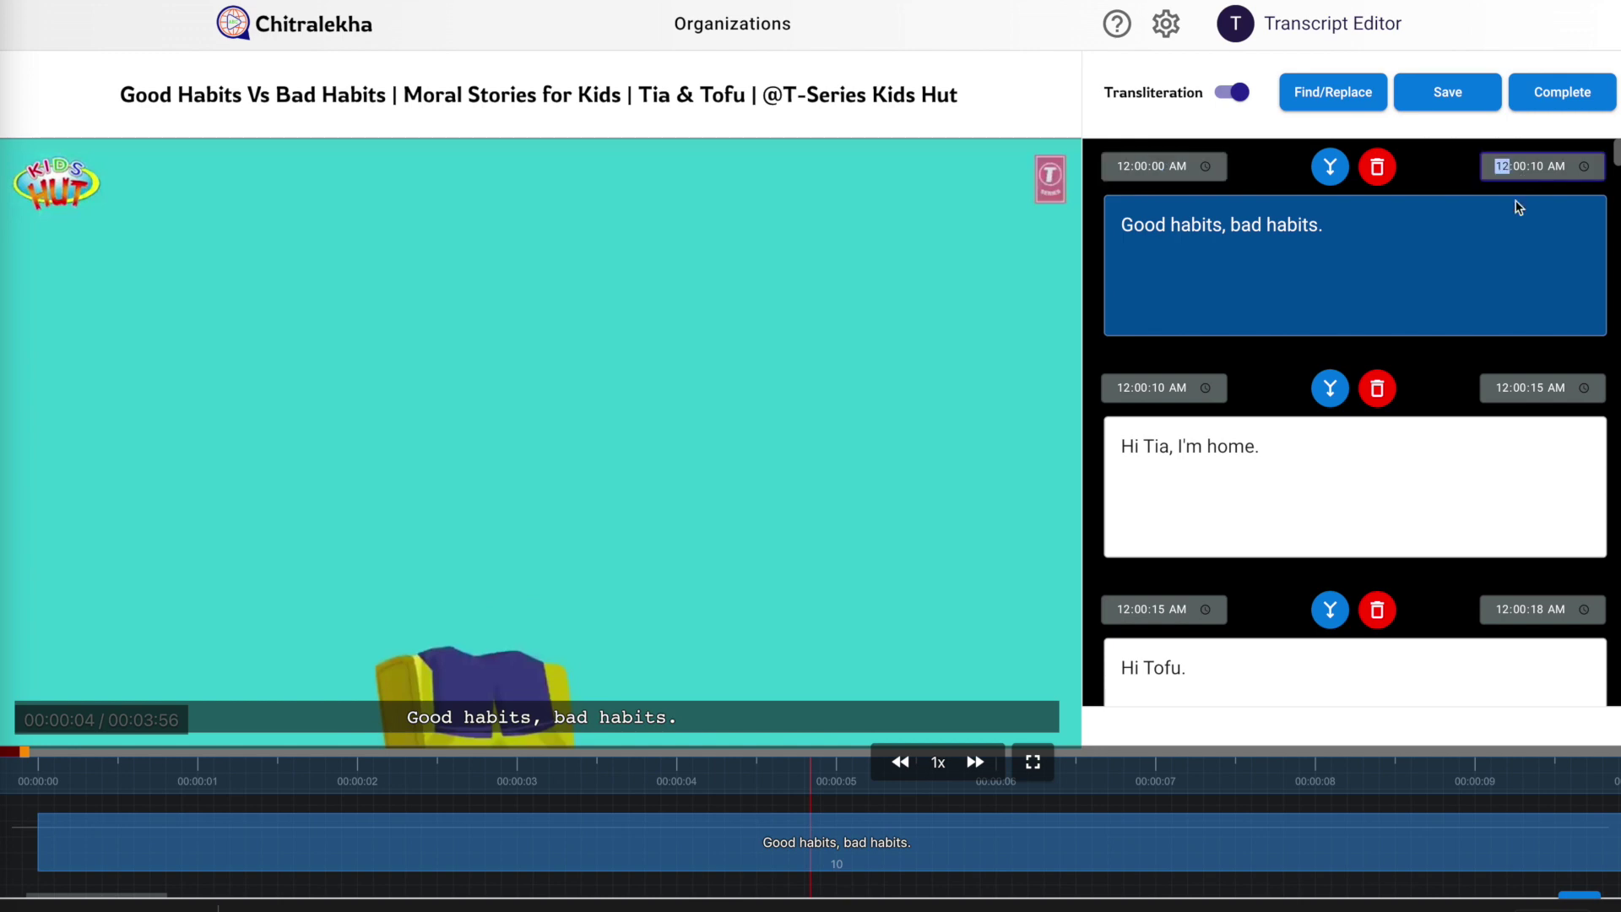
click(1489, 271)
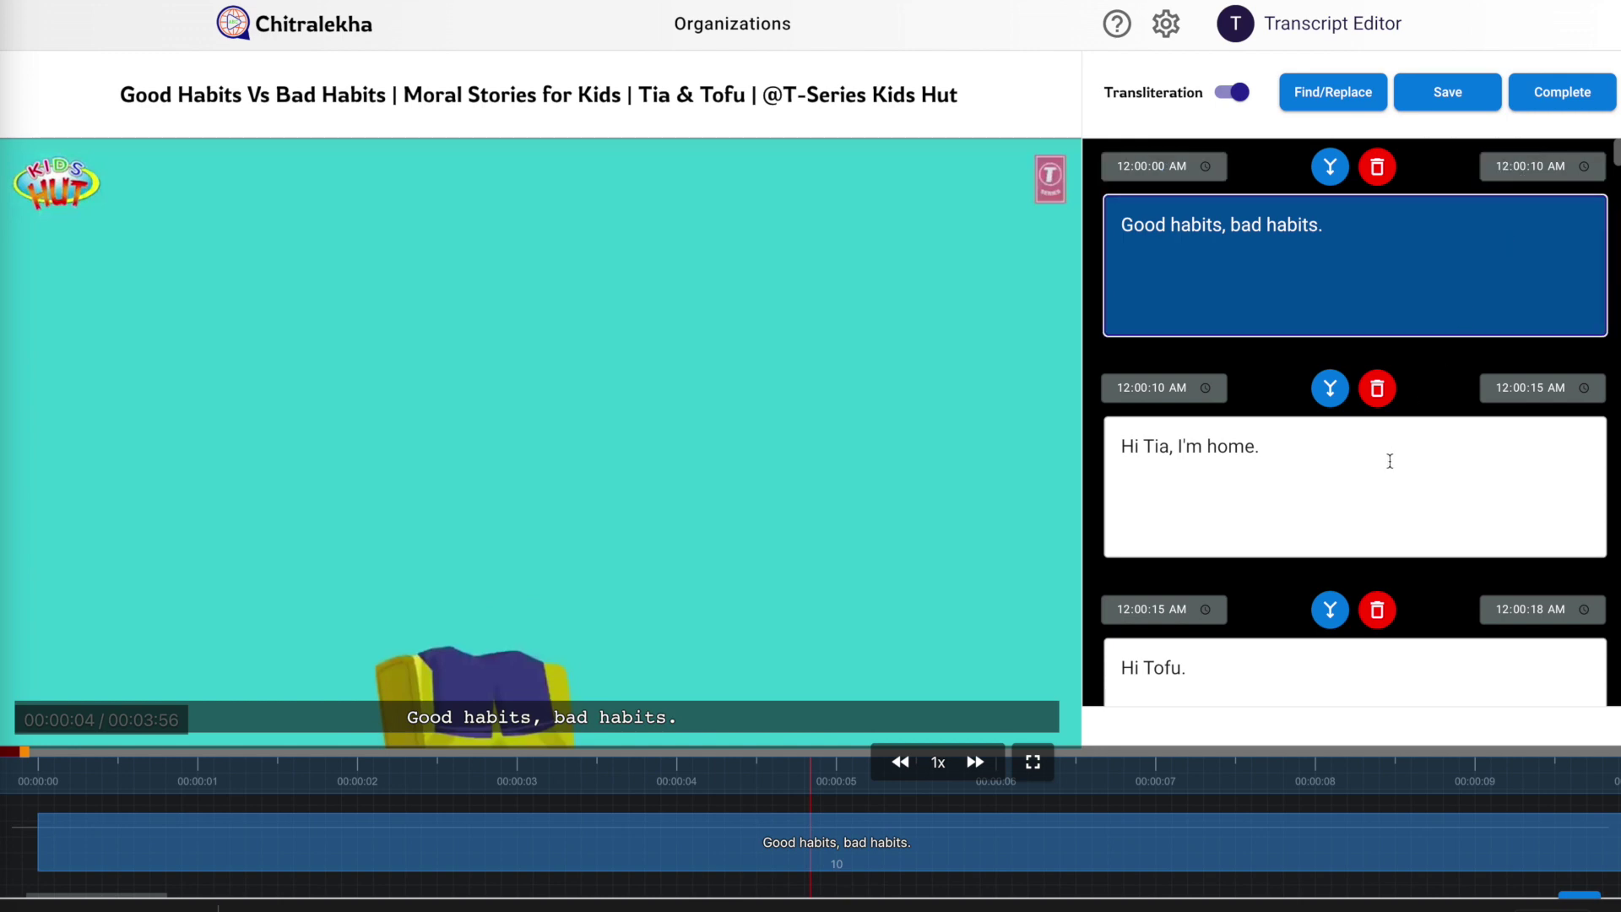
scroll(1390, 464, down, 2)
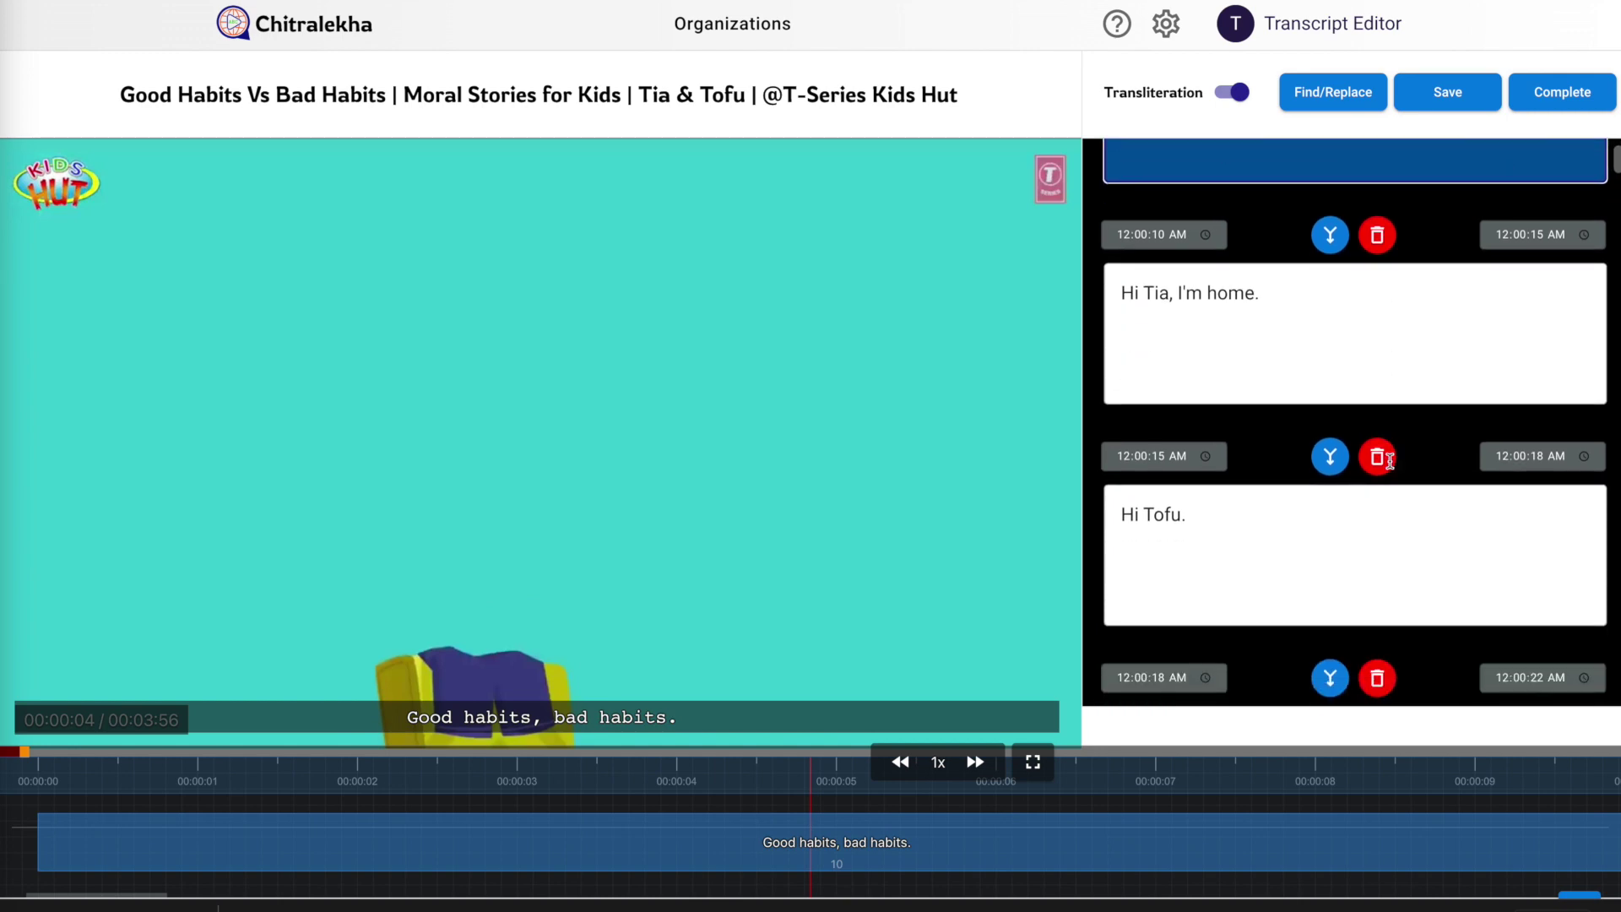
scroll(1391, 572, down, 1)
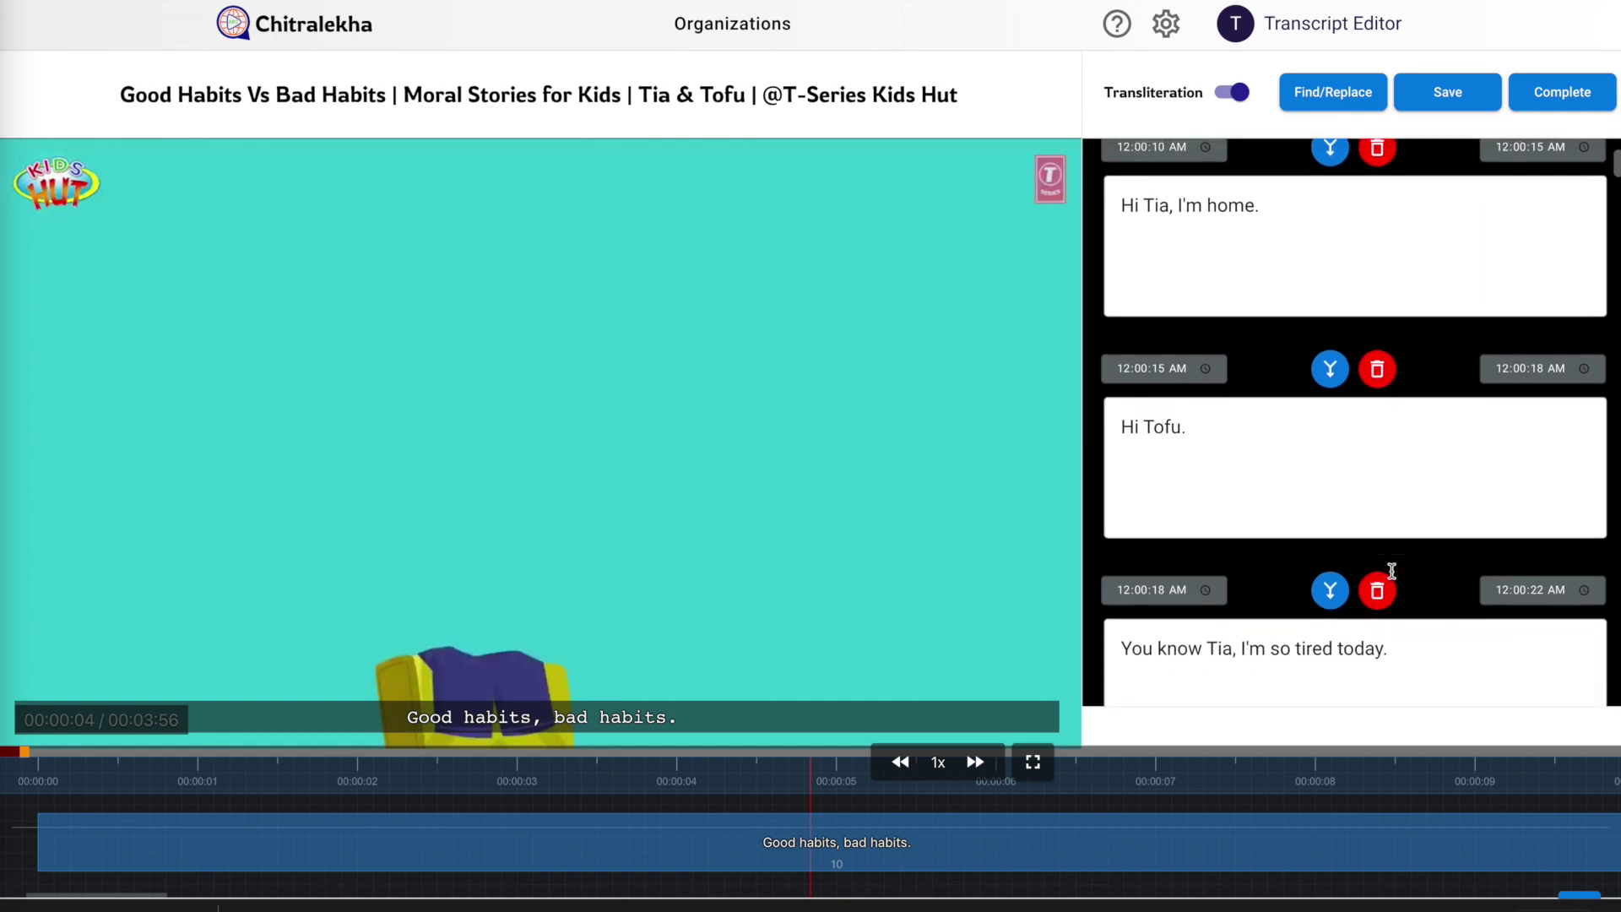
Try splitting the 'You know Tia, I' subtitle, then merge it back
click(1249, 650)
click(1284, 679)
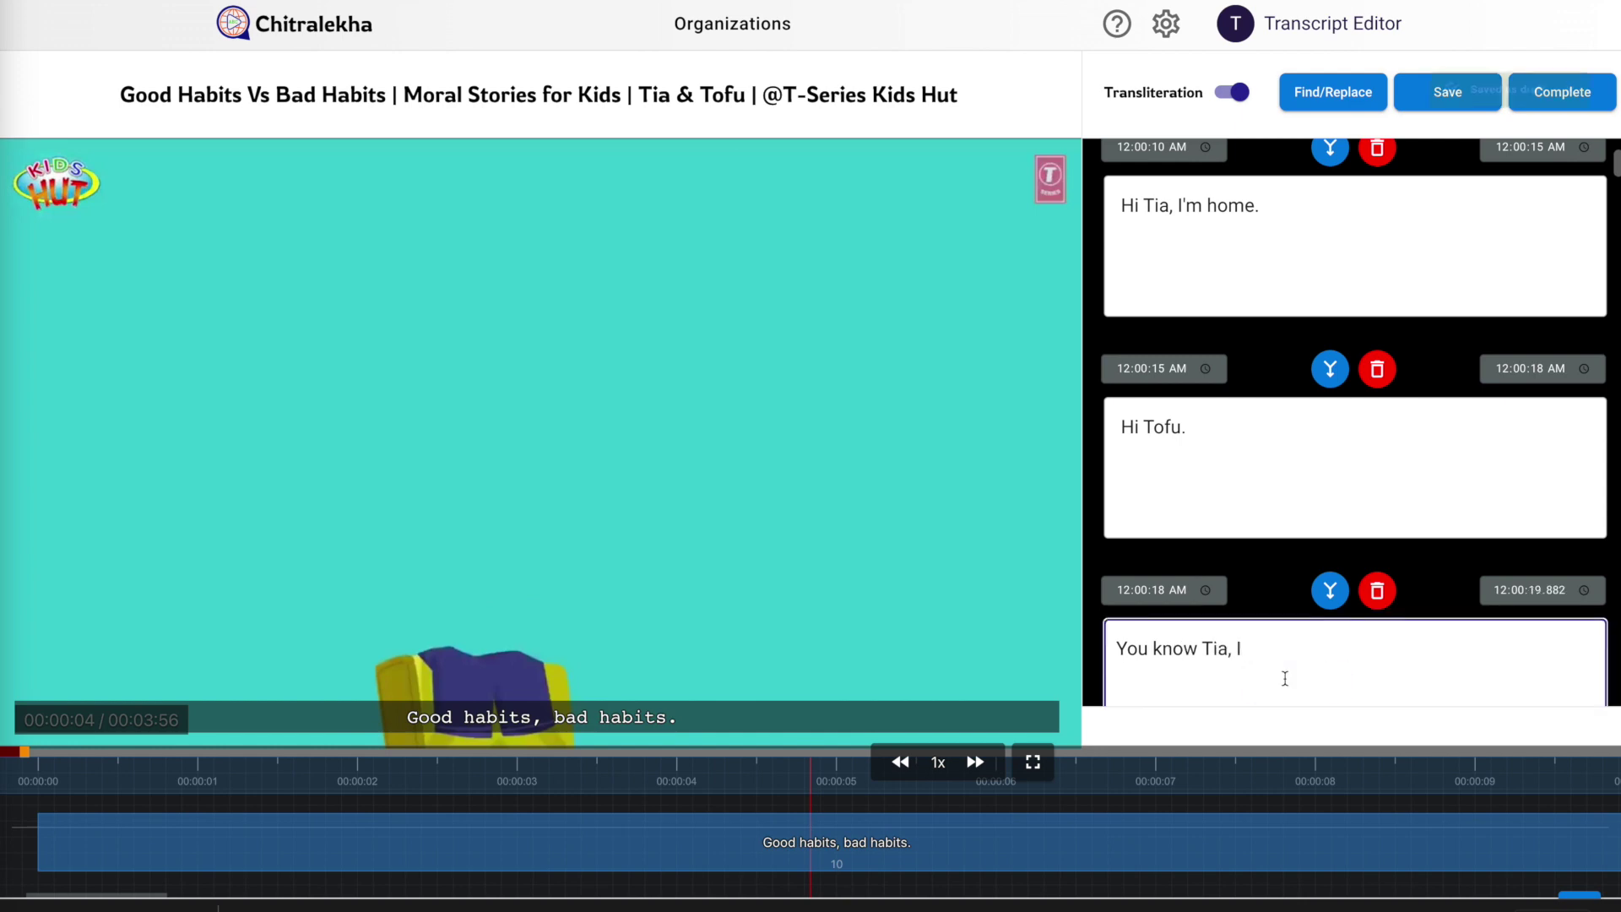
click(1330, 591)
Save the transcript as a draft and split the opening subtitle after 'Good habits,'
scroll(1303, 691, down, 1)
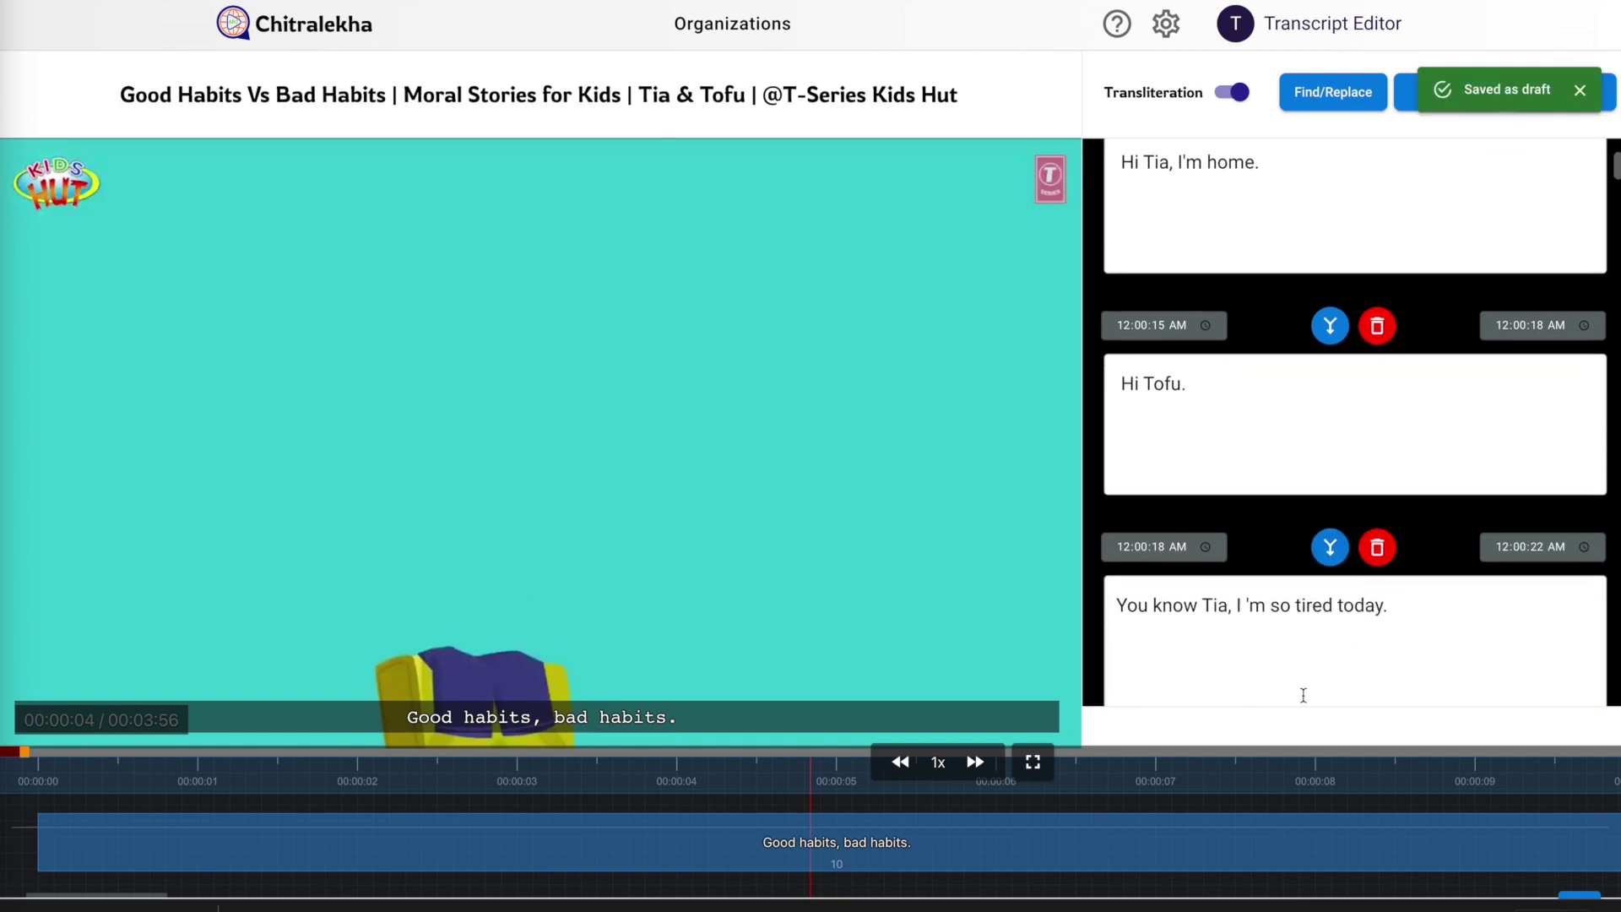
click(1444, 90)
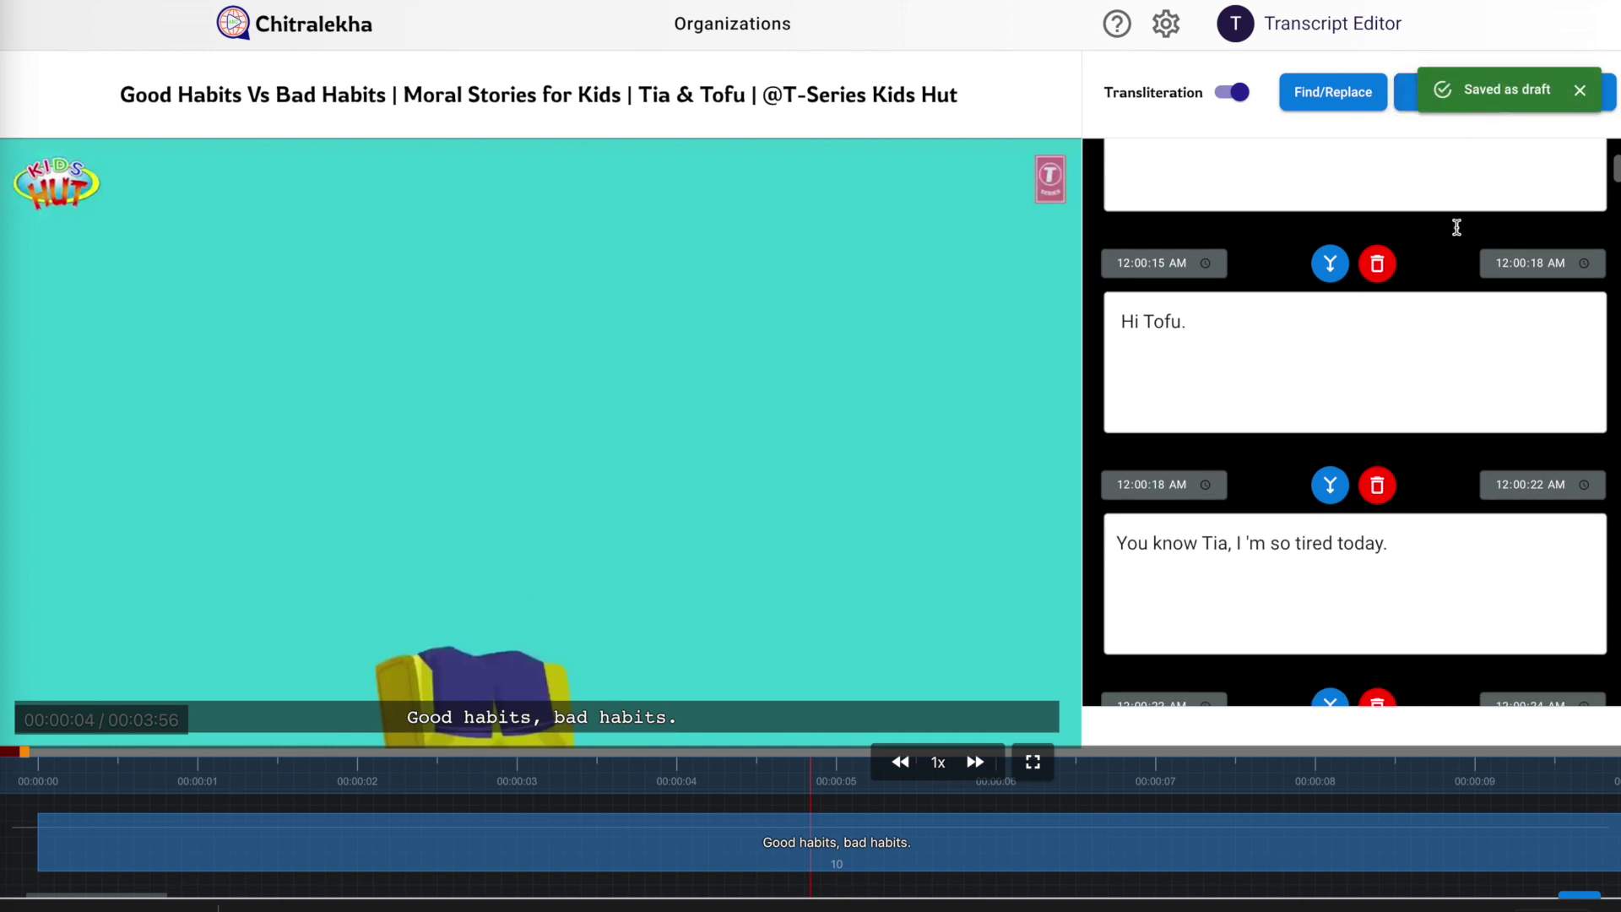
click(553, 717)
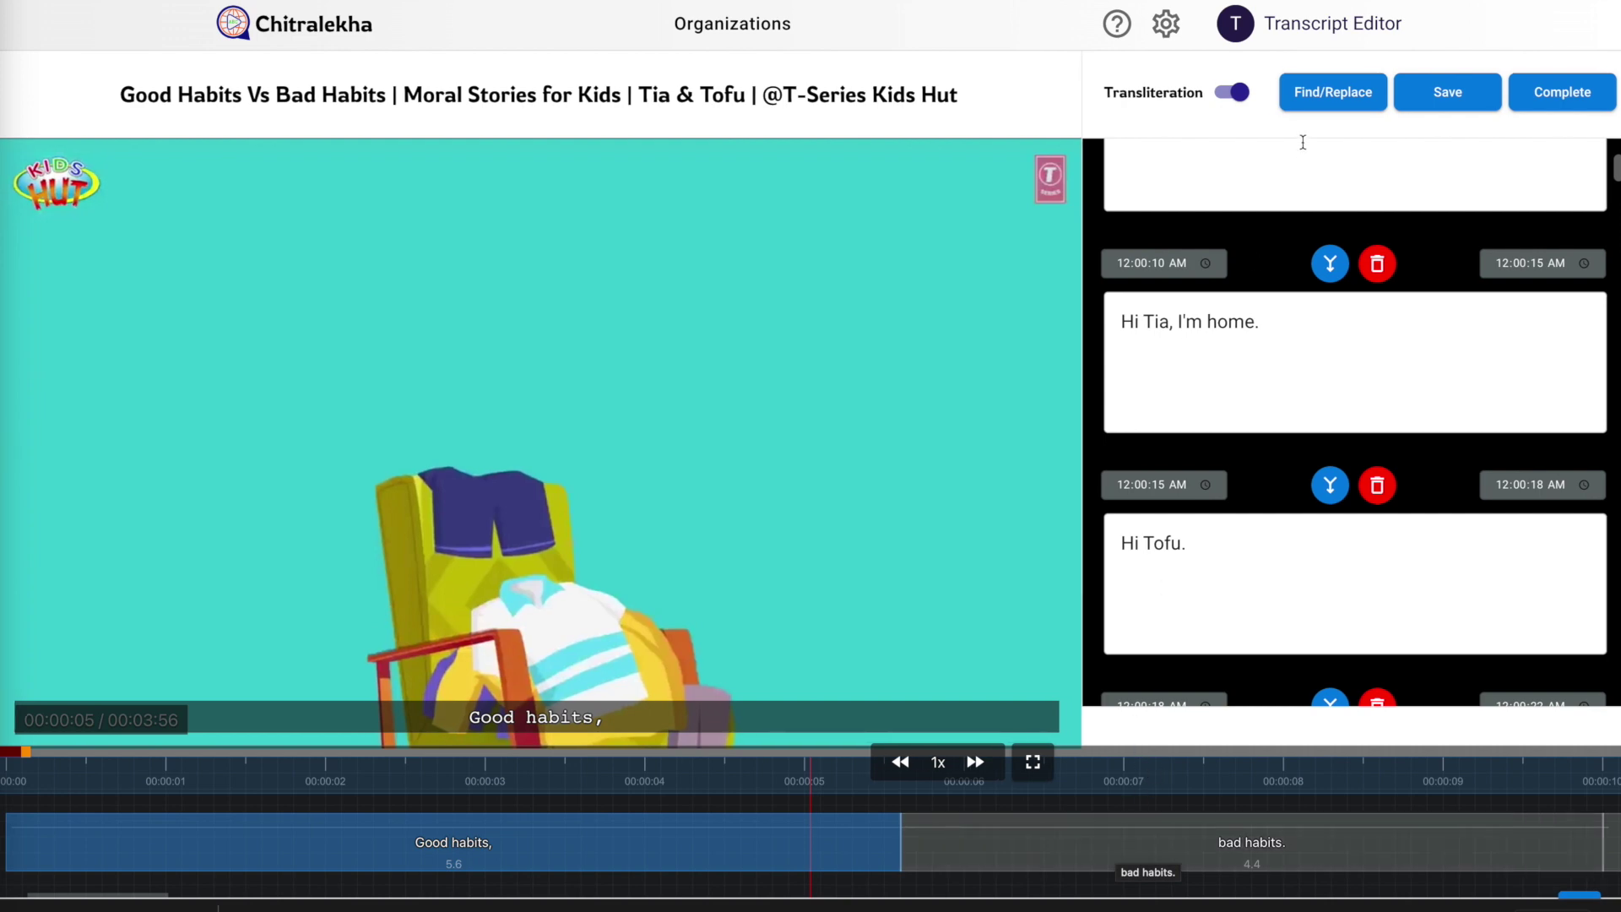
Find 'habits' in the English subtitles and replace all occurrences with 'Habits'
click(1325, 99)
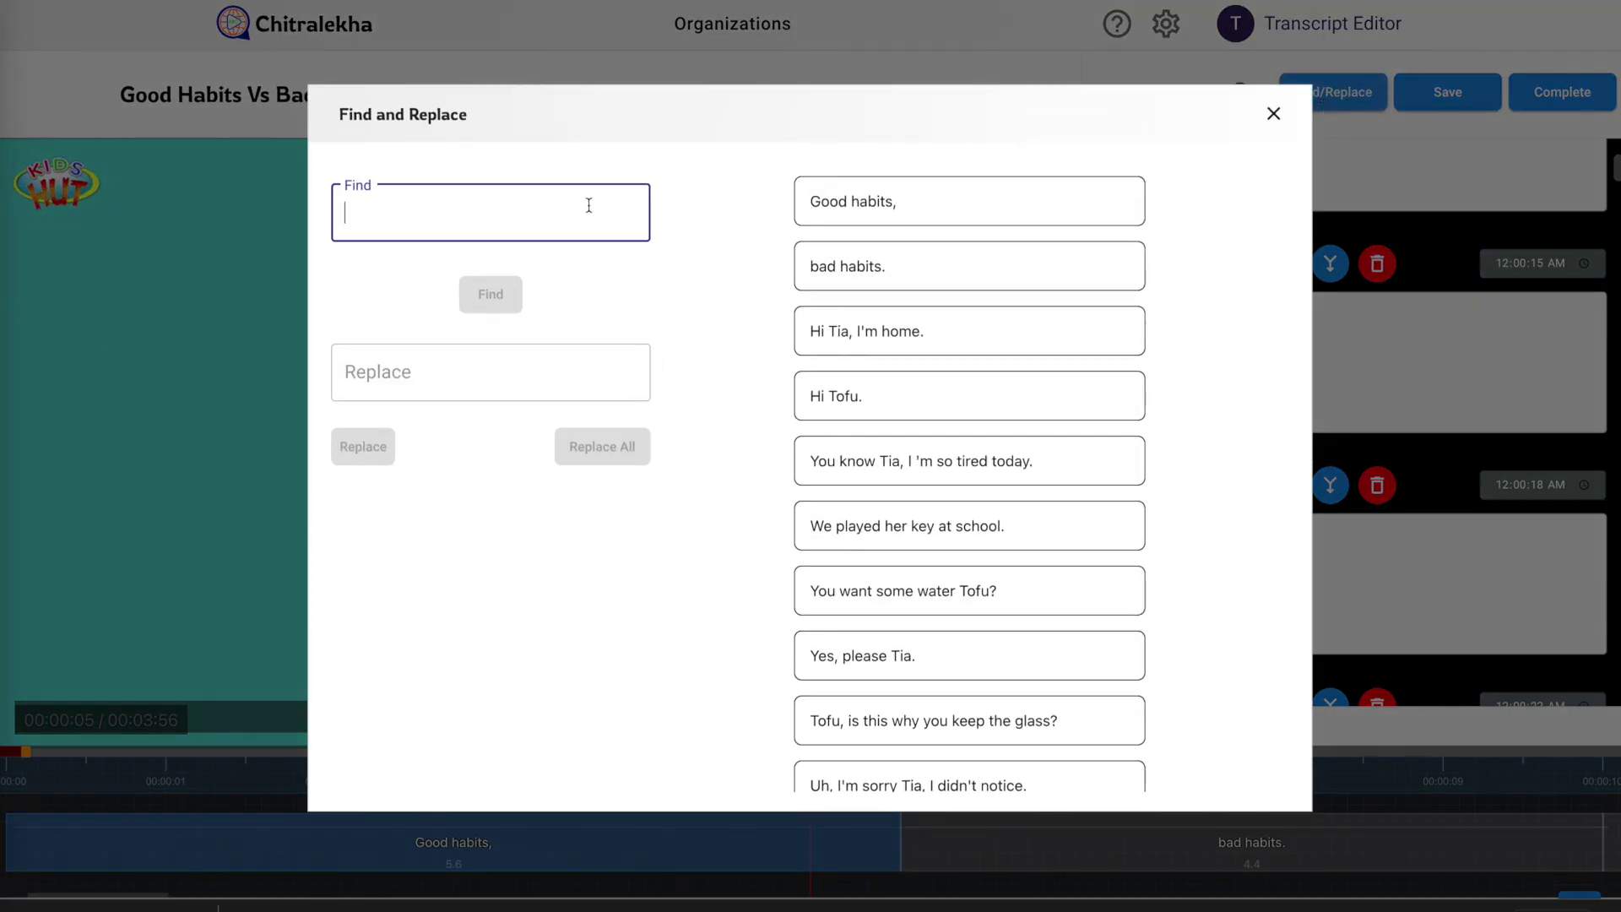
text(habits)
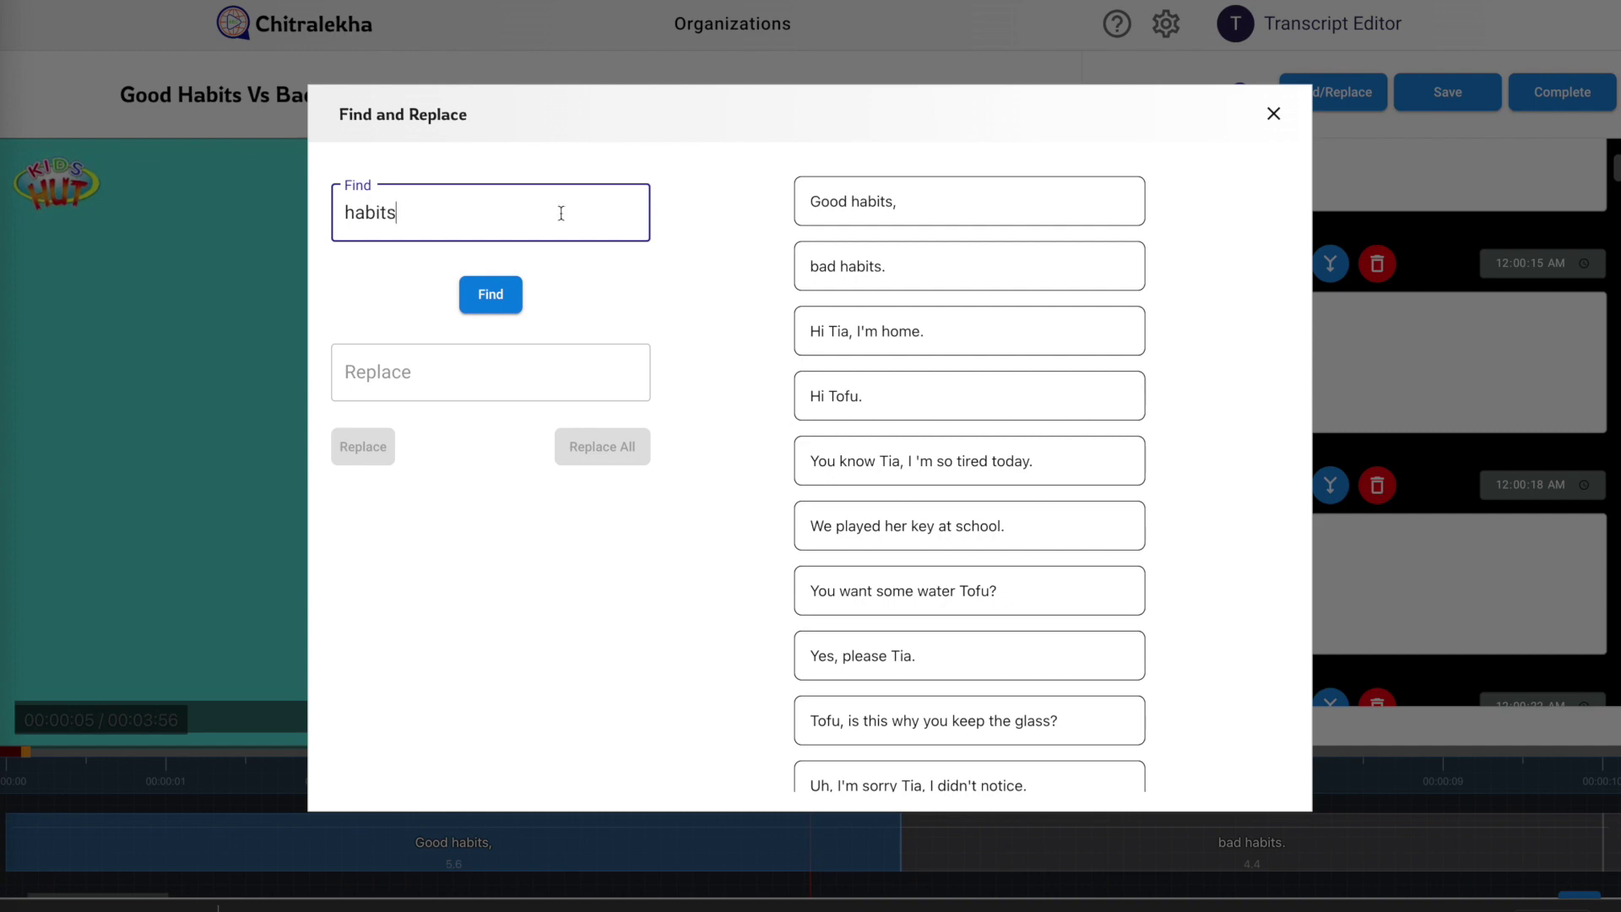
click(480, 296)
click(440, 371)
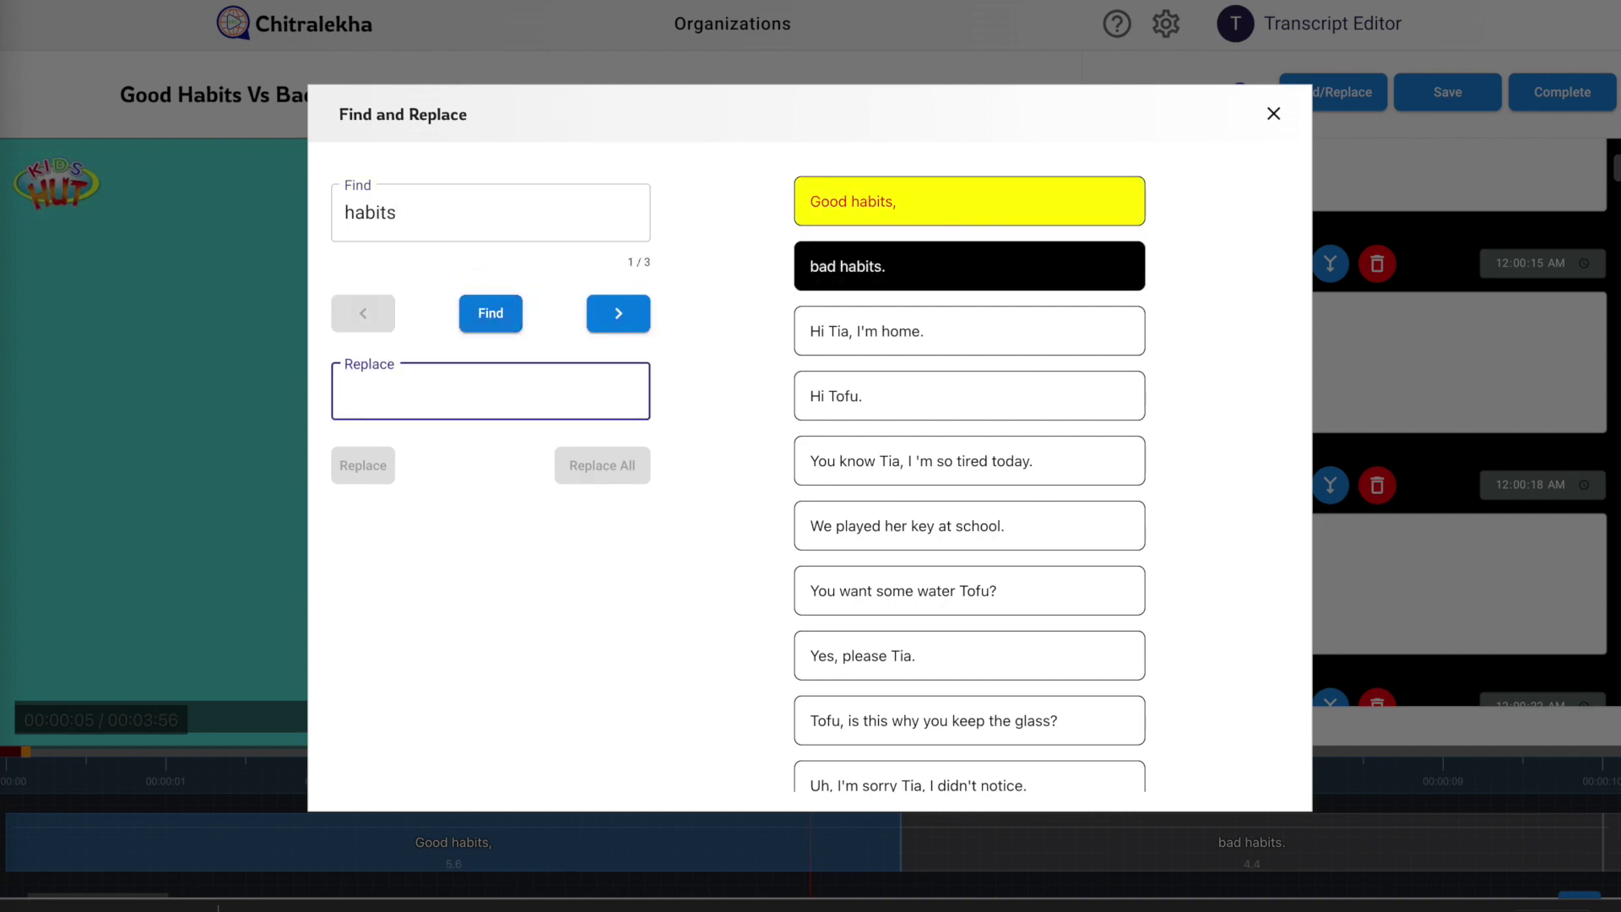
text(Habits)
click(589, 465)
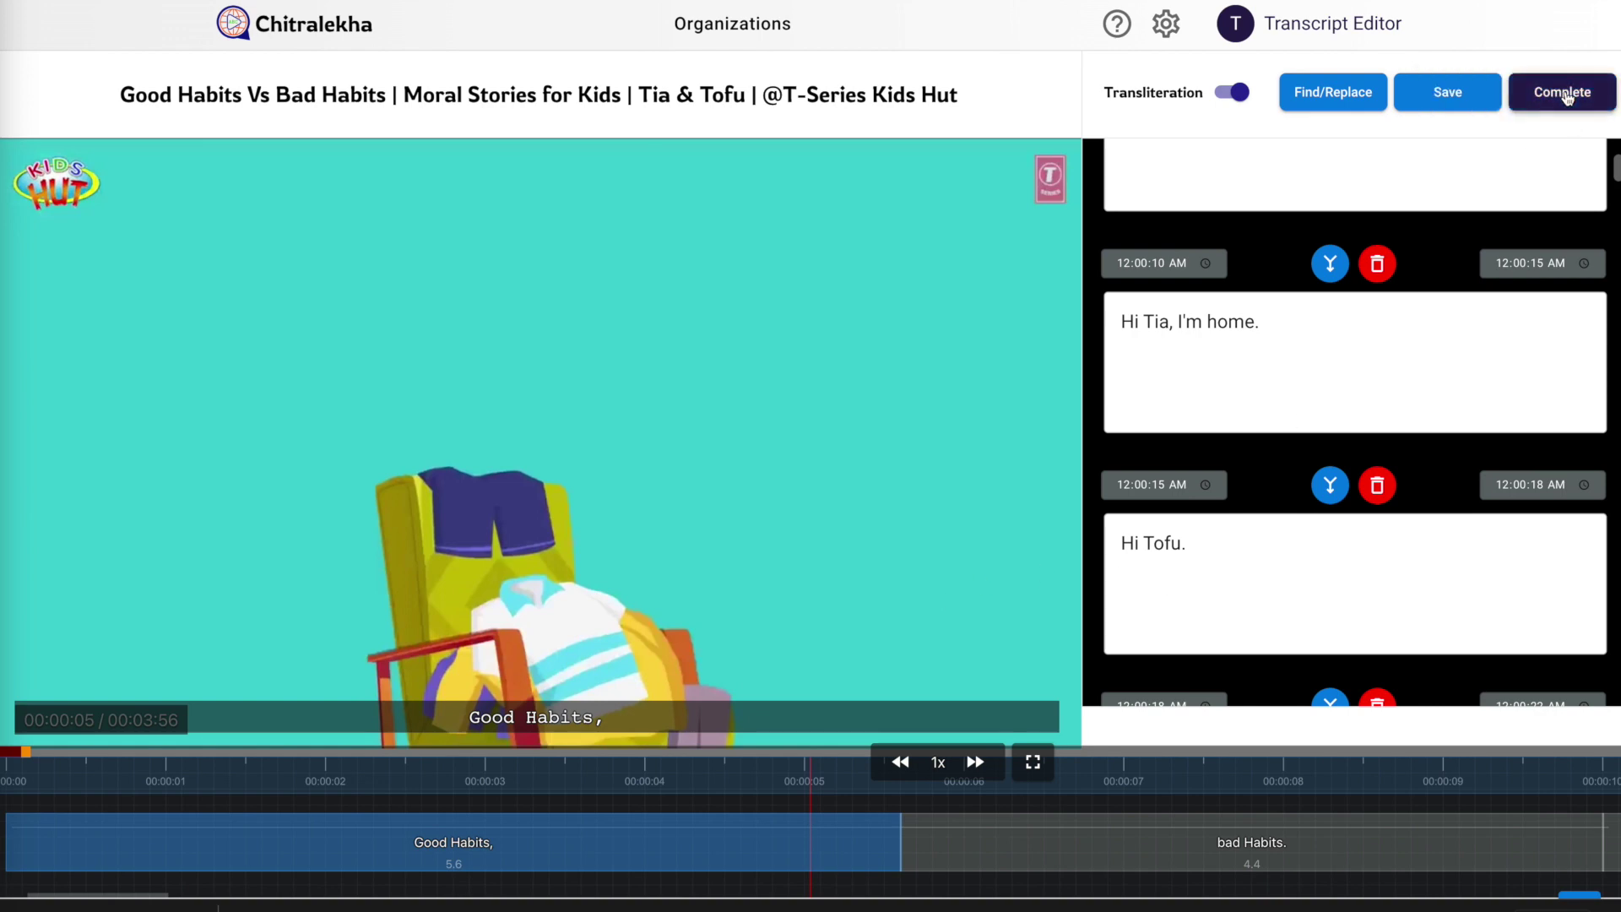
Mark the English transcription task complete and export its subtitles in ytt format
click(1564, 94)
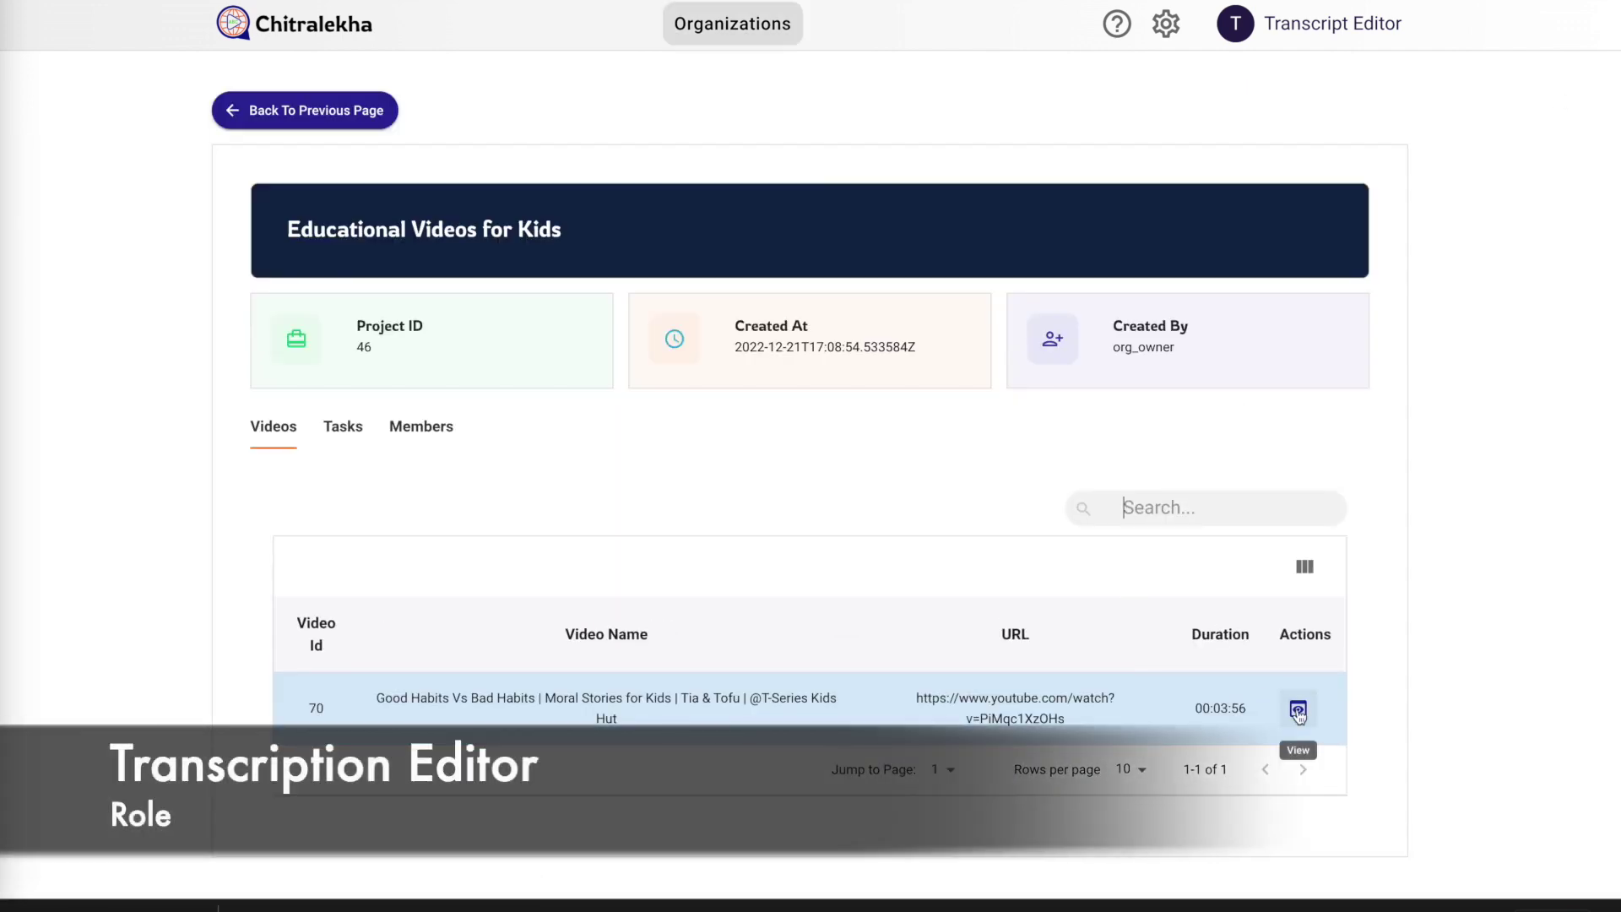
click(343, 426)
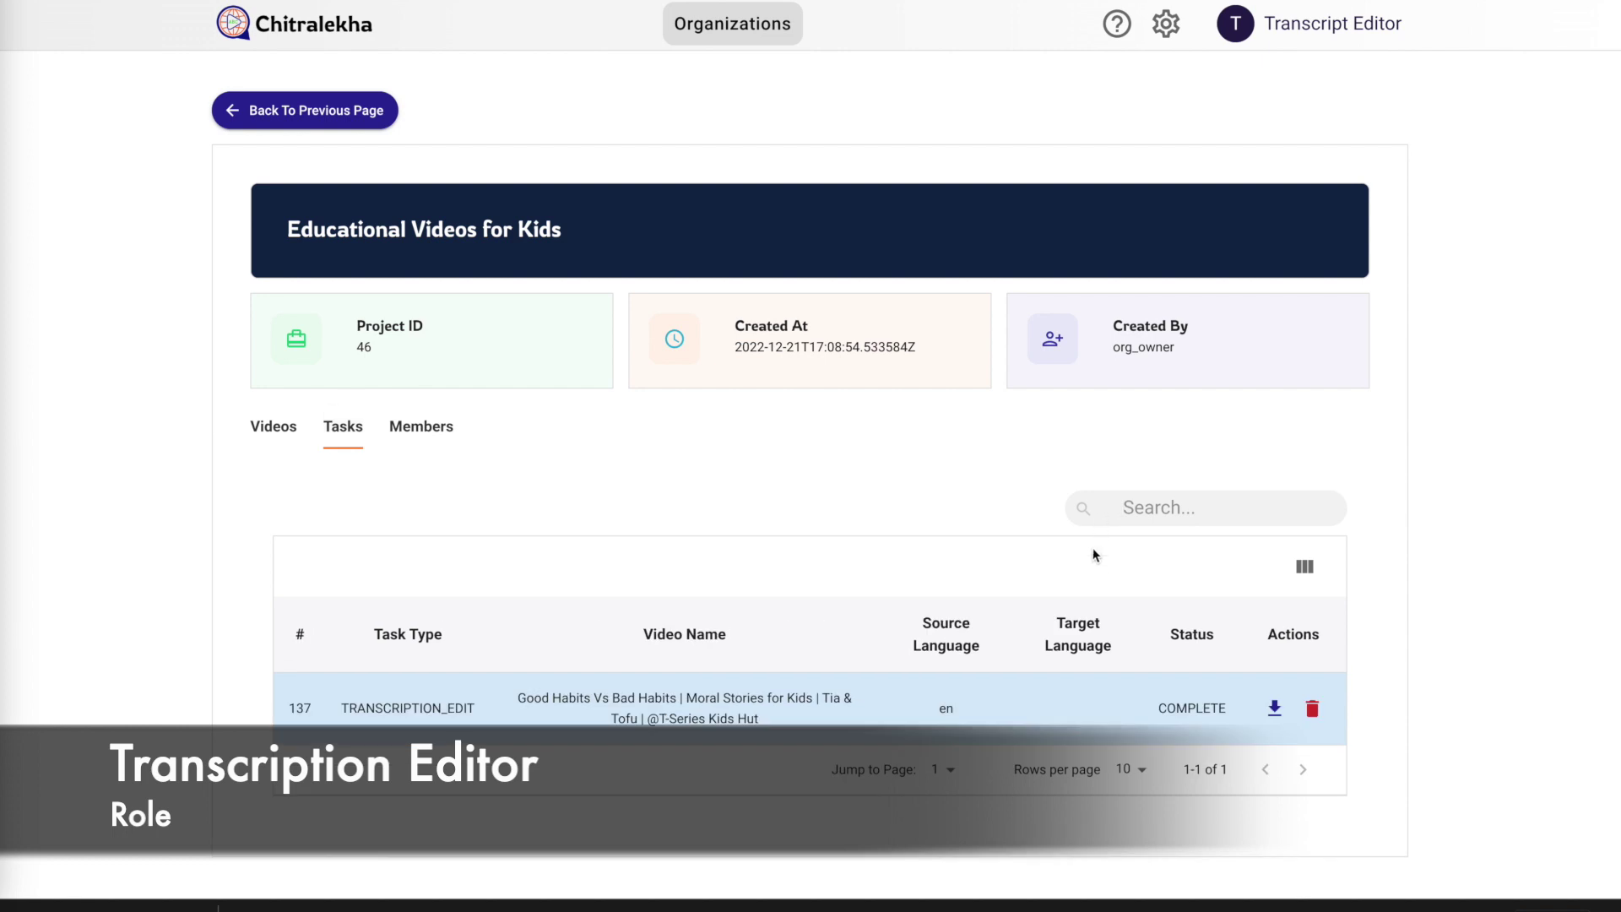
click(1275, 709)
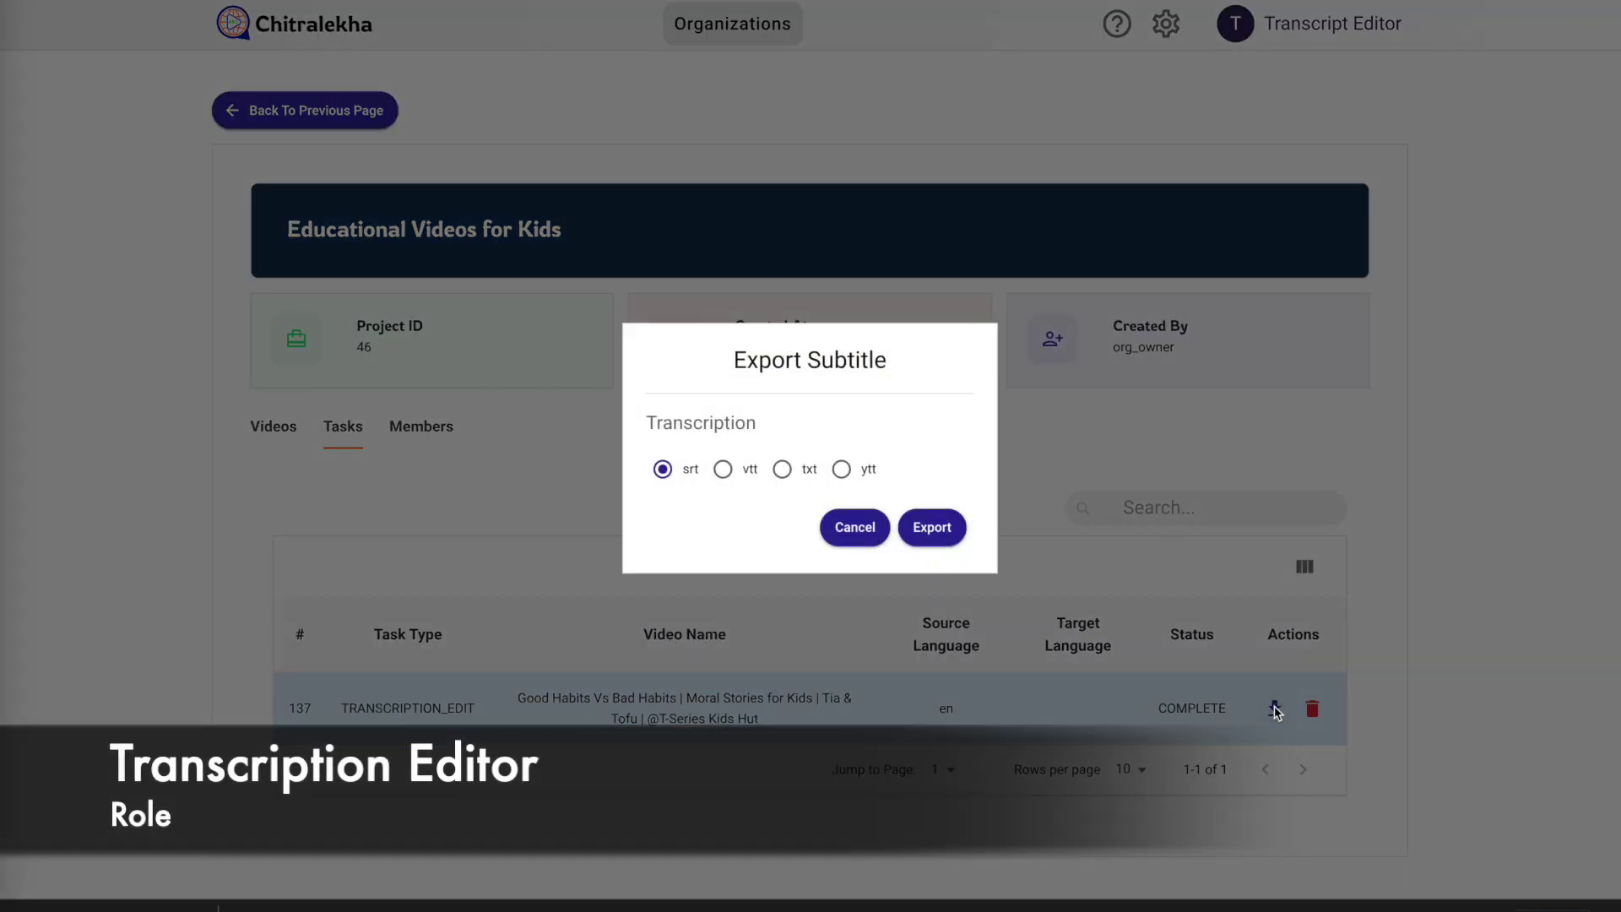
click(844, 472)
click(927, 527)
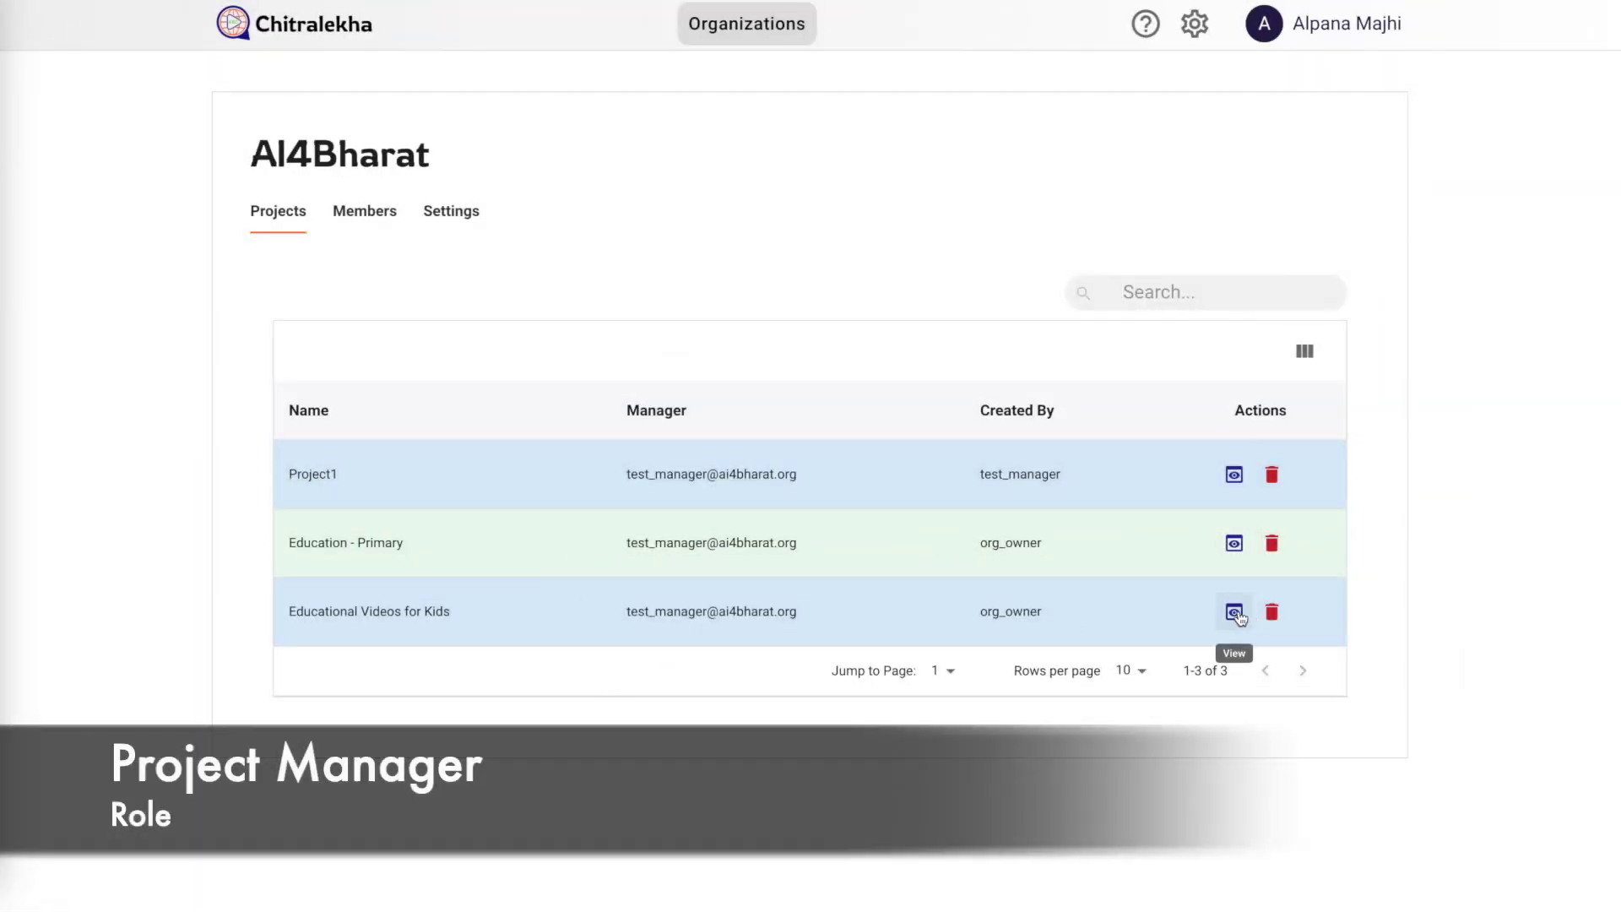
Create a Translation task for Hindi, type Edit, priority P3, on the Good Habits video
click(1235, 613)
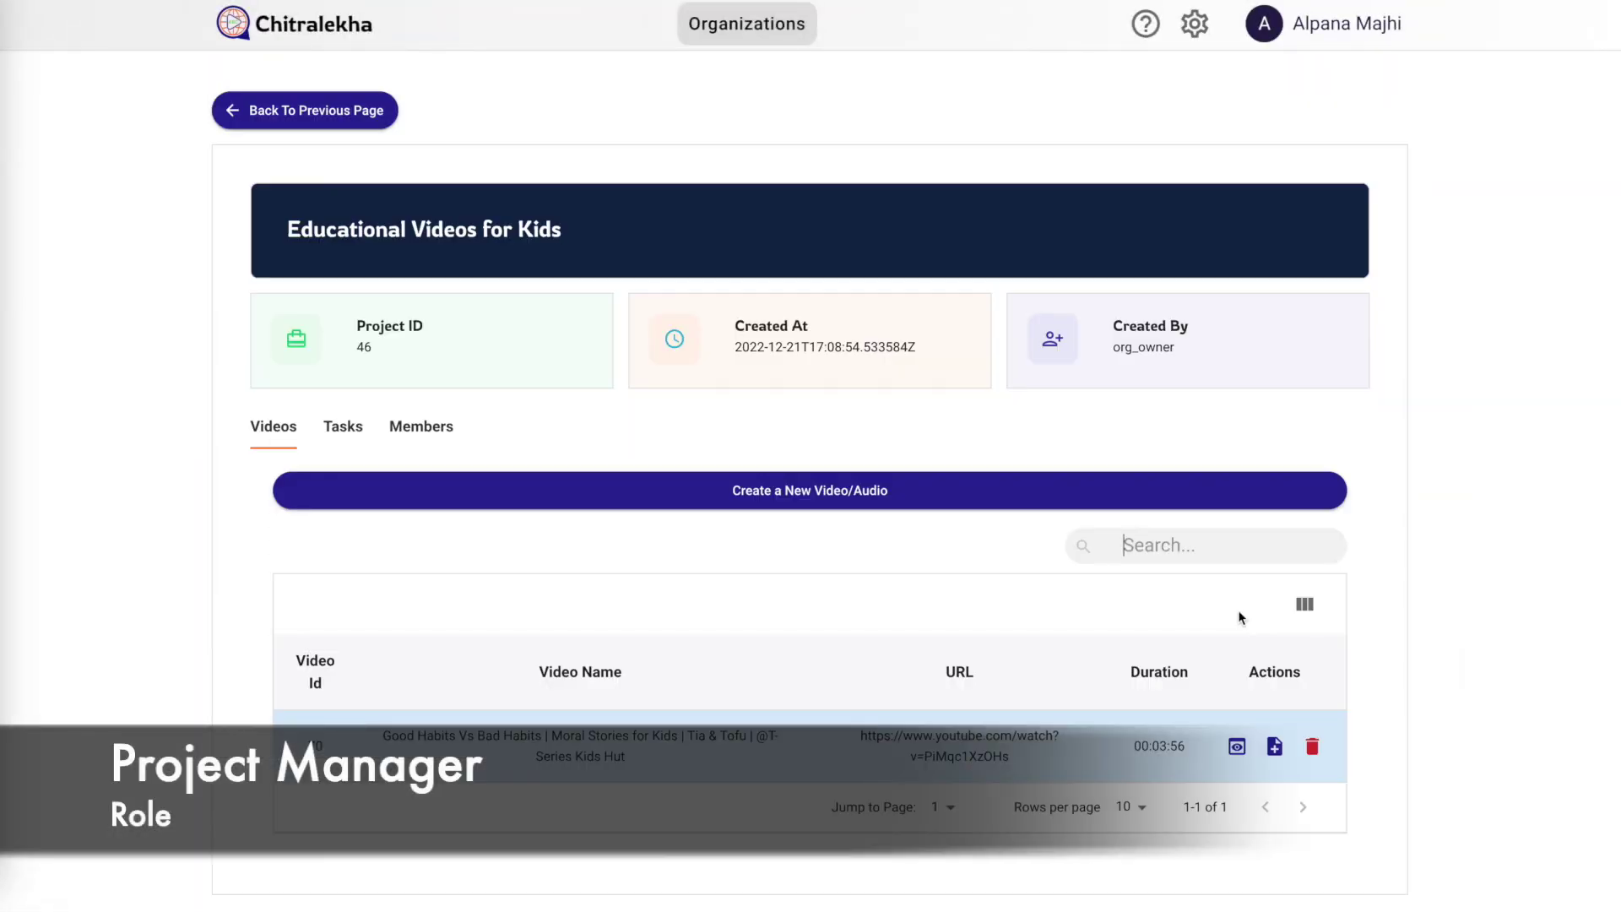
click(1276, 746)
click(691, 304)
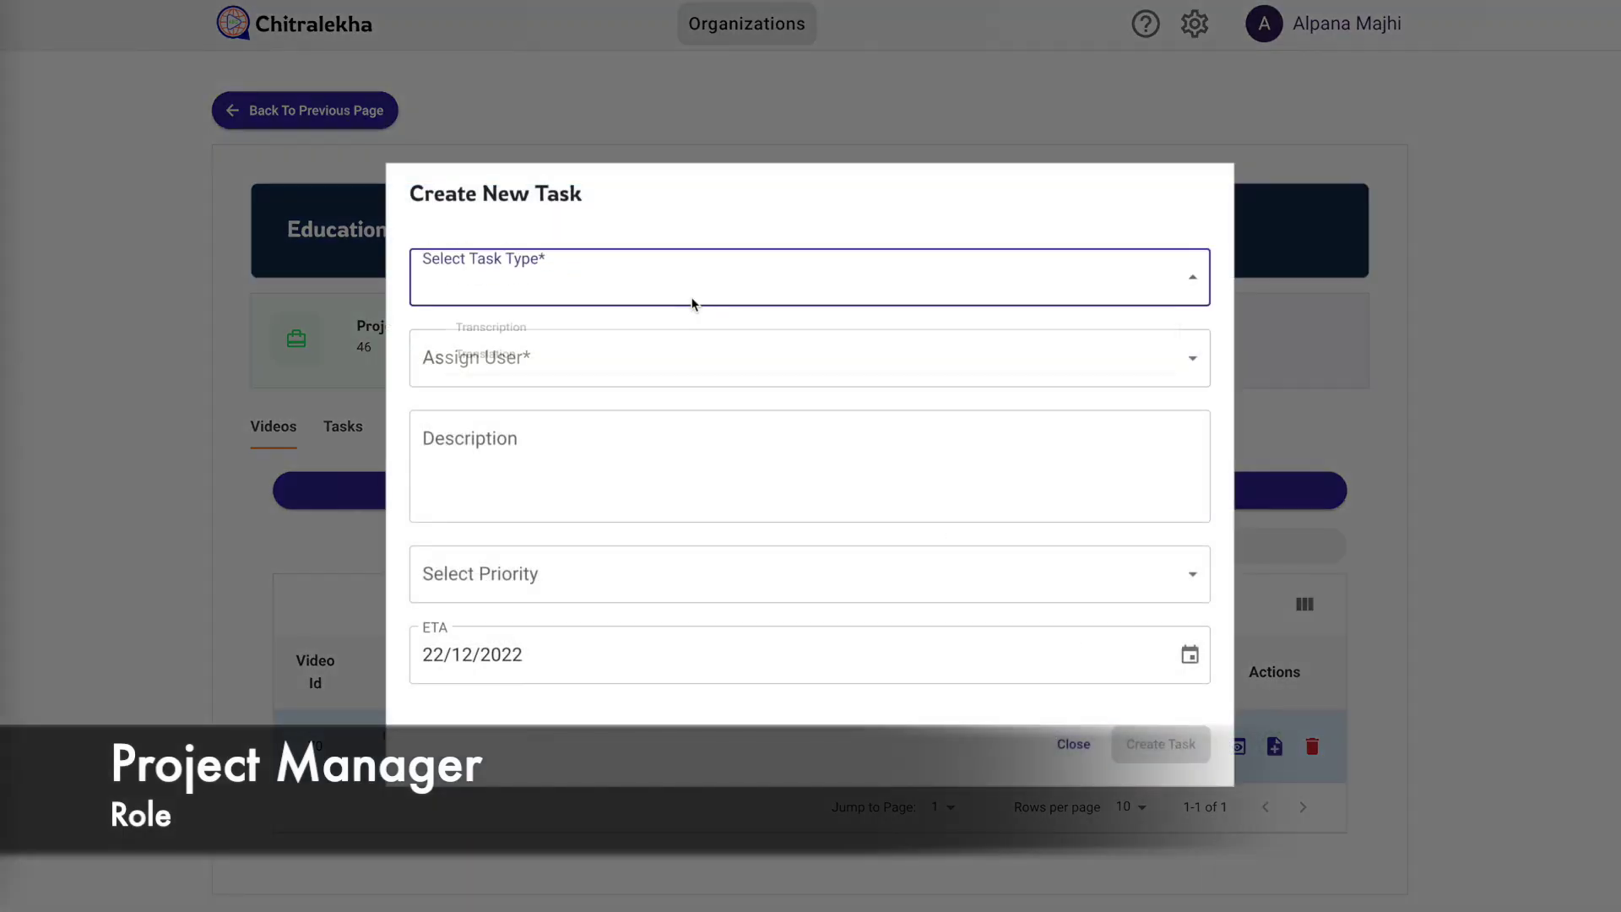
click(542, 663)
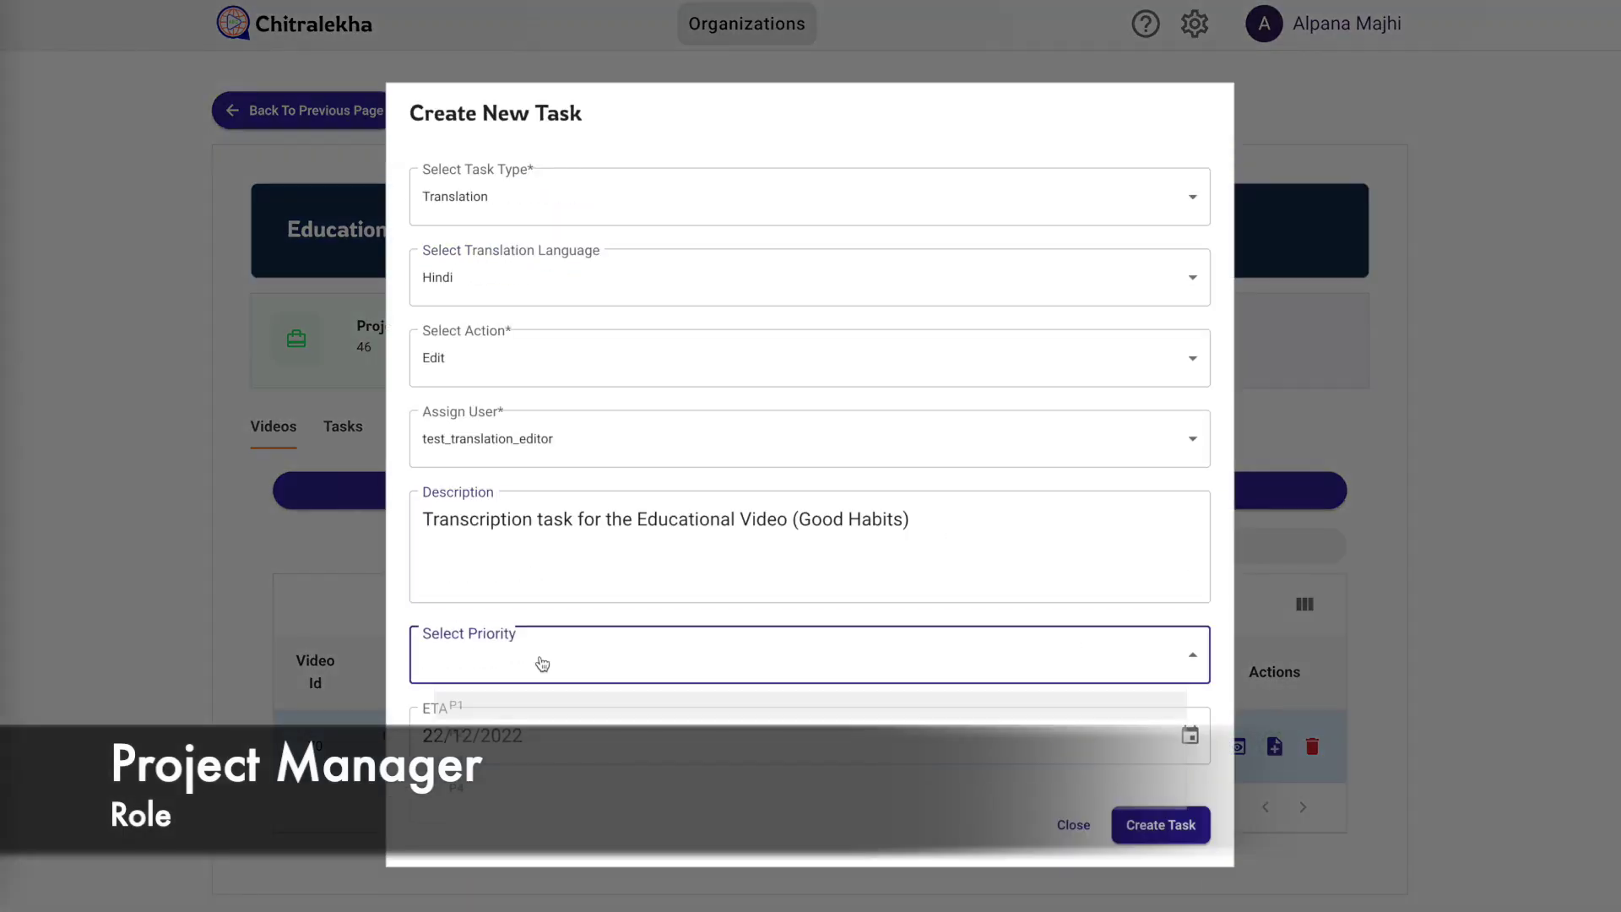
click(543, 762)
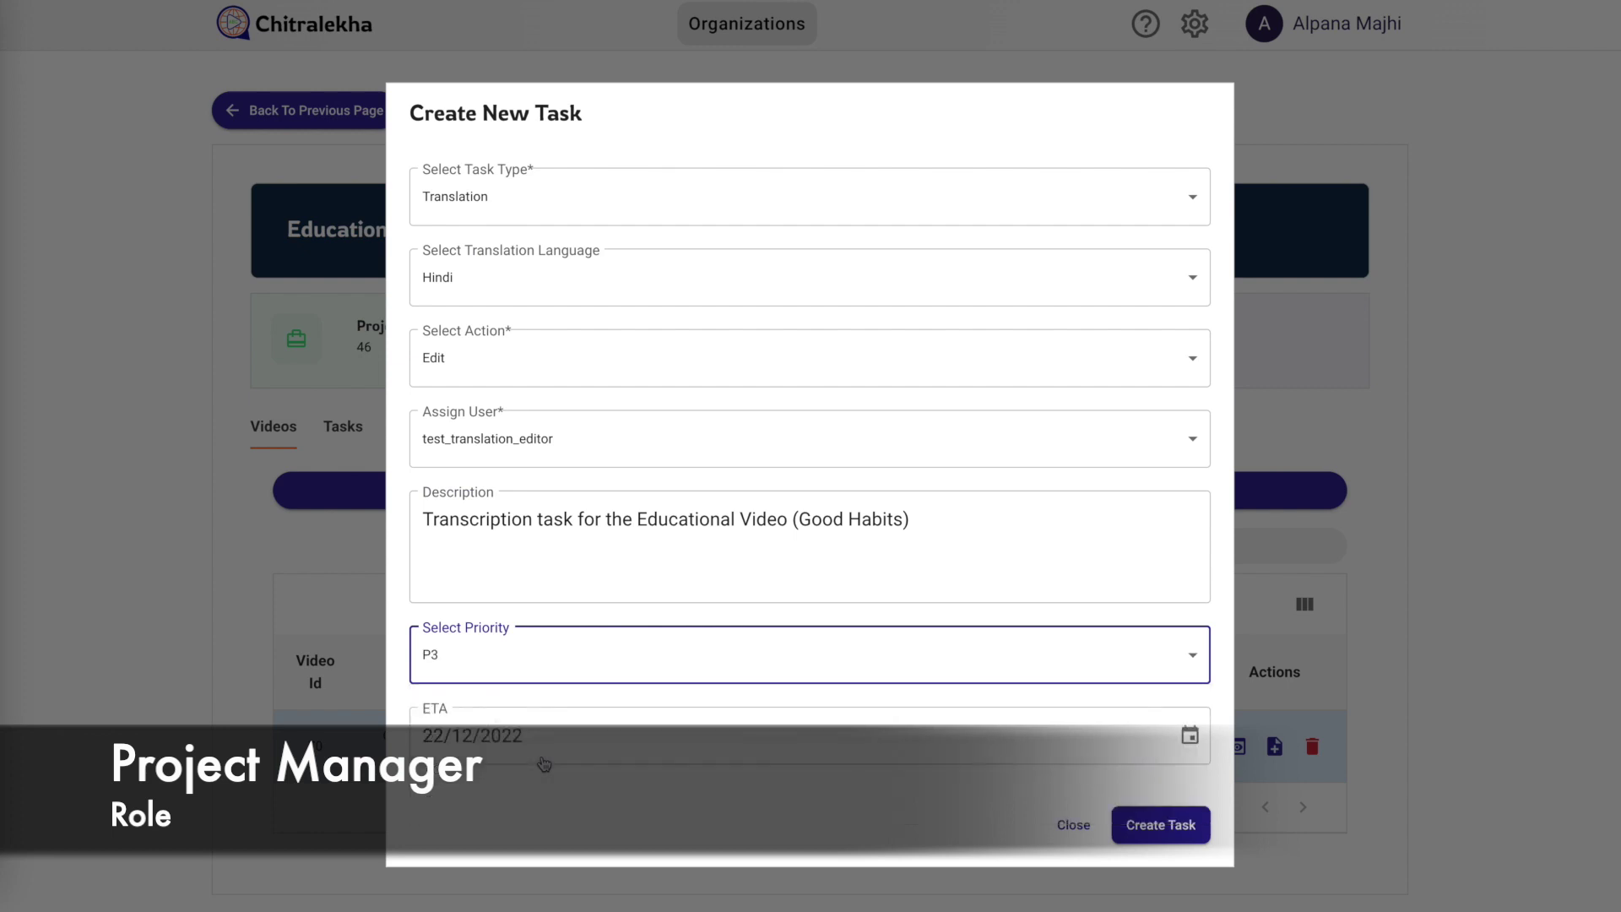
click(1148, 829)
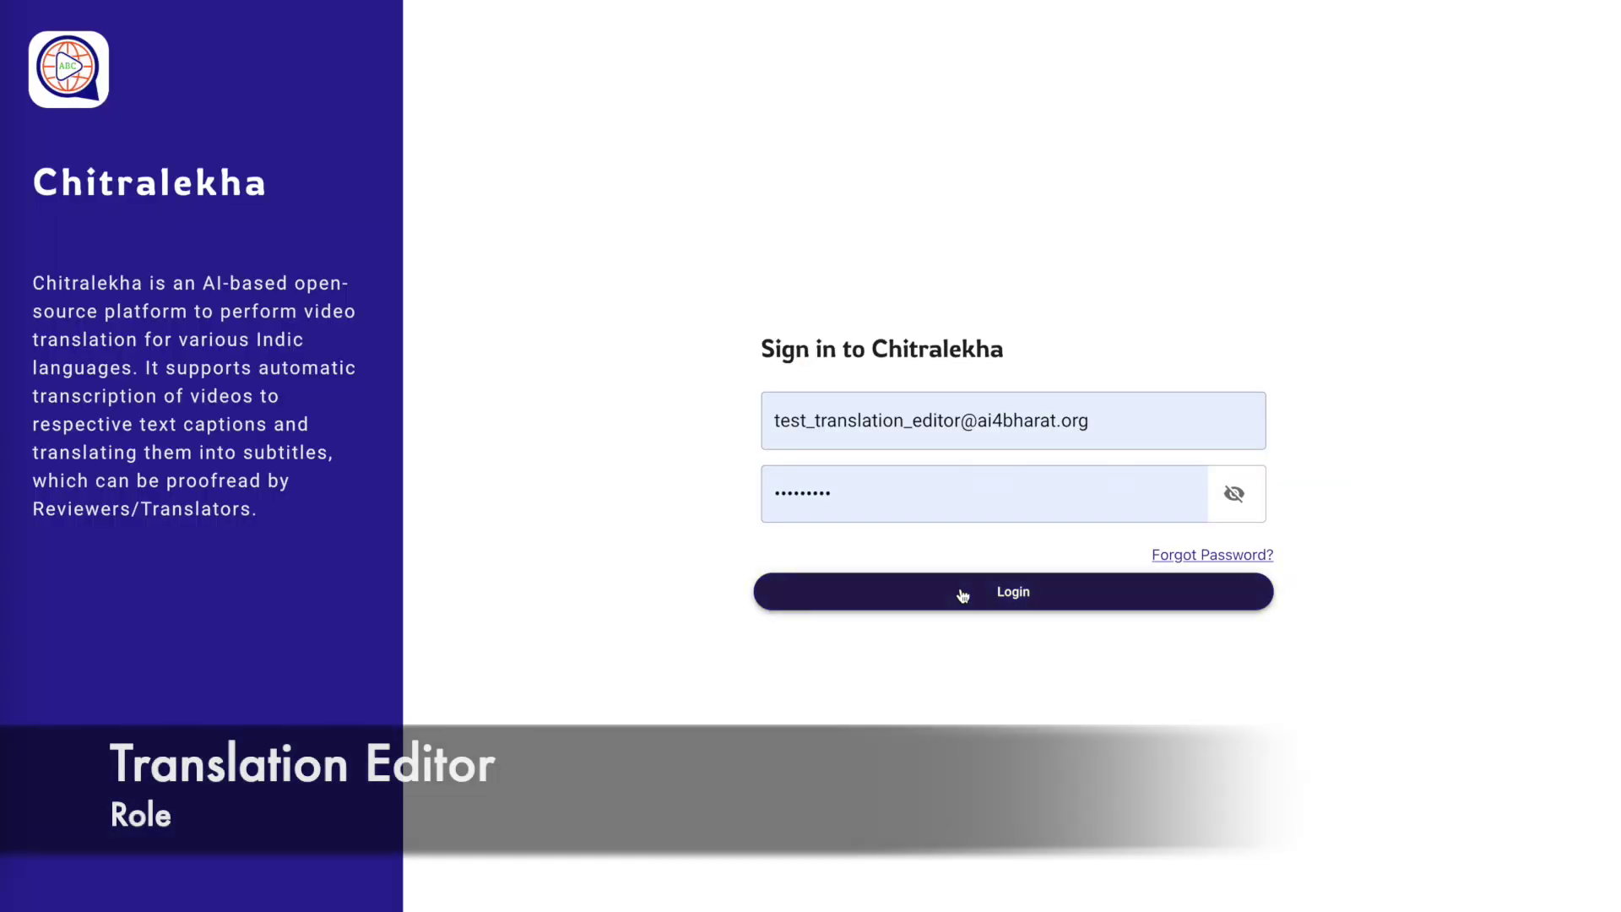
Sign in as the translation editor, skip the tour, and show the project's task list
click(963, 594)
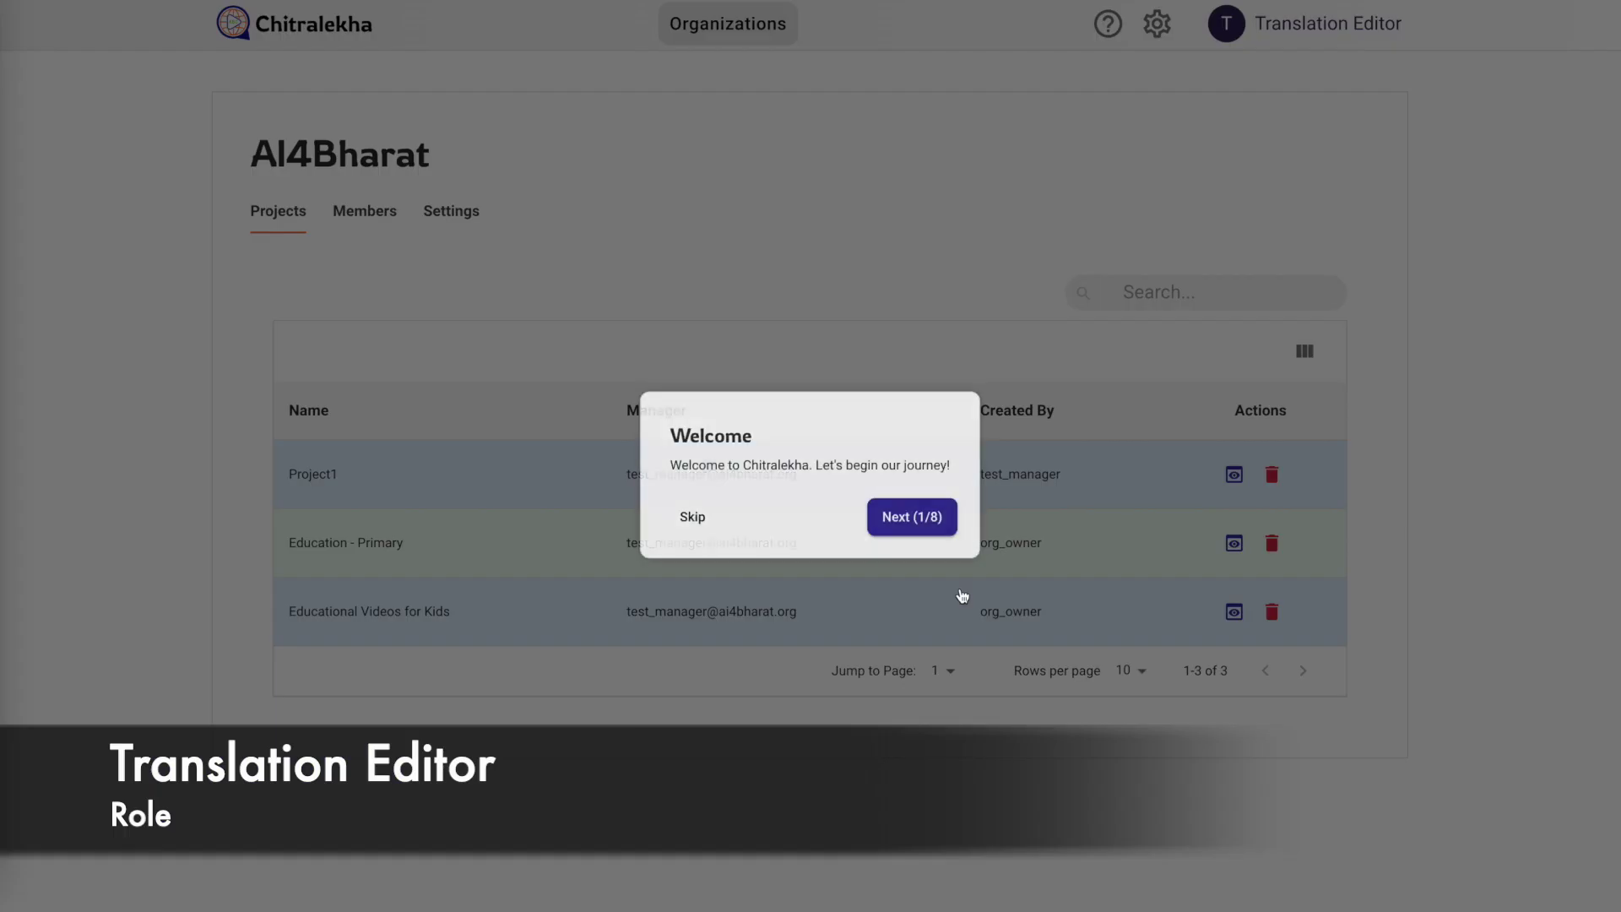
click(691, 517)
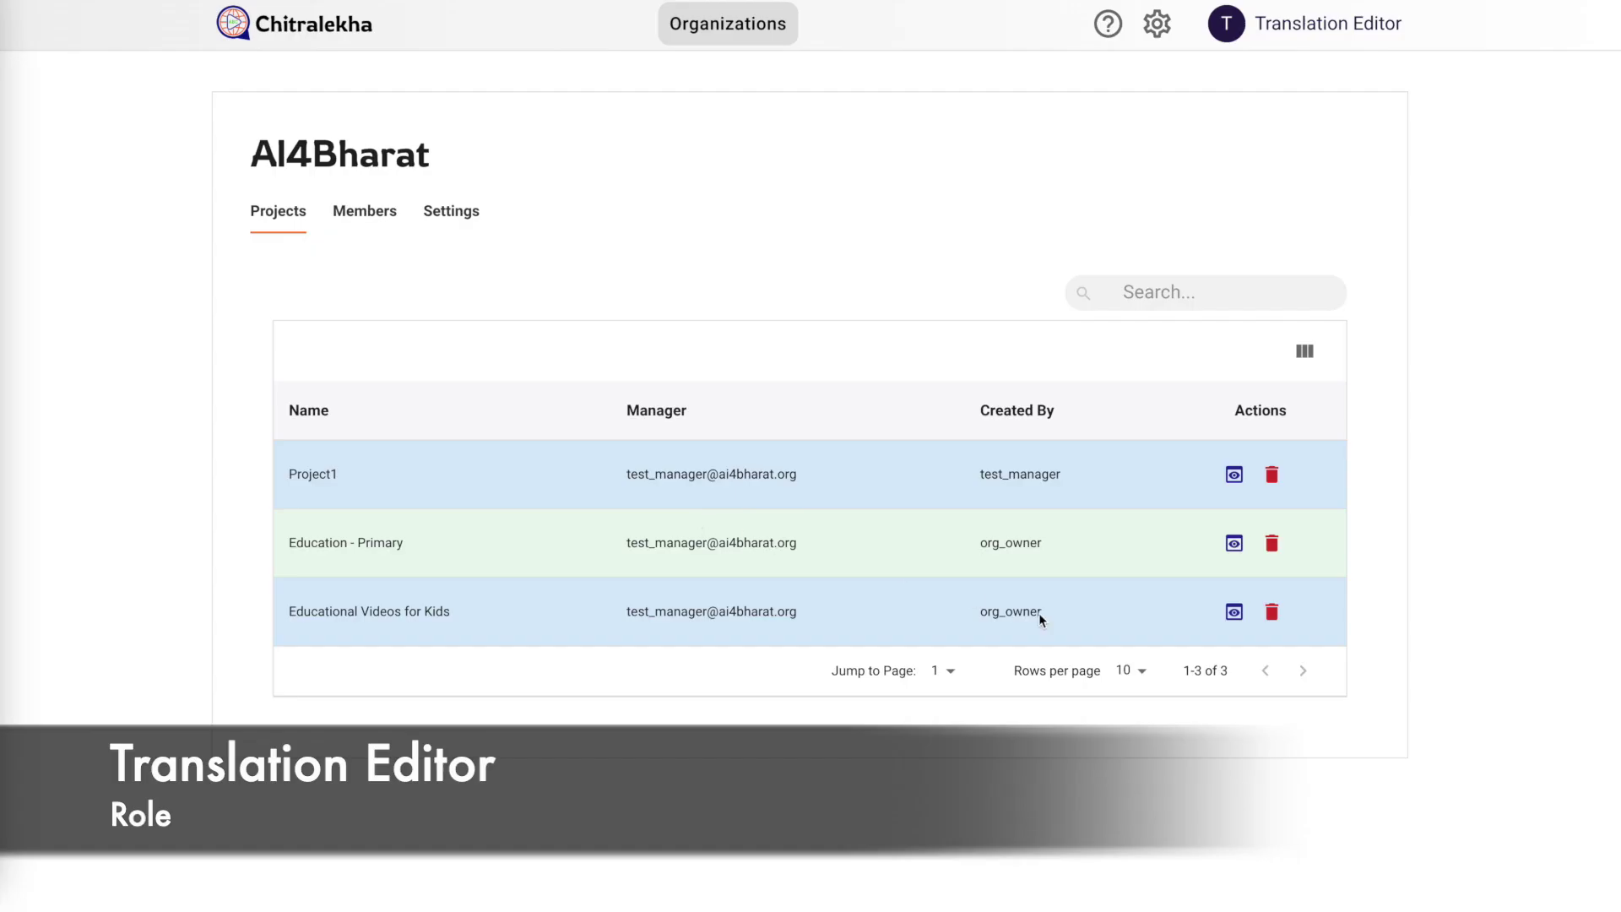
click(1234, 614)
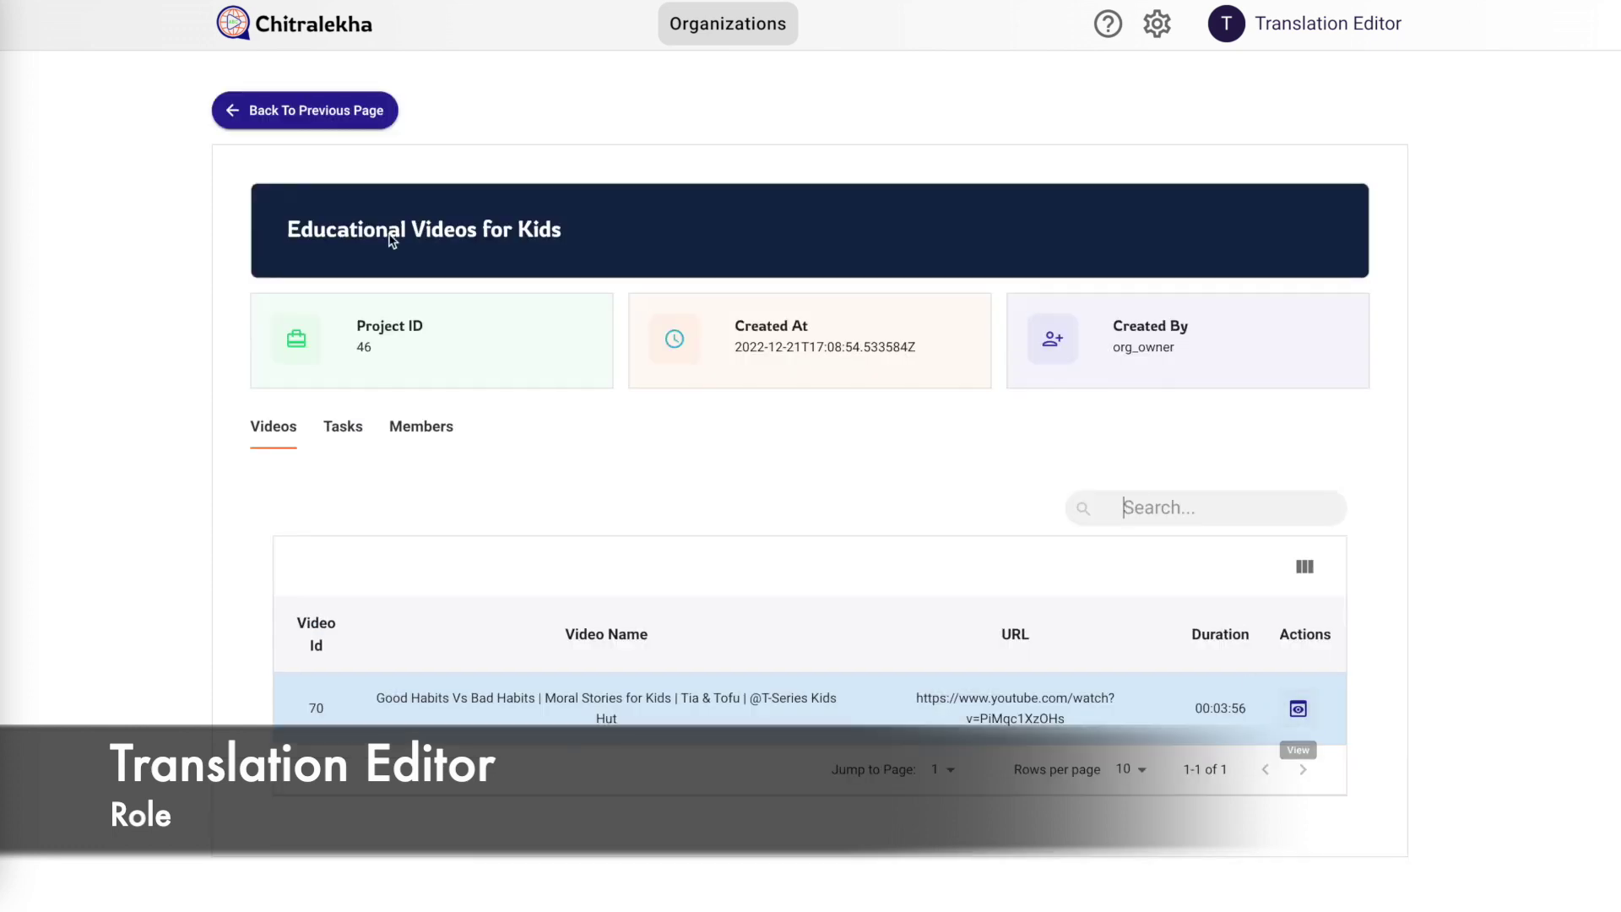
click(345, 435)
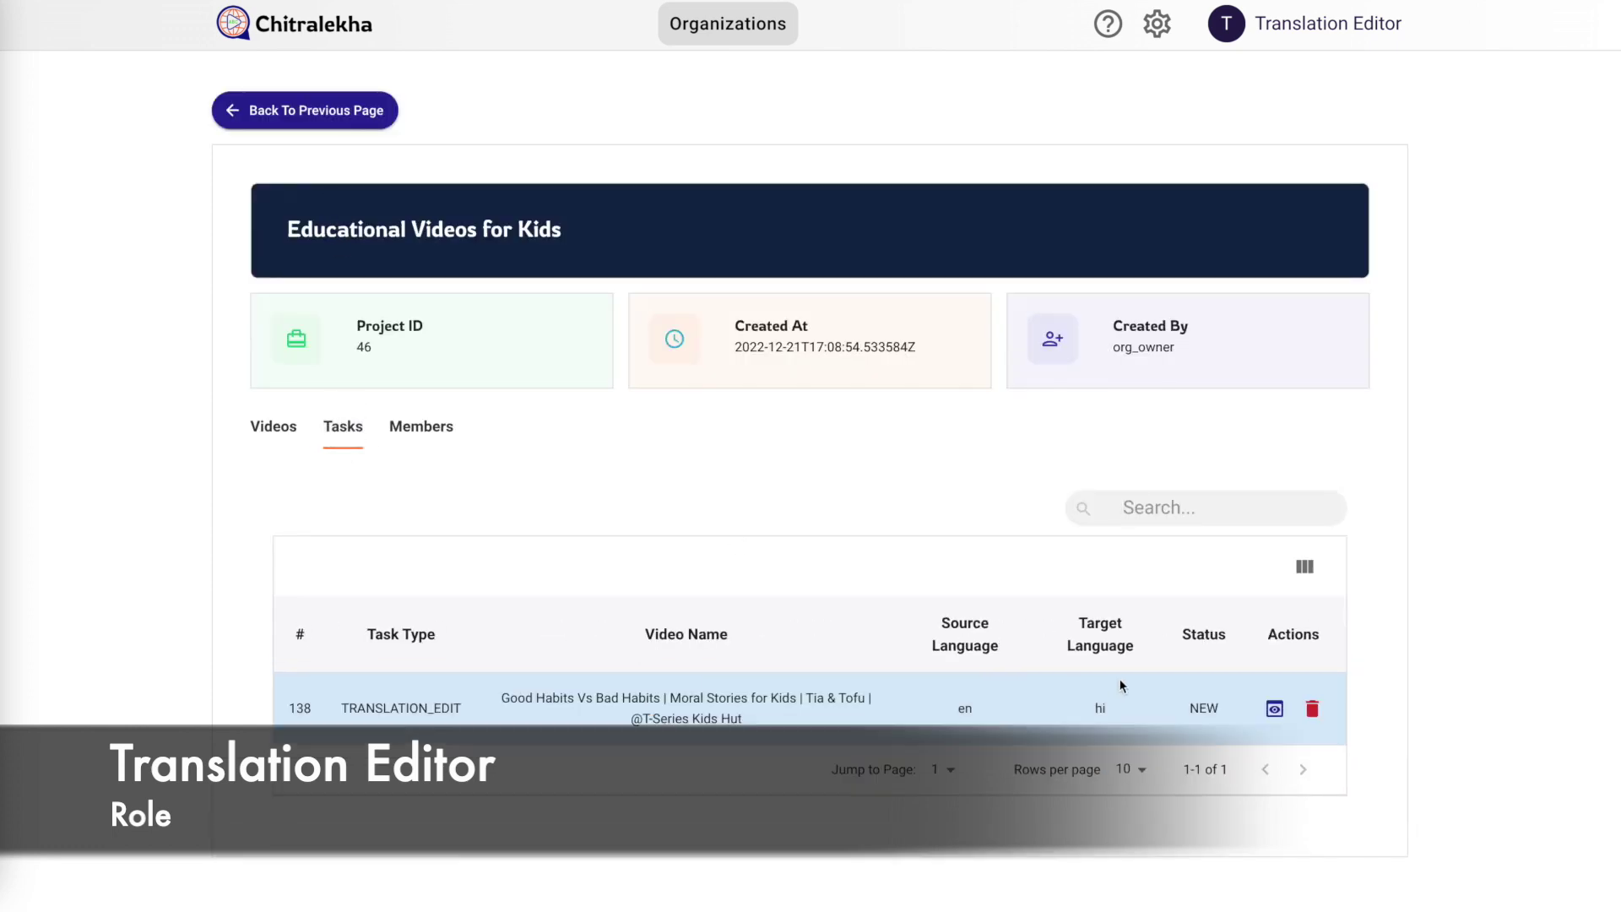
Open the Hindi translation task for editing with Machine Generated as the translation source
click(1296, 716)
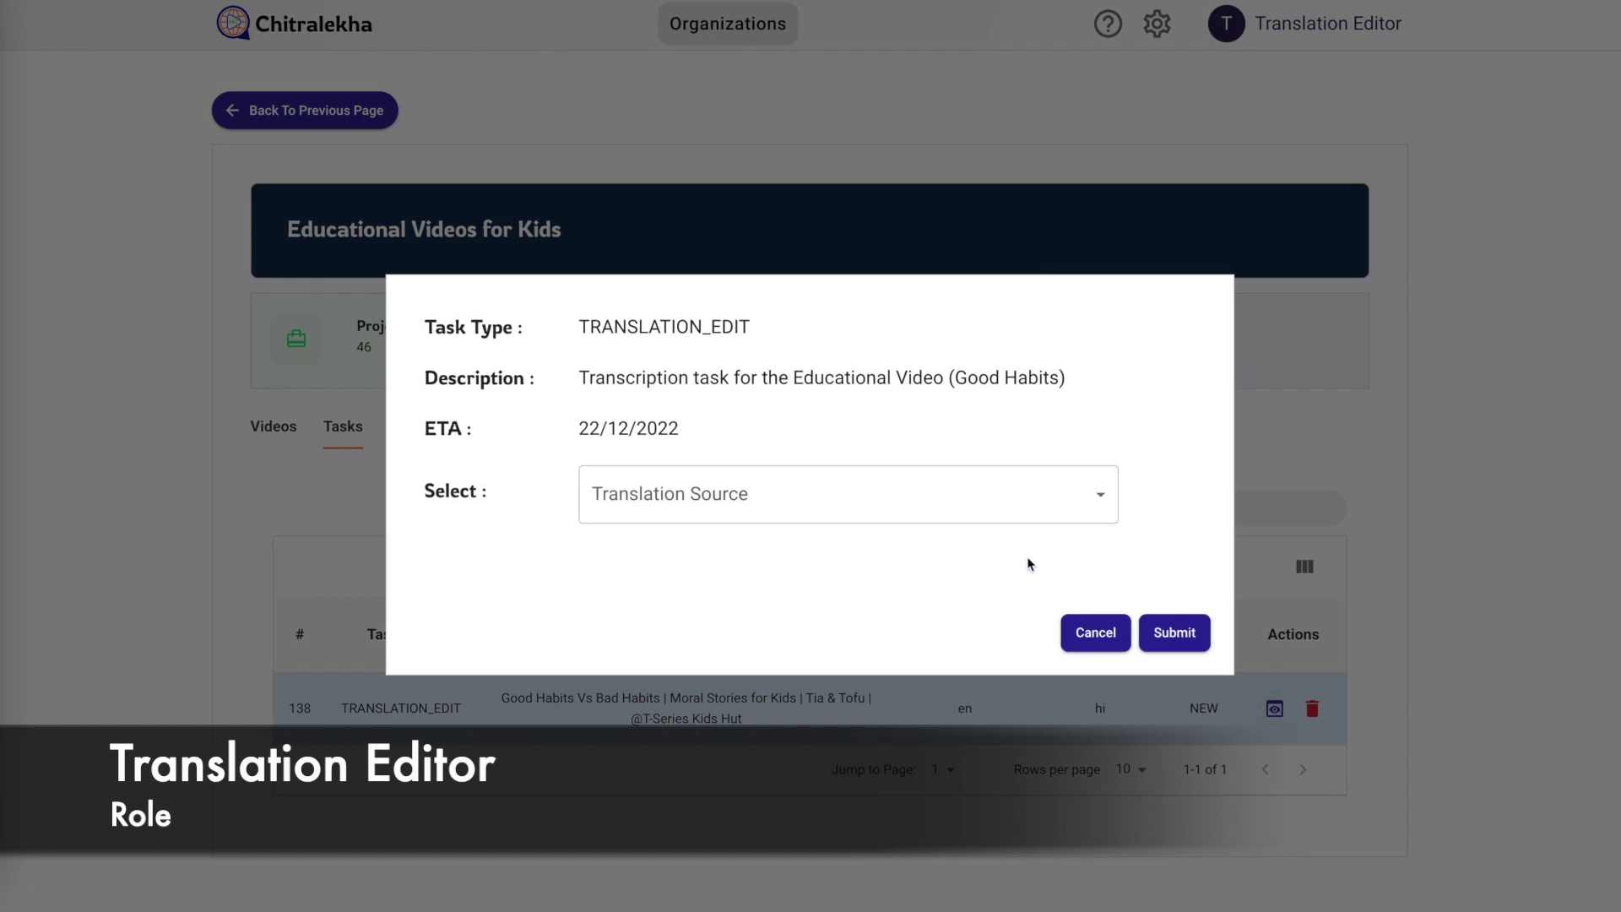
click(901, 496)
click(878, 554)
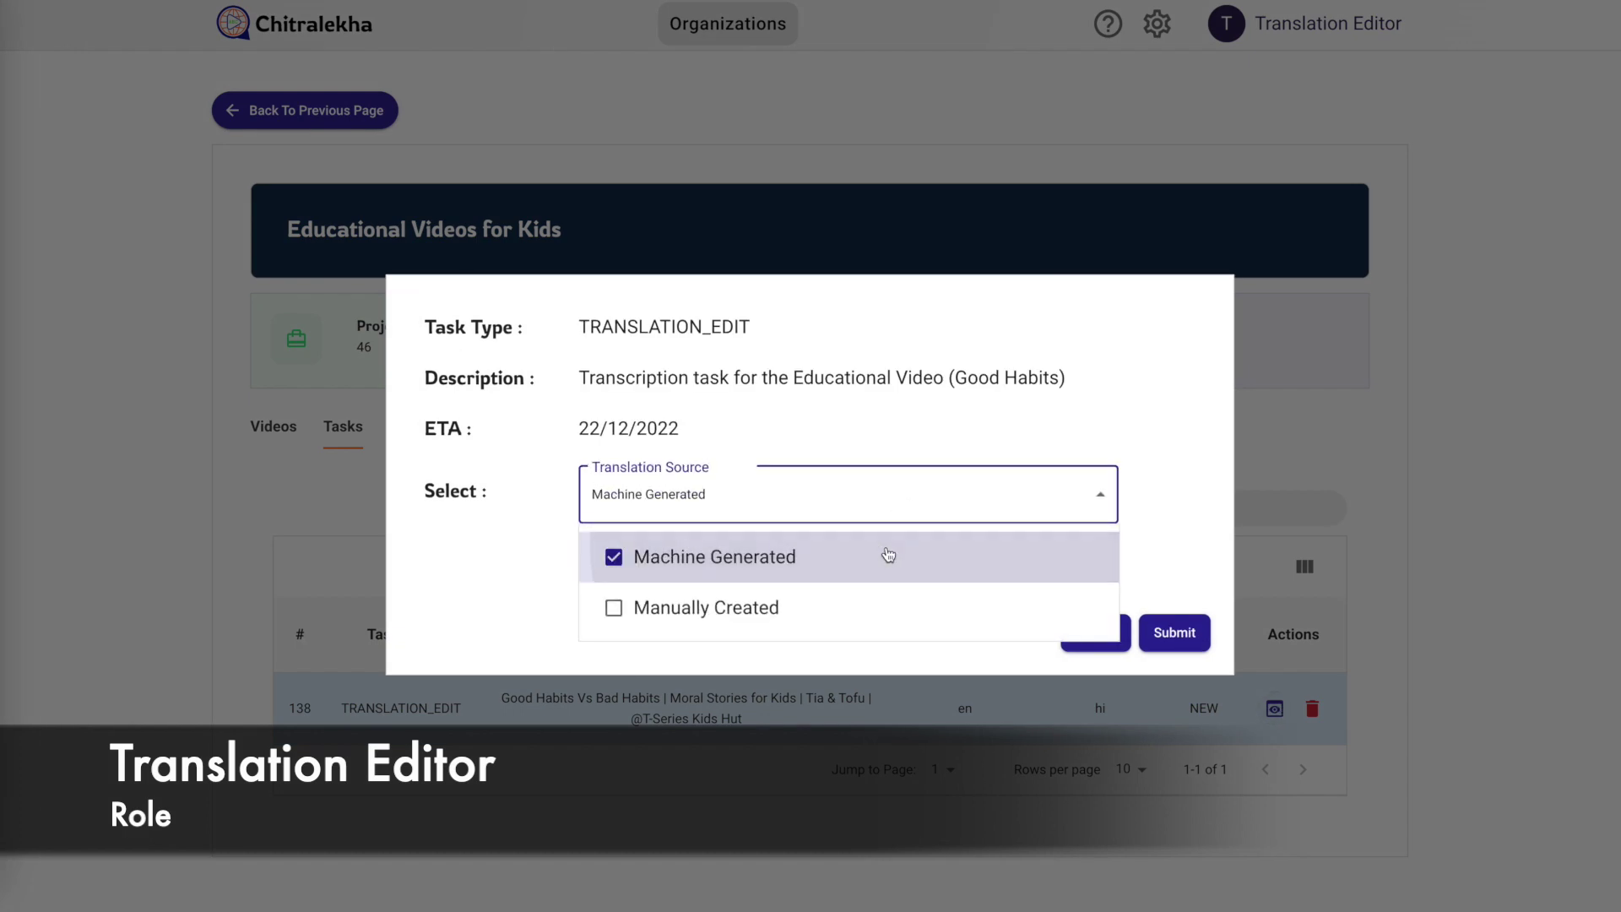
click(1162, 580)
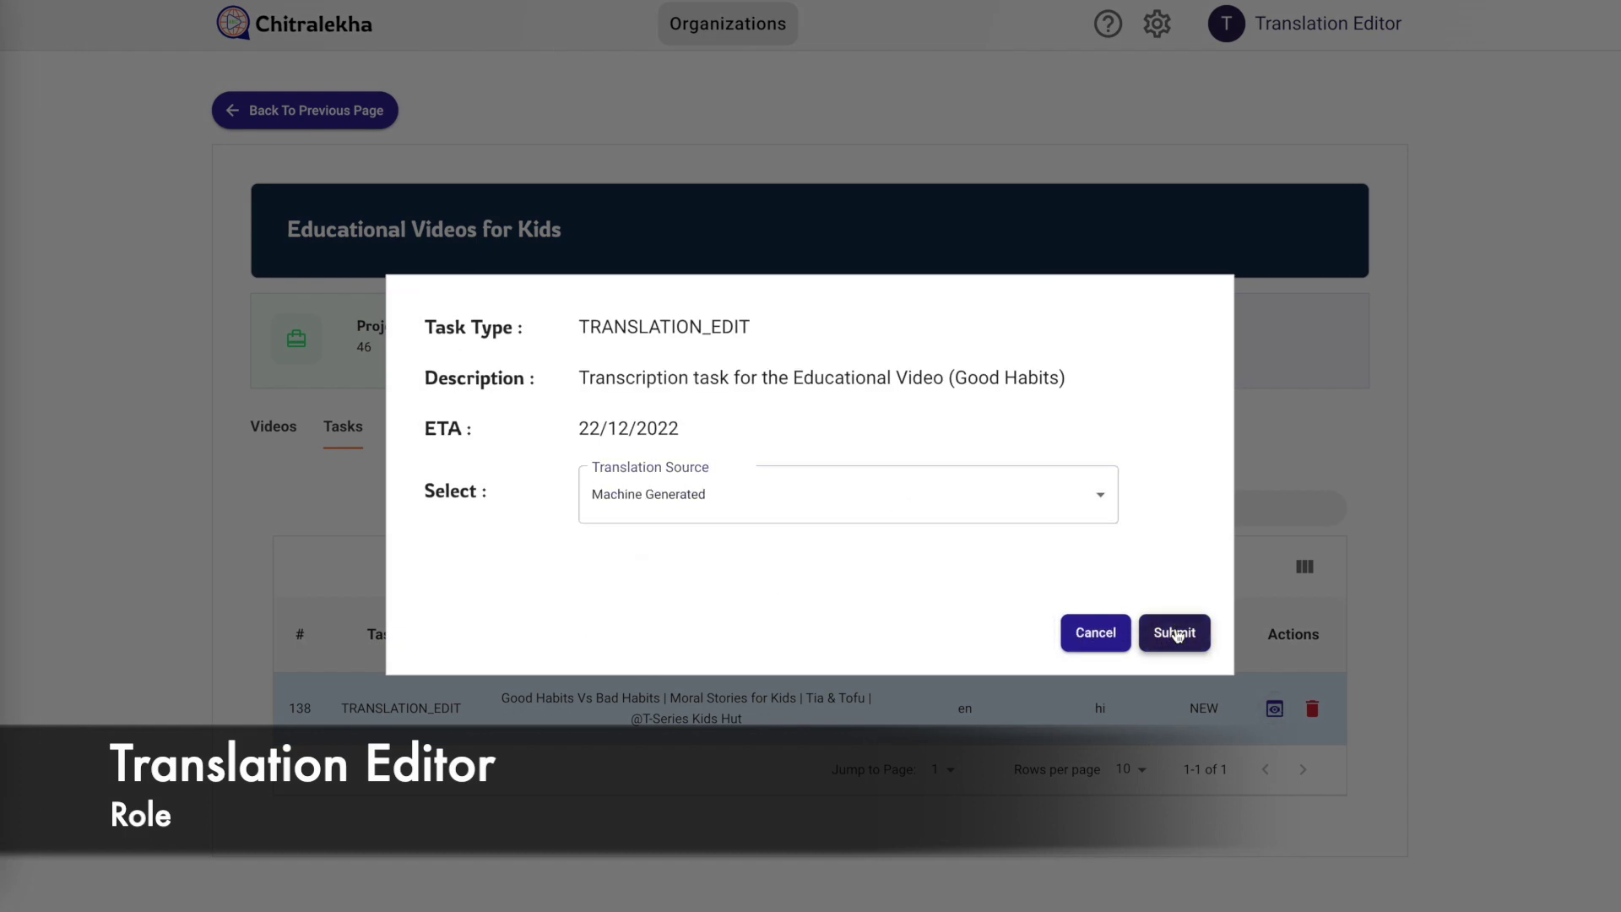
click(1175, 633)
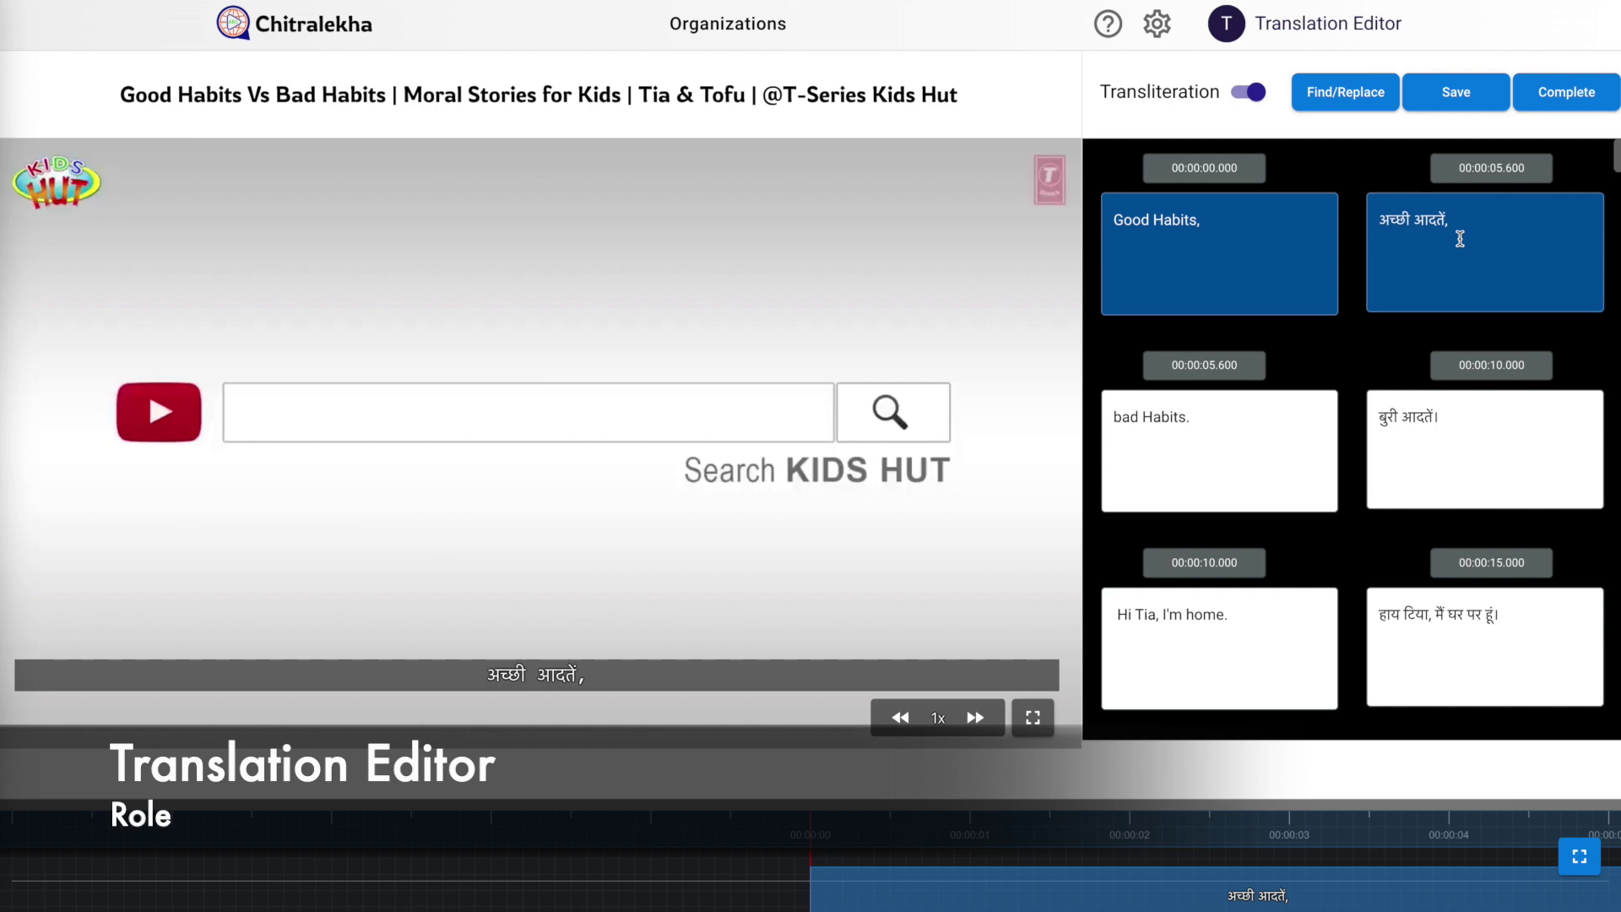
Replace the first word of the Good Habits Hindi subtitle with 'ache', making it 'अचे आदतें'
click(1418, 224)
key(BackSpace)
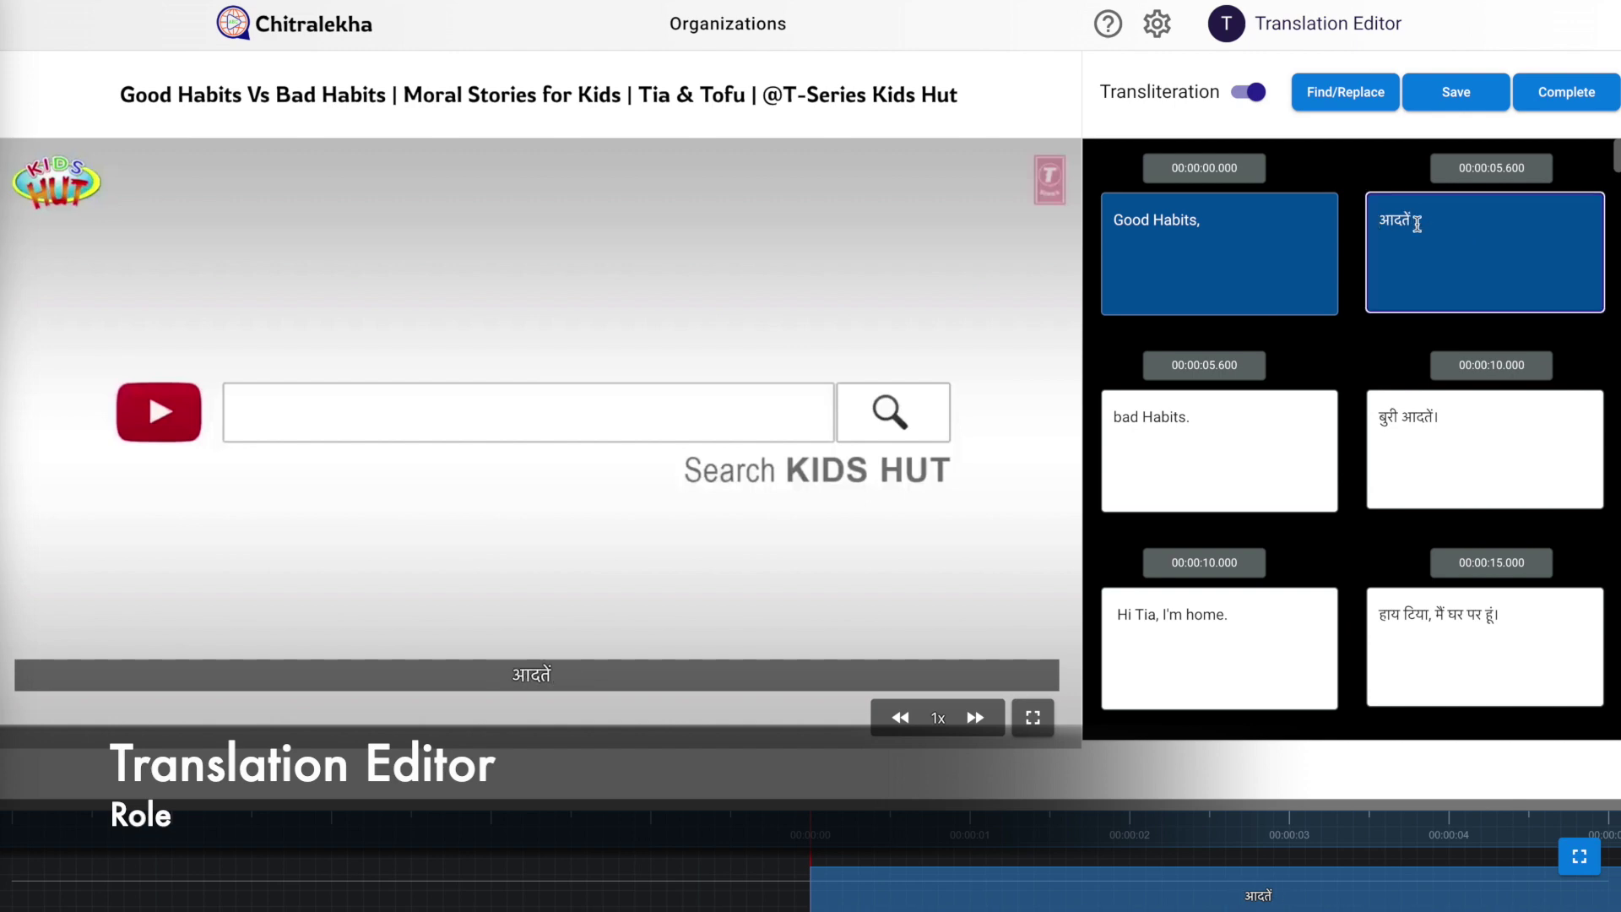
text(ache)
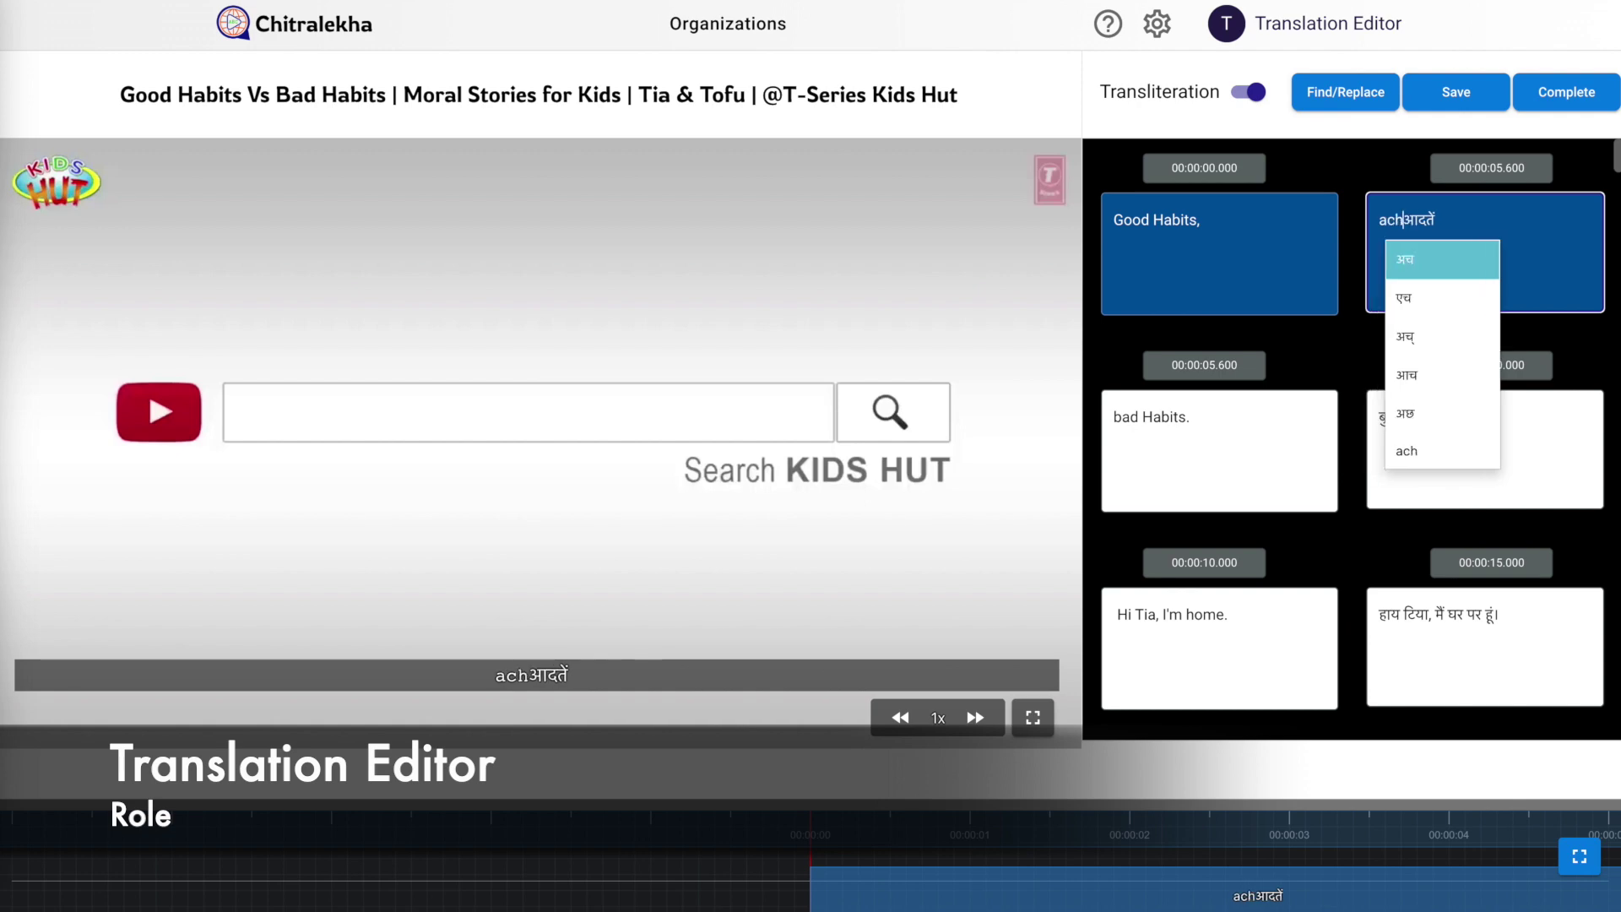
click(1344, 106)
Find आदतें in the Hindi subtitles and replace all with आदतें, entered via 'aadaten' transliteration
click(586, 218)
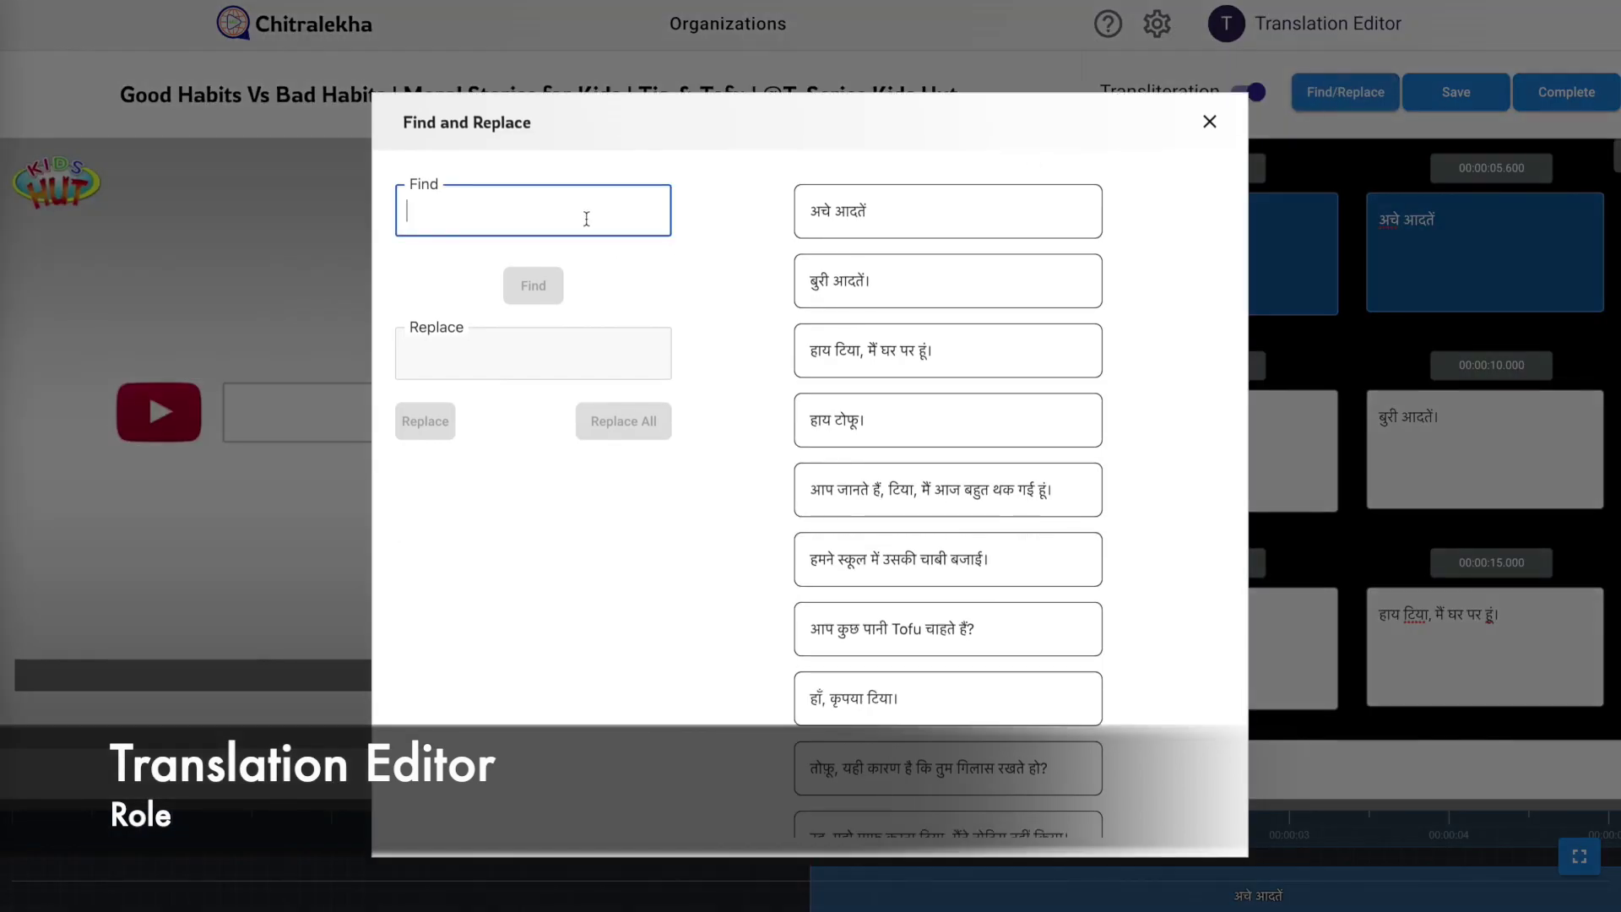
text(aadaten)
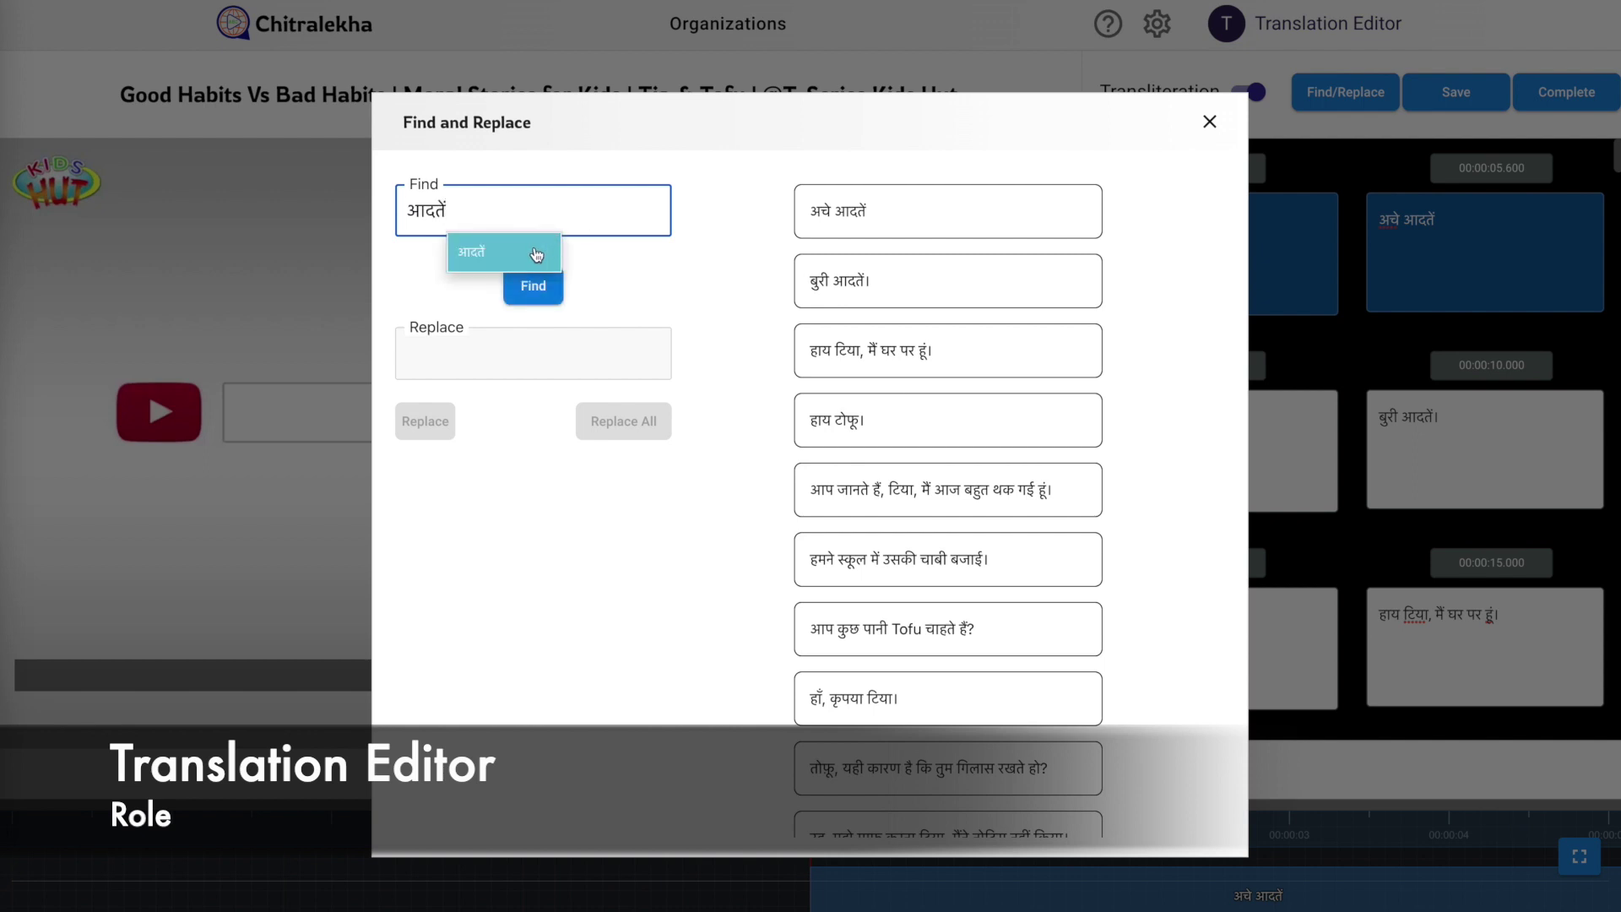
click(536, 253)
click(532, 287)
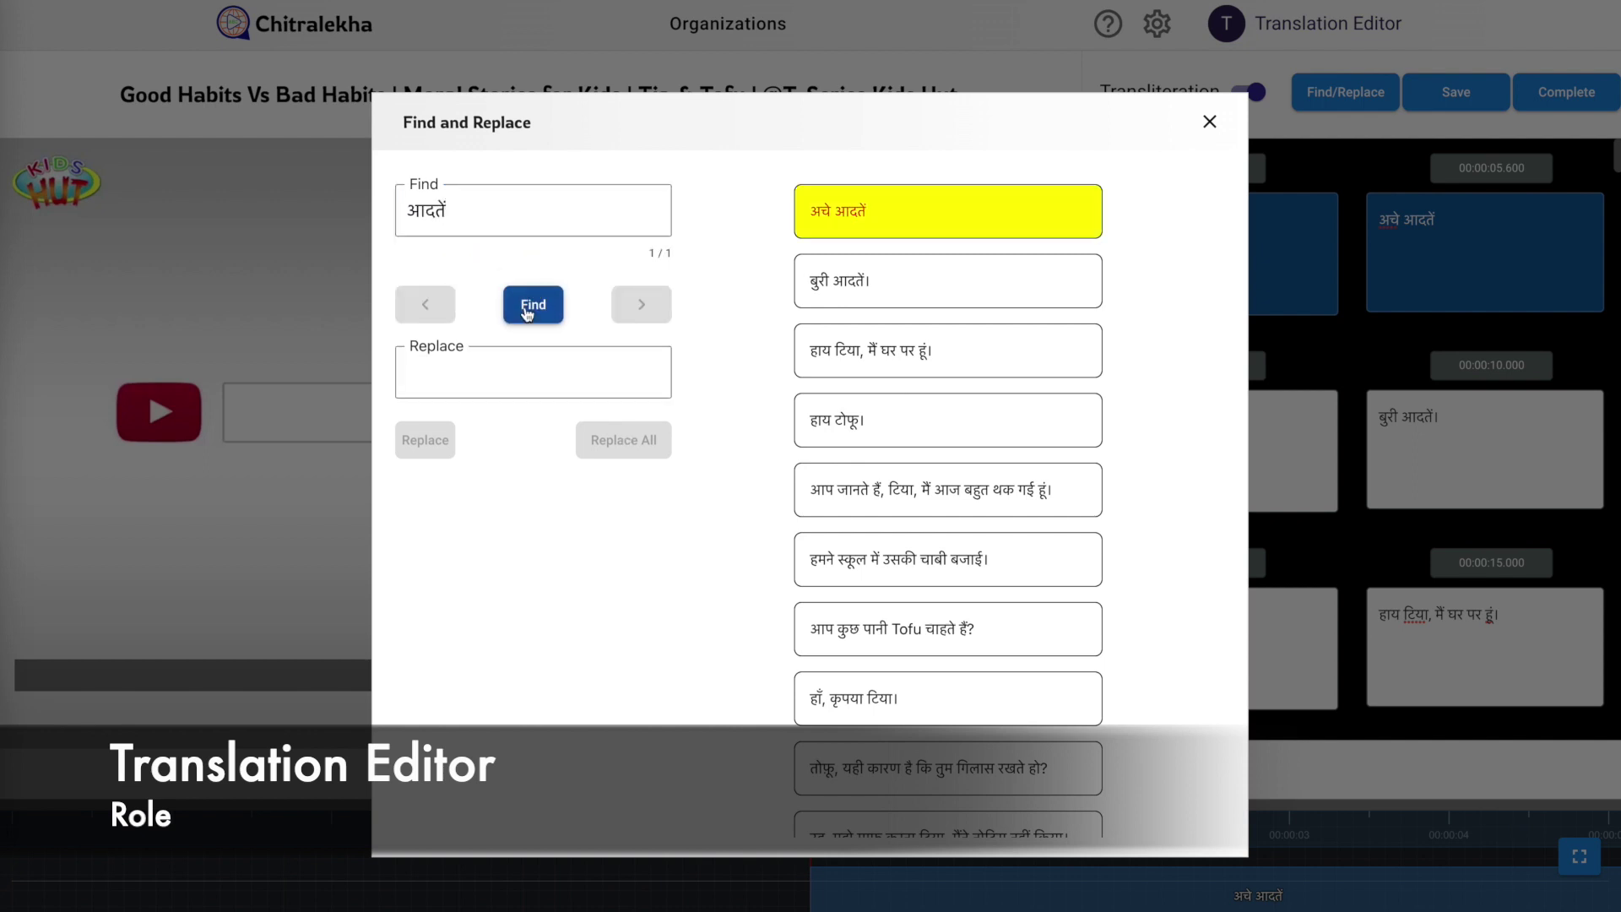
click(516, 354)
text(aadaten)
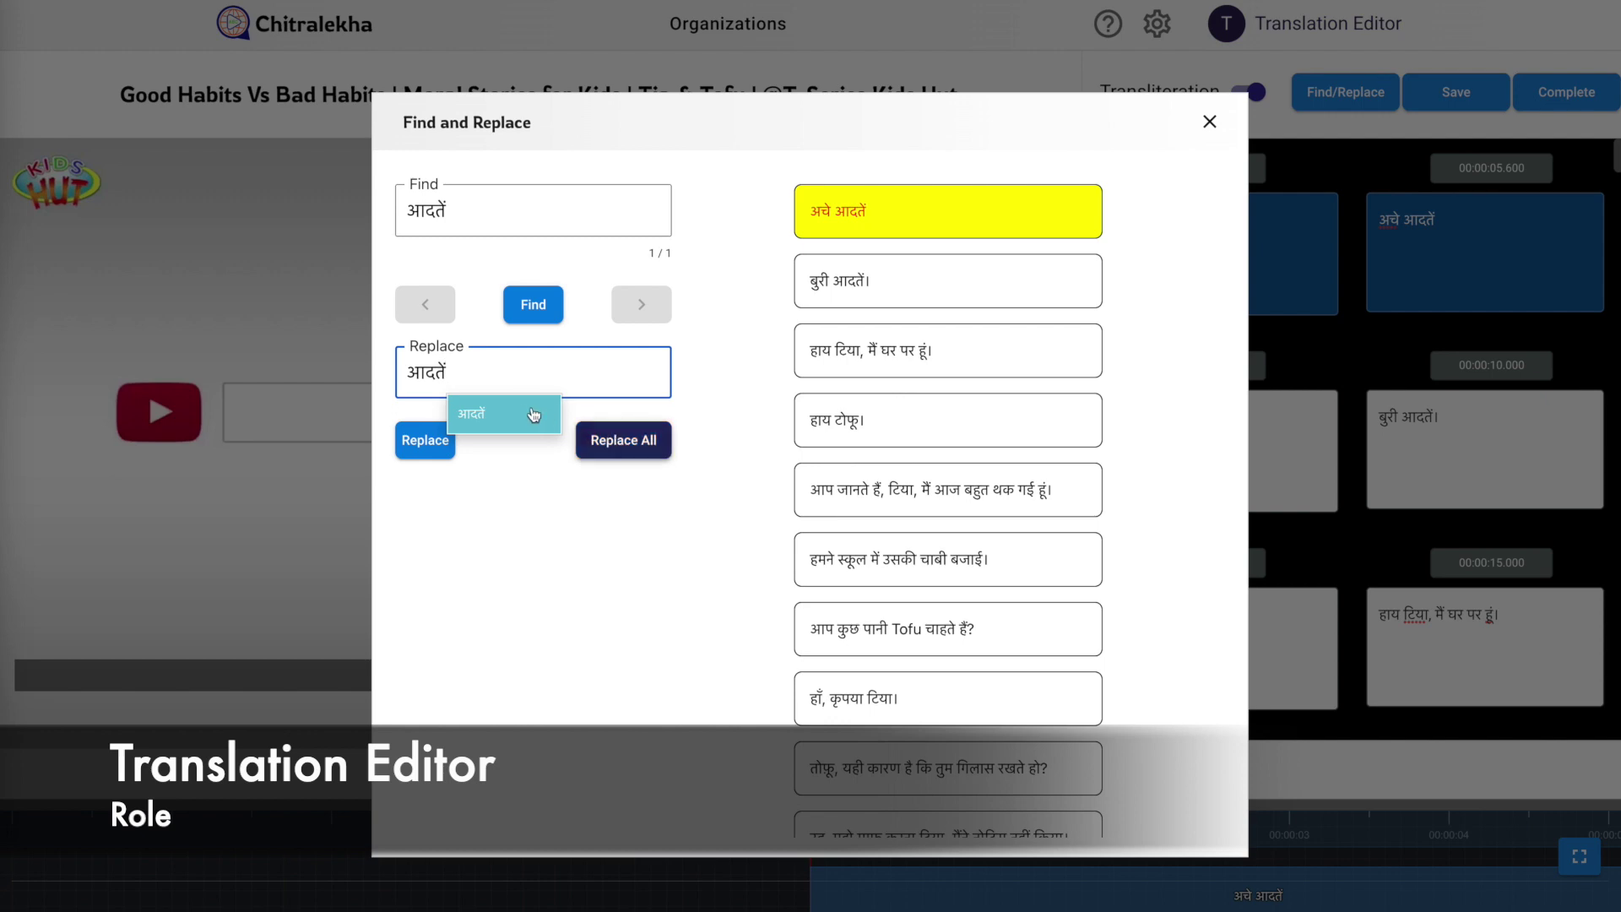
click(532, 414)
click(586, 440)
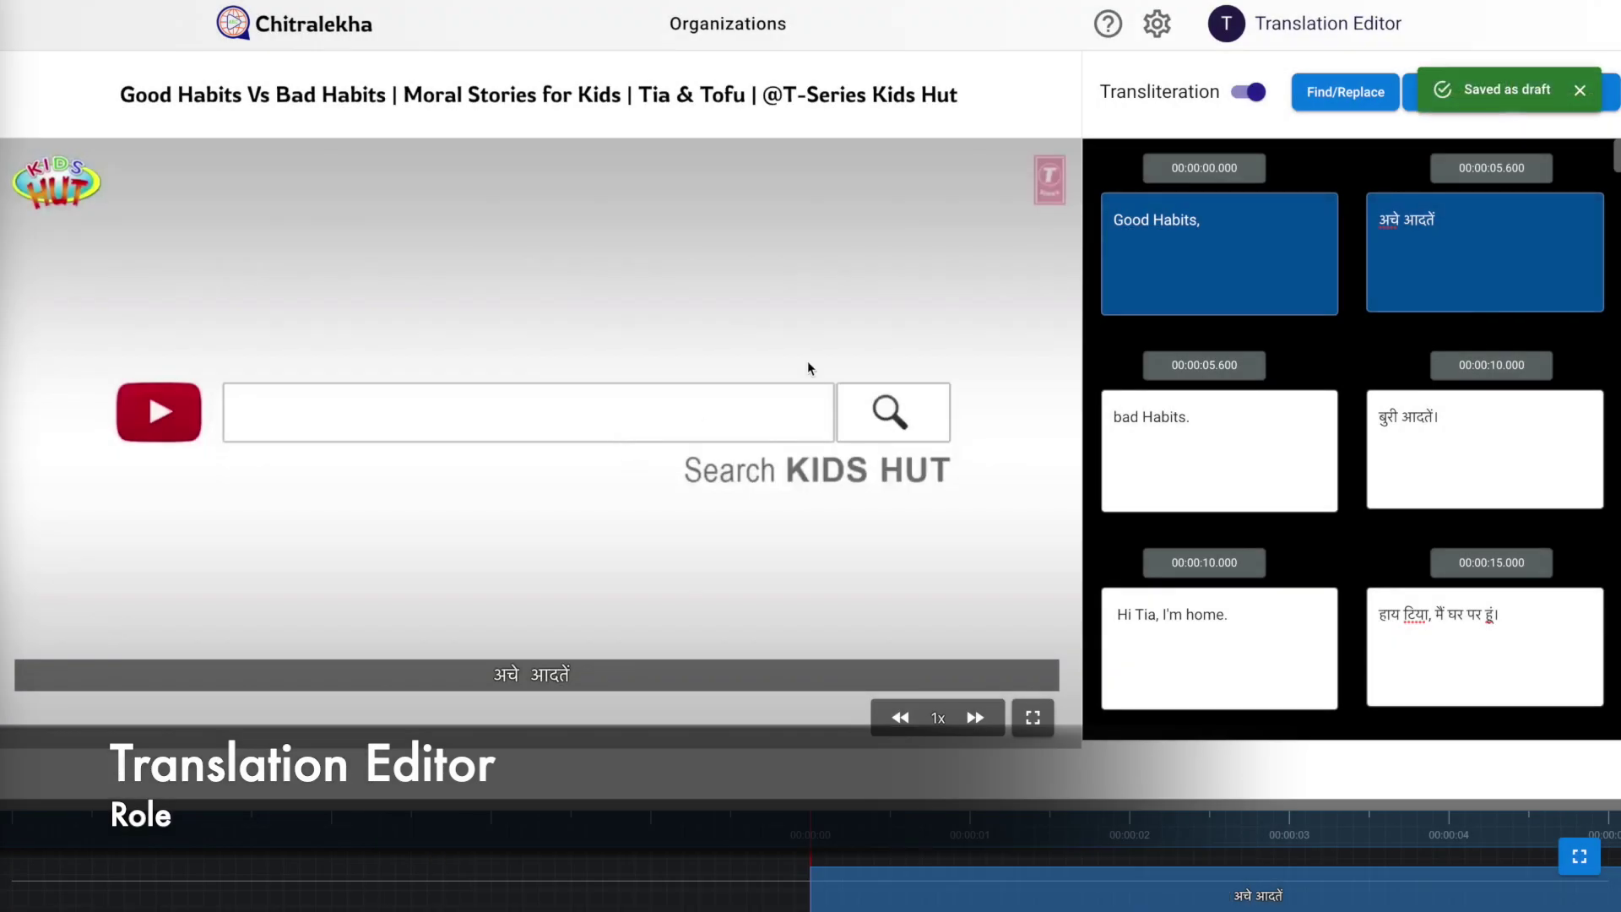